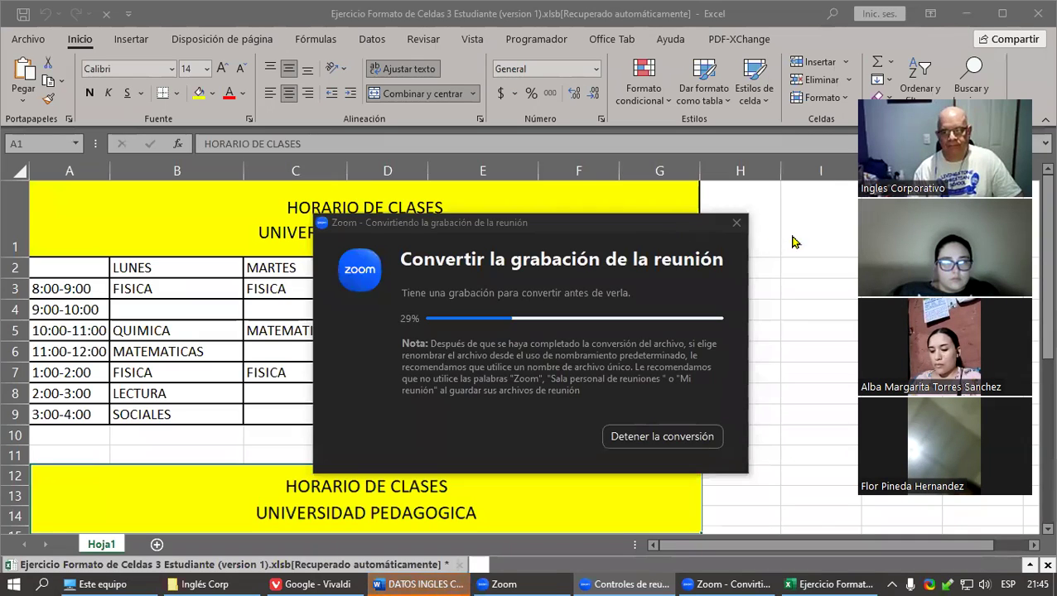
# - Bring the Excel class schedule workbook in front of the Zoom conversion window
pyautogui.click(794, 241)
pyautogui.click(477, 307)
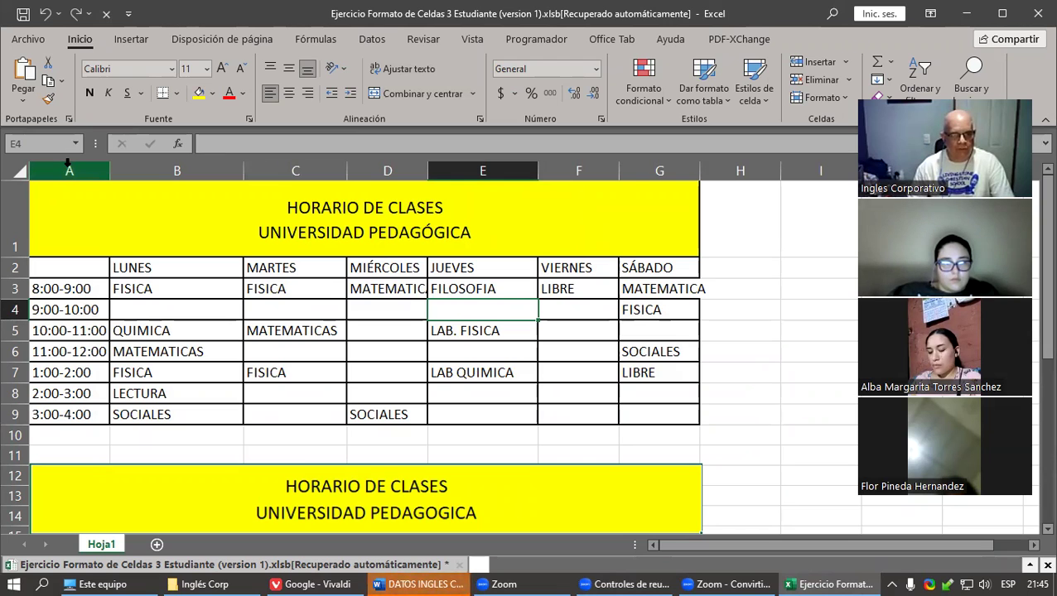
# - Widen columns A–G equally so names like MATEMATICAS fit, and select rows 2–9
pyautogui.moveTo(66, 164); pyautogui.dragTo(655, 210)
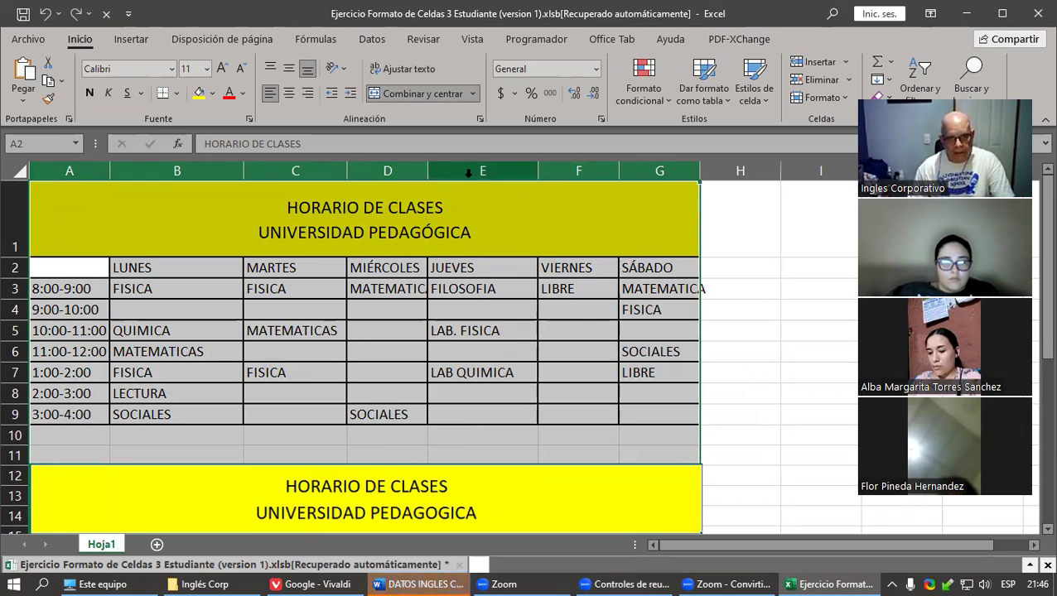
pyautogui.moveTo(429, 174); pyautogui.dragTo(441, 172)
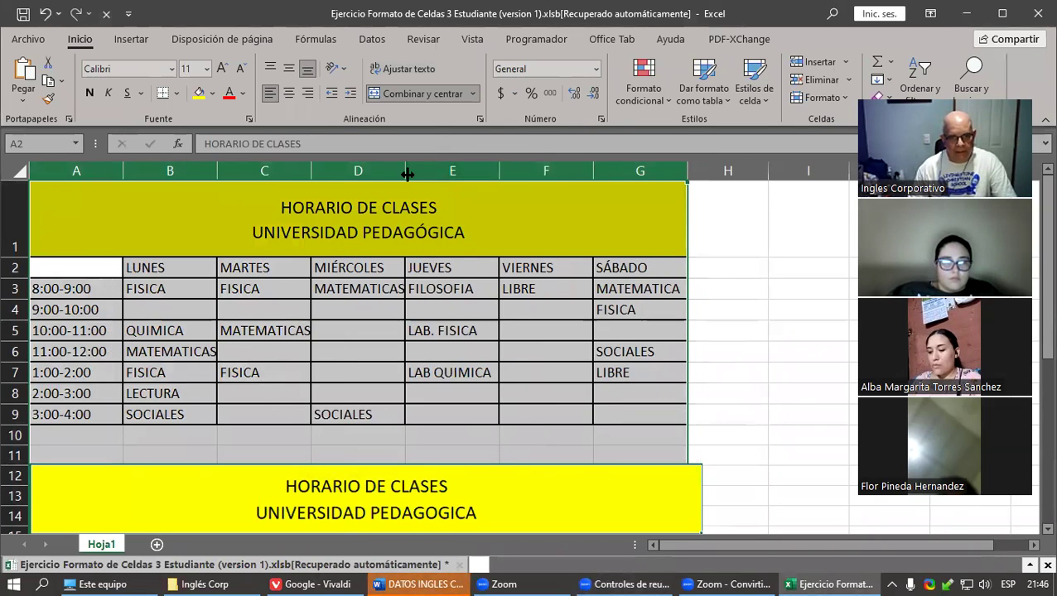
pyautogui.moveTo(406, 174); pyautogui.dragTo(420, 172)
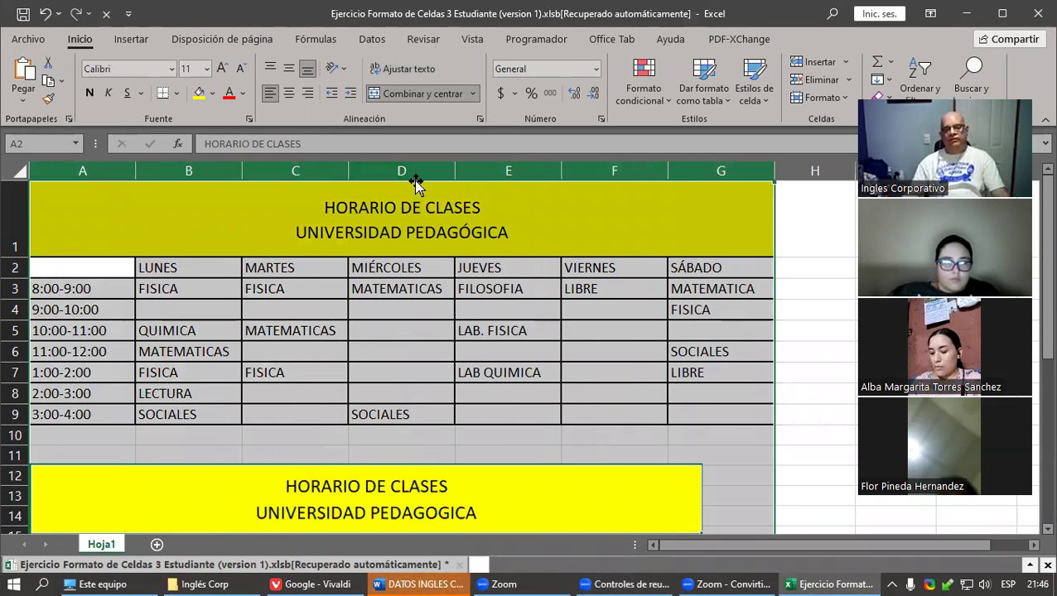
pyautogui.click(370, 375)
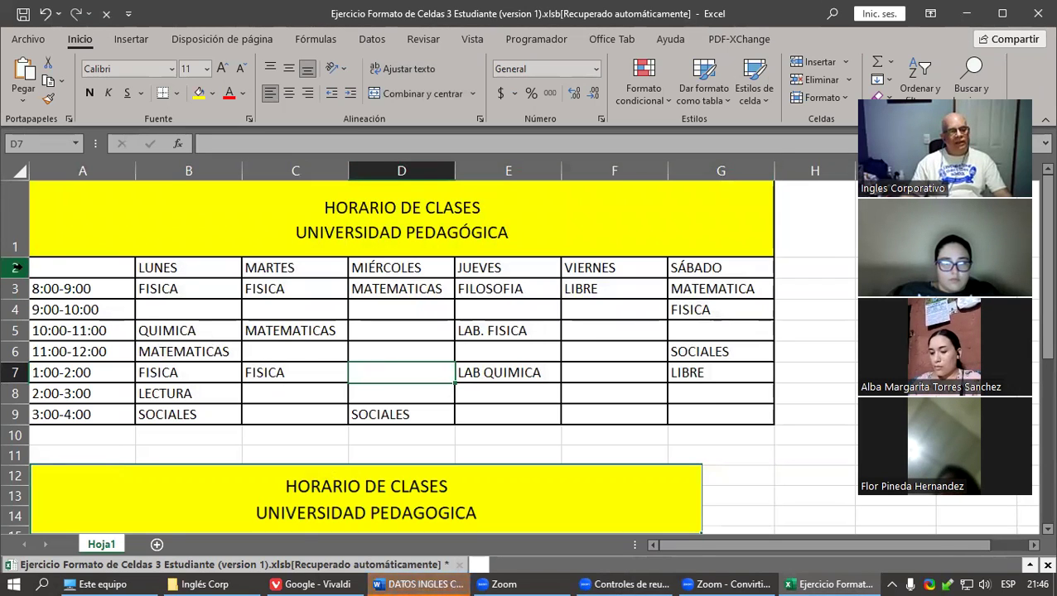
pyautogui.moveTo(14, 266); pyautogui.dragTo(6, 407)
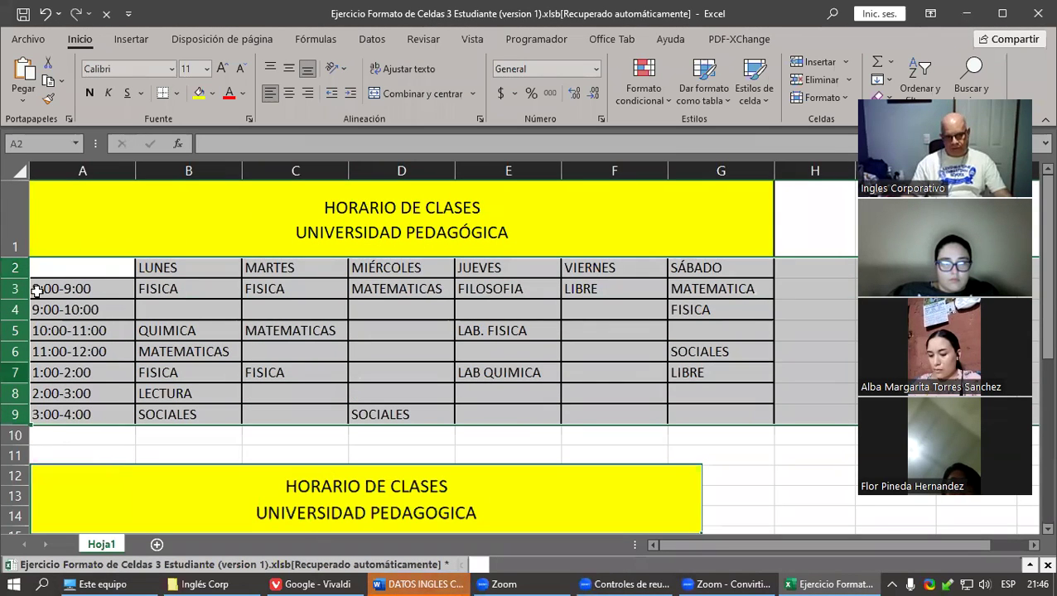
# - Raise rows 2–9 to about 24 points high, then select the header range A2:G2
pyautogui.moveTo(18, 303); pyautogui.dragTo(13, 313)
pyautogui.scroll(-2, 341, 367)
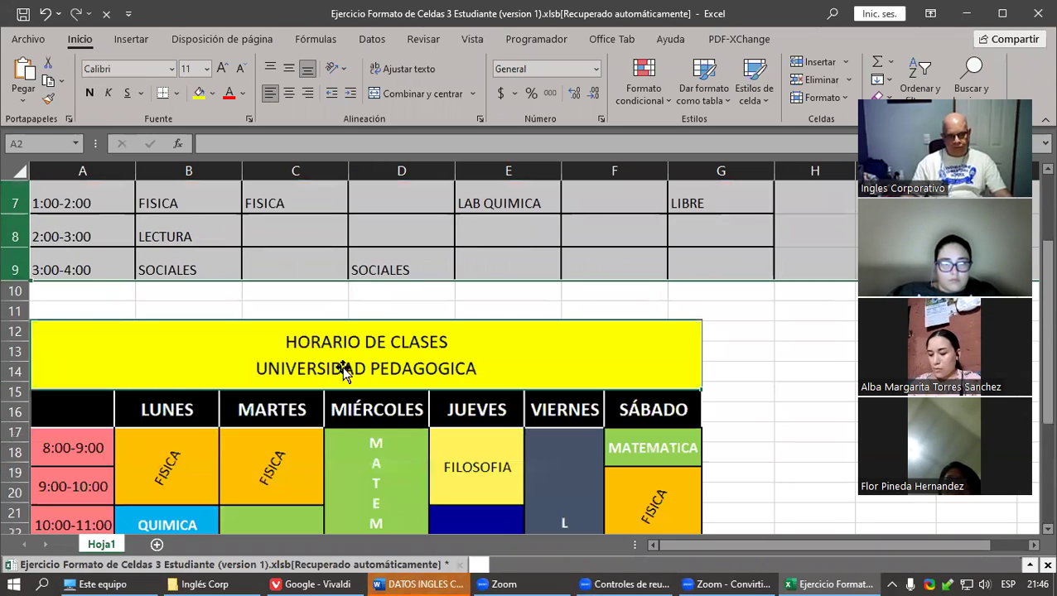
pyautogui.scroll(2, 342, 367)
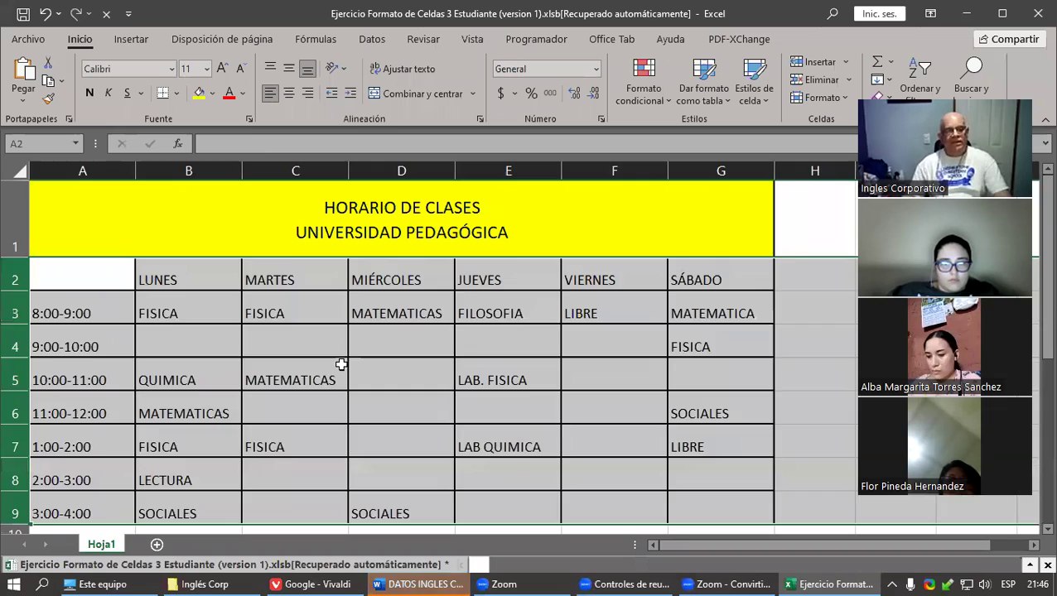
pyautogui.click(342, 367)
pyautogui.moveTo(98, 275); pyautogui.dragTo(735, 285)
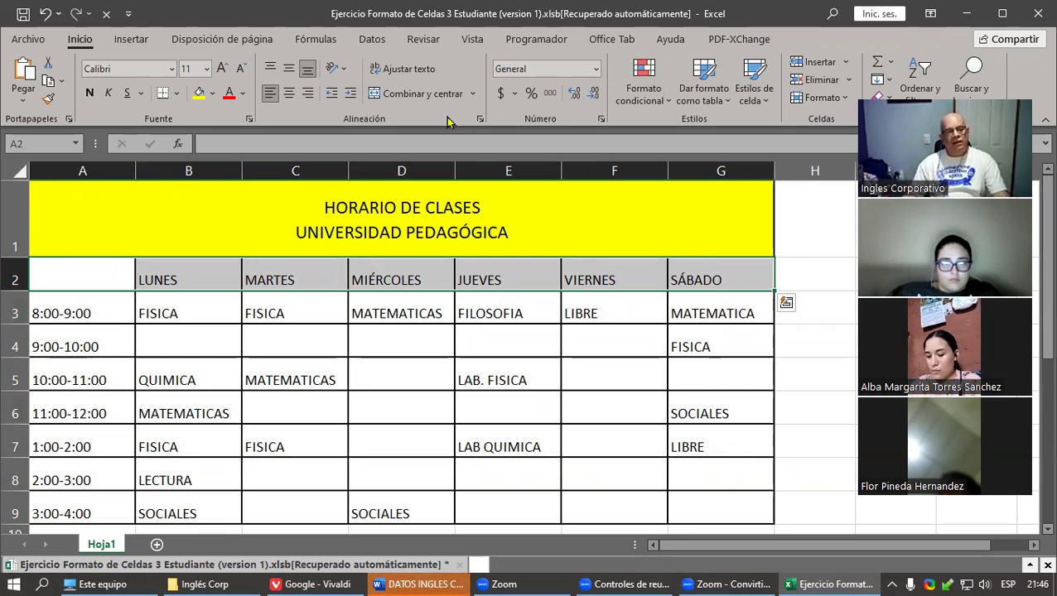
# - Fill header row A2:G2 with black and make its LUNES–SÁBADO text white
pyautogui.click(212, 97)
pyautogui.click(212, 94)
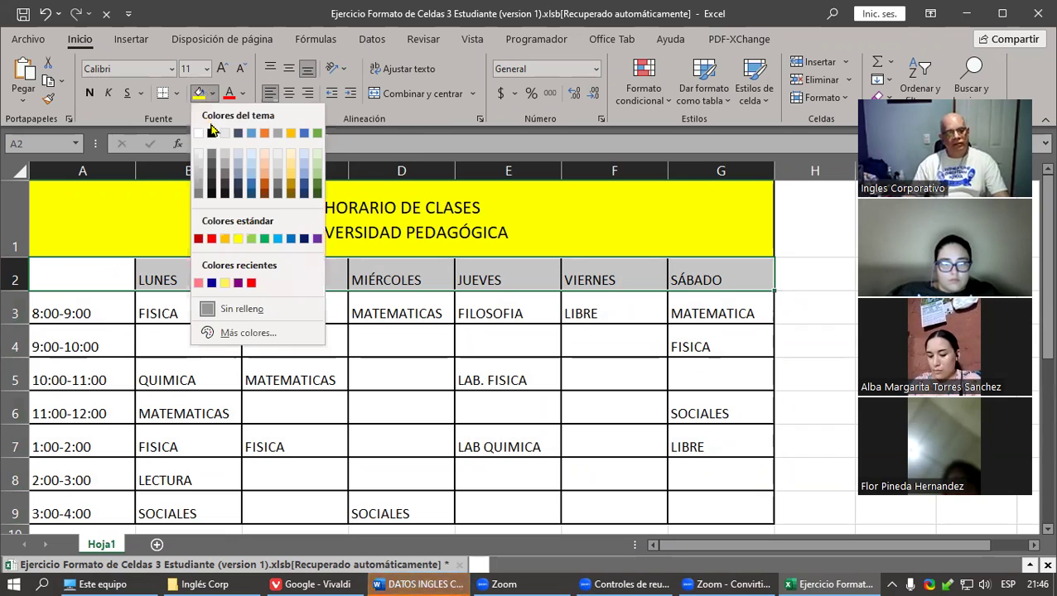
pyautogui.click(212, 134)
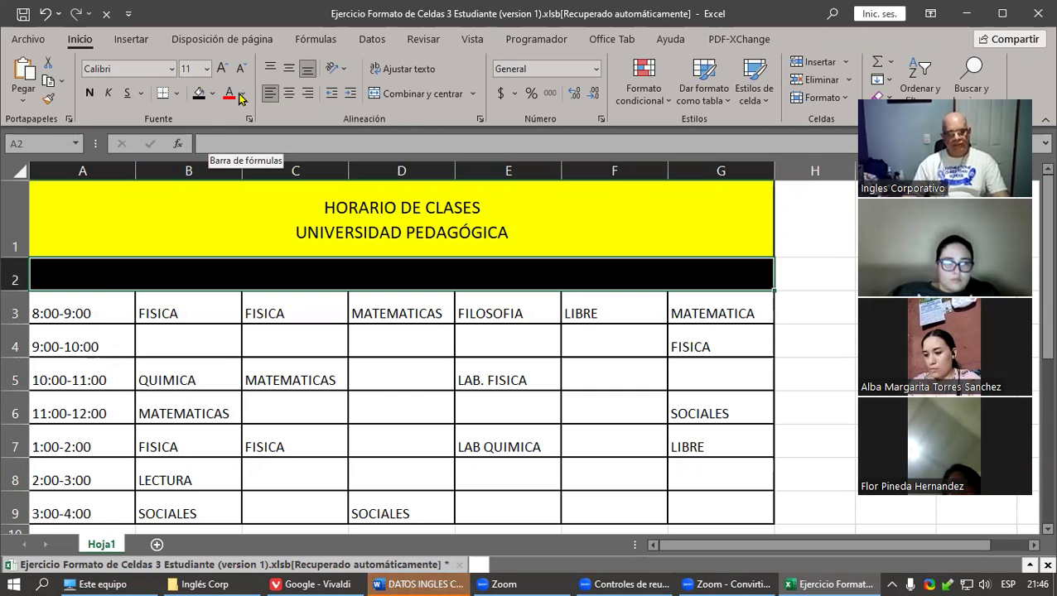
pyautogui.click(242, 97)
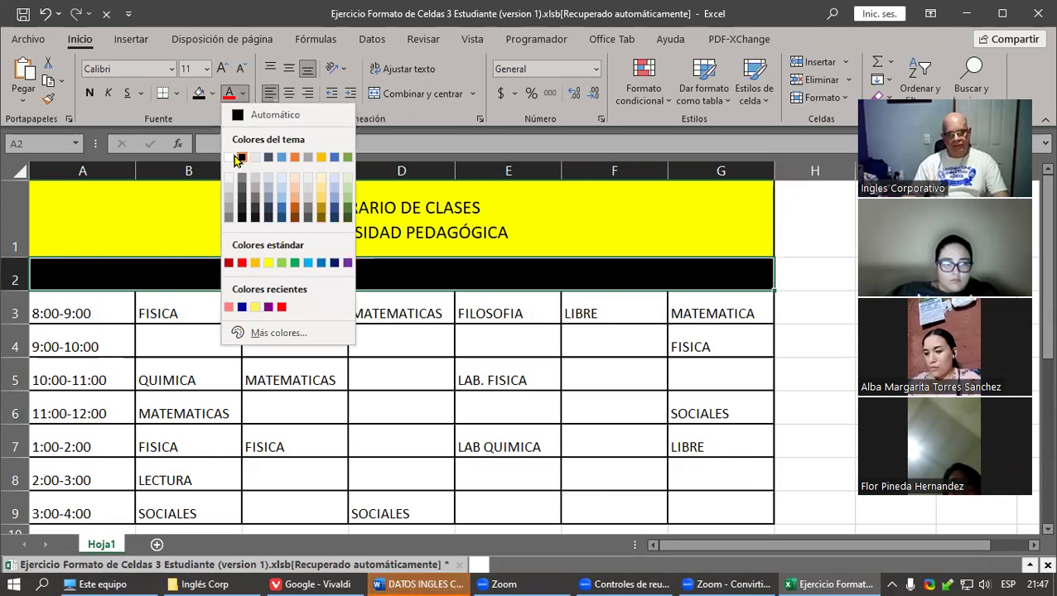
pyautogui.click(228, 159)
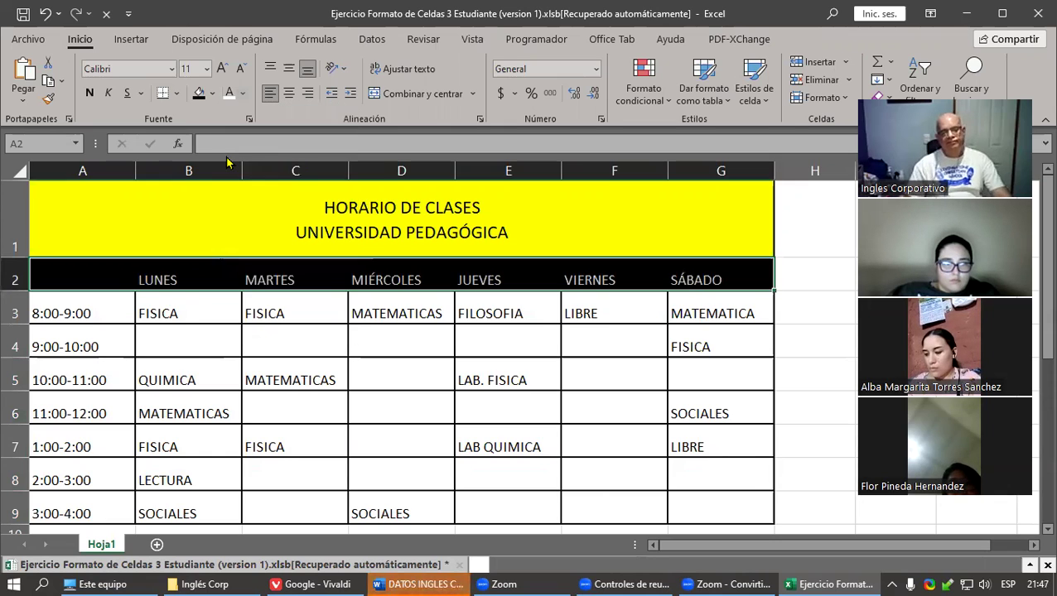
pyautogui.click(360, 388)
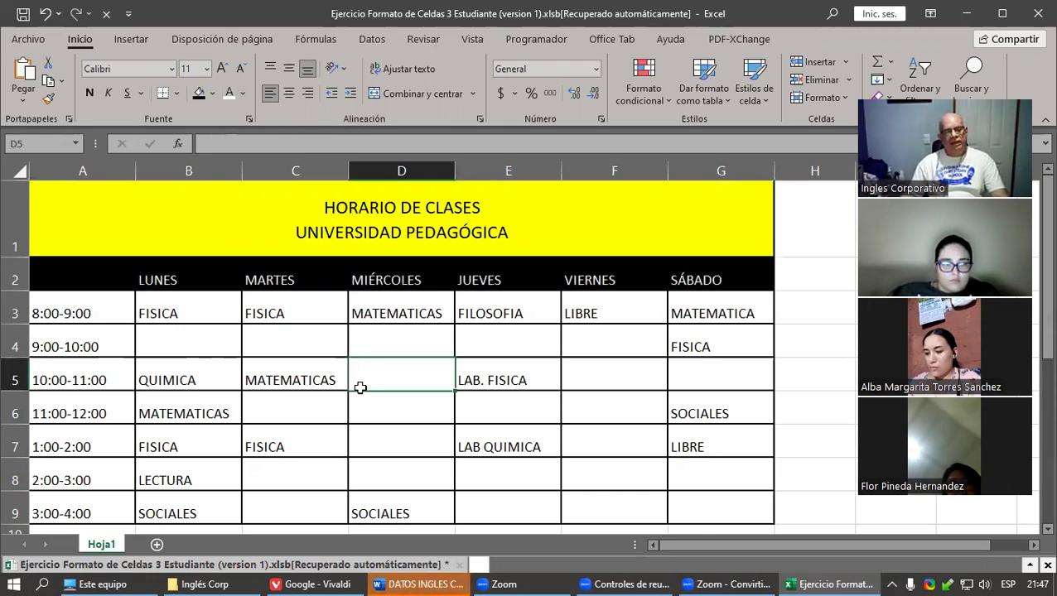
# - Center and bold the LUNES–SÁBADO day names in header row A2:G2
pyautogui.scroll(-3, 361, 389)
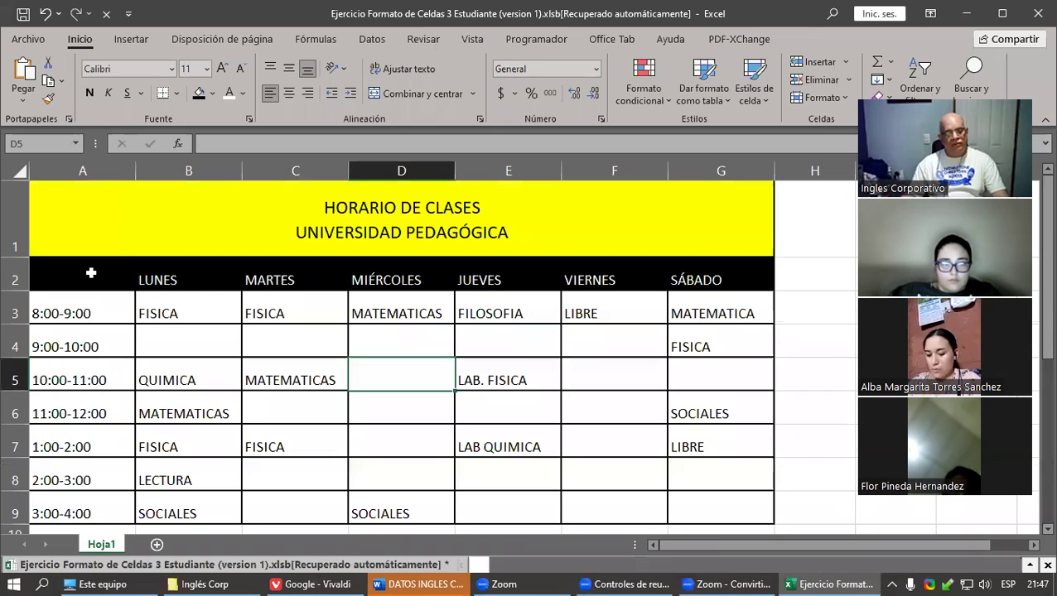
pyautogui.moveTo(91, 272); pyautogui.dragTo(734, 272)
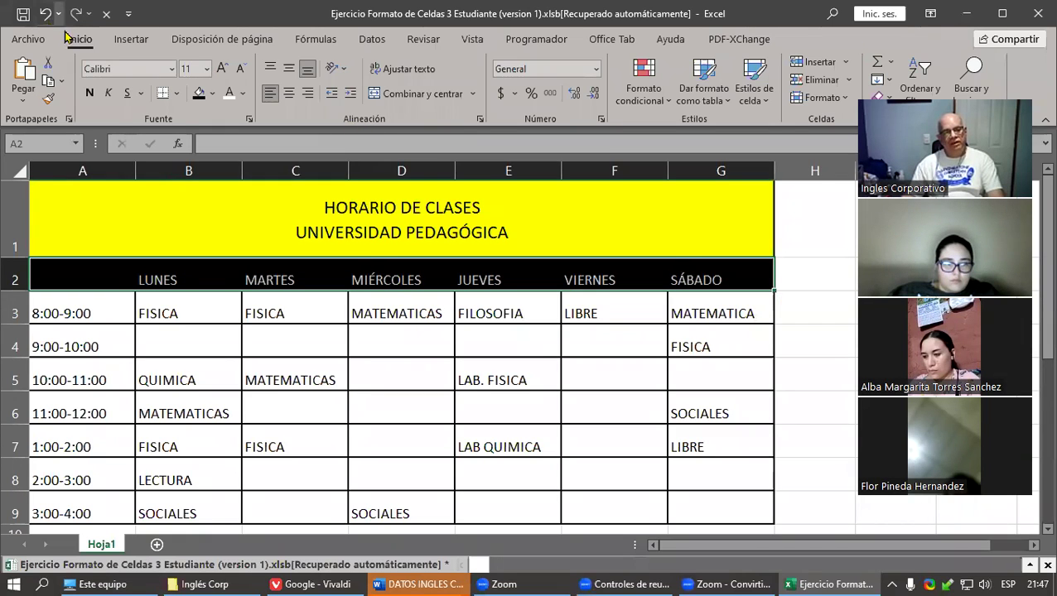
pyautogui.click(293, 100)
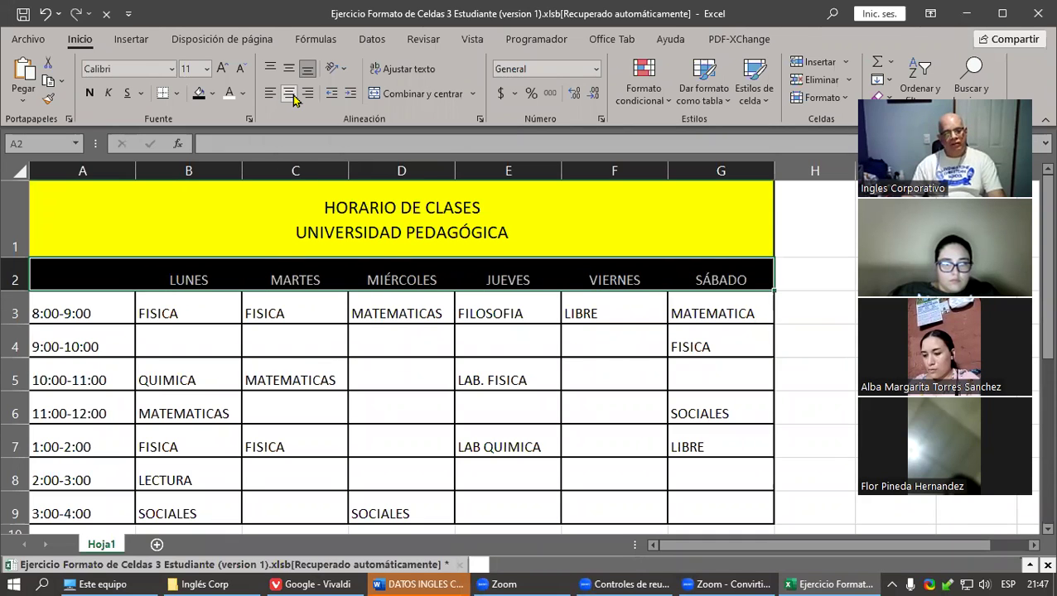
pyautogui.scroll(-2, 370, 327)
pyautogui.scroll(-1, 370, 329)
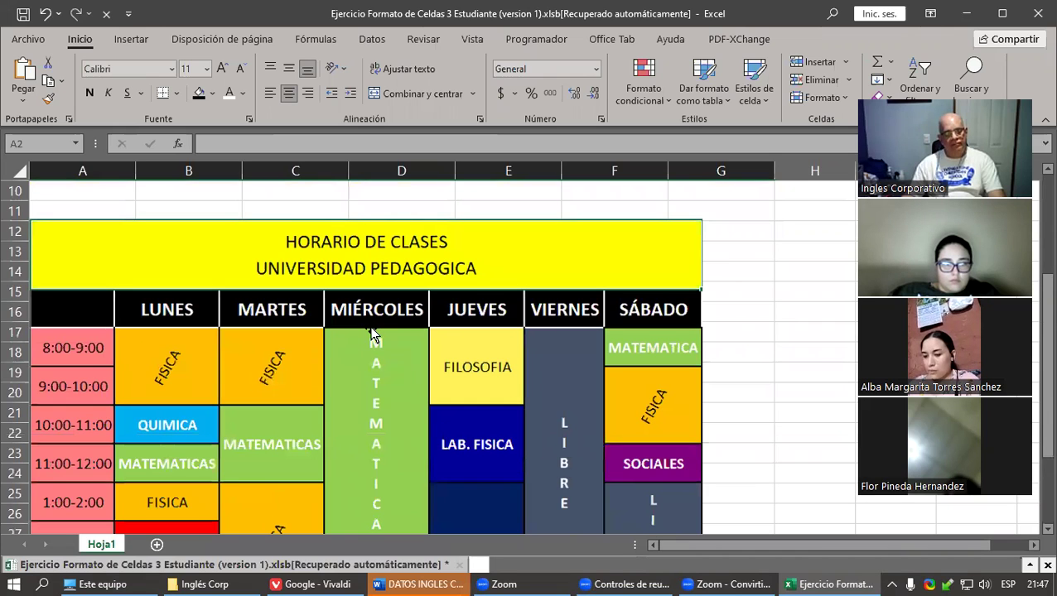
pyautogui.scroll(3, 365, 293)
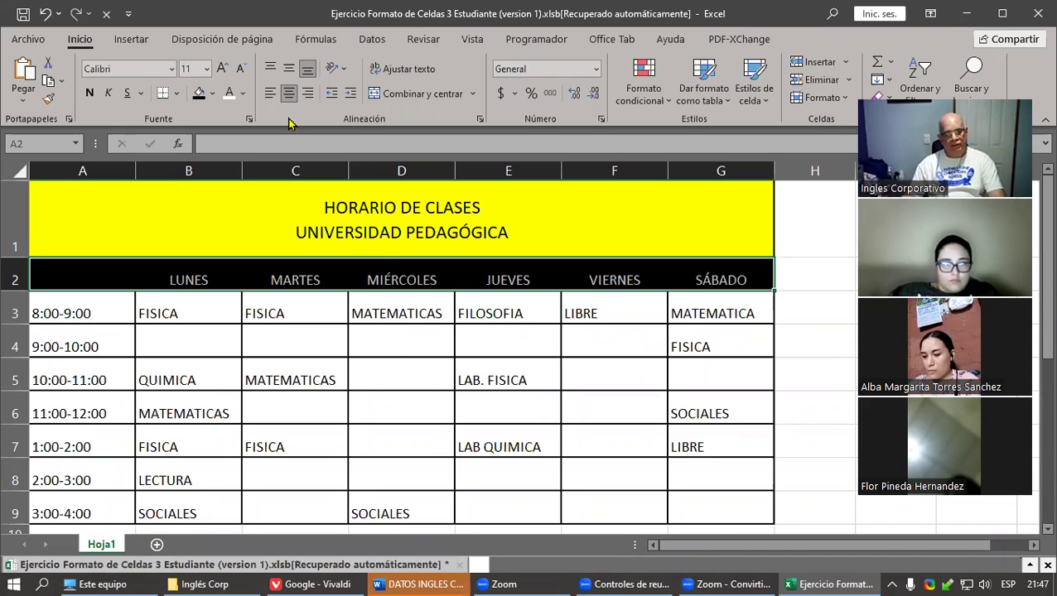
pyautogui.click(88, 94)
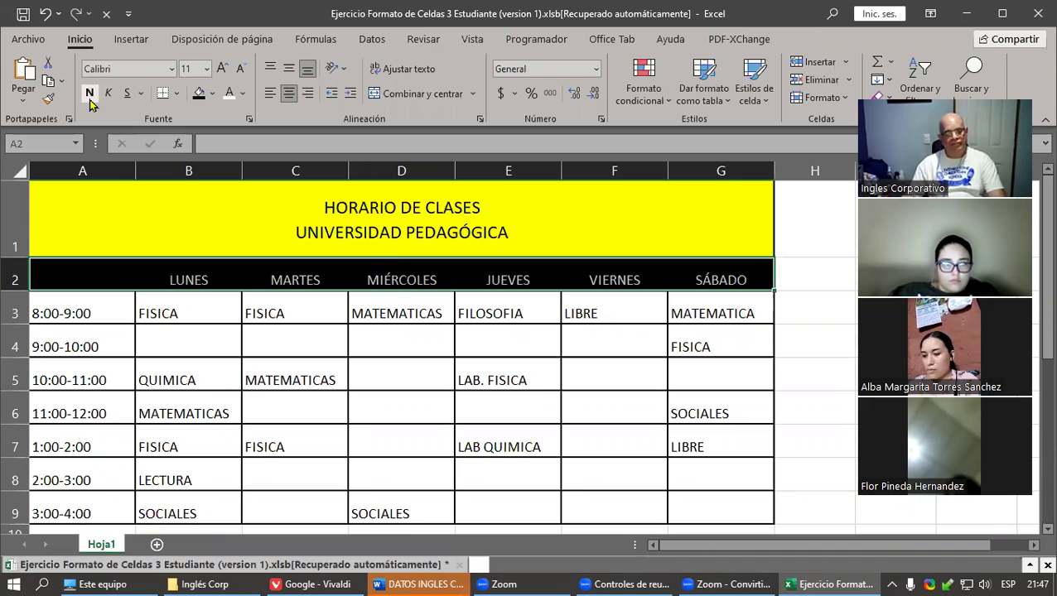
pyautogui.scroll(-4, 416, 336)
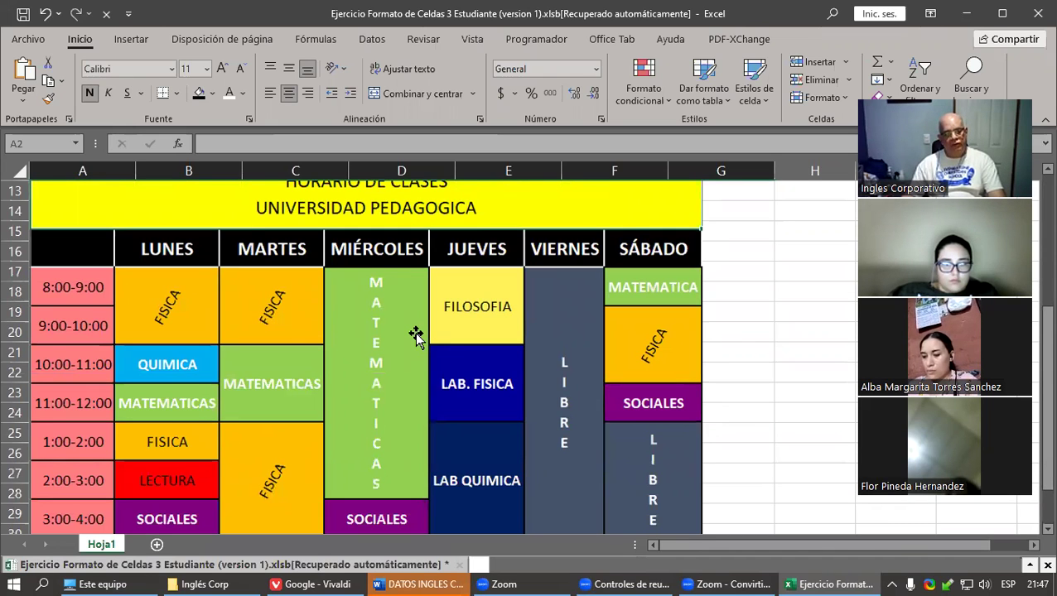
pyautogui.scroll(4, 416, 336)
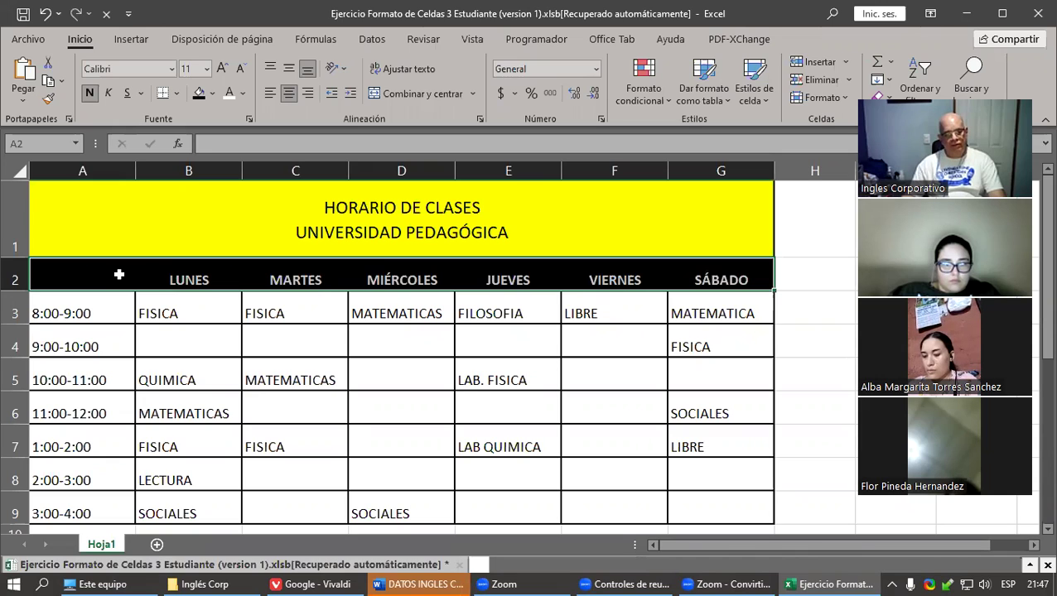
pyautogui.moveTo(522, 280); pyautogui.dragTo(600, 150)
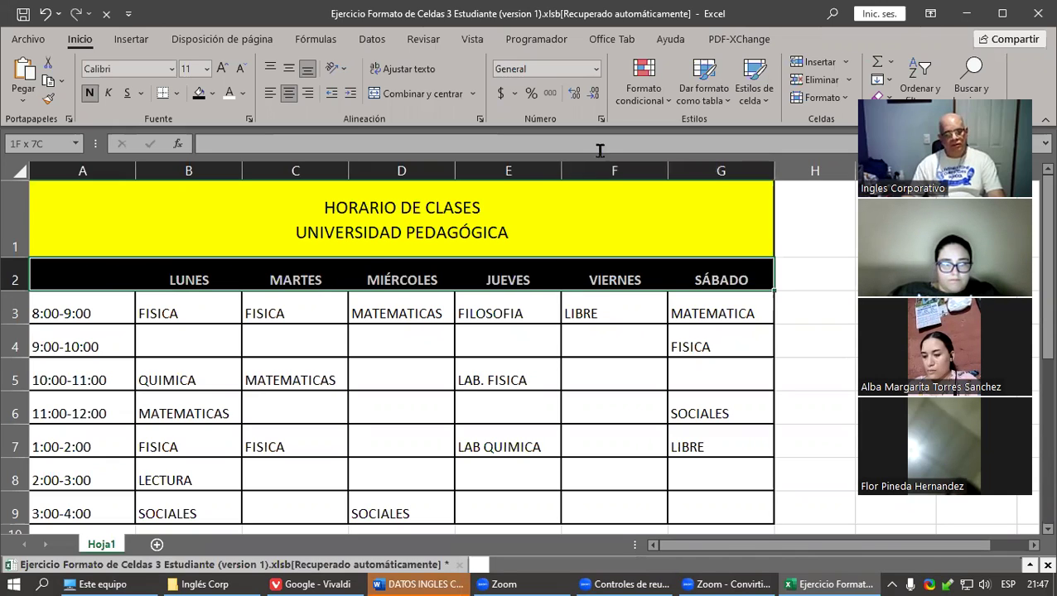
pyautogui.click(222, 73)
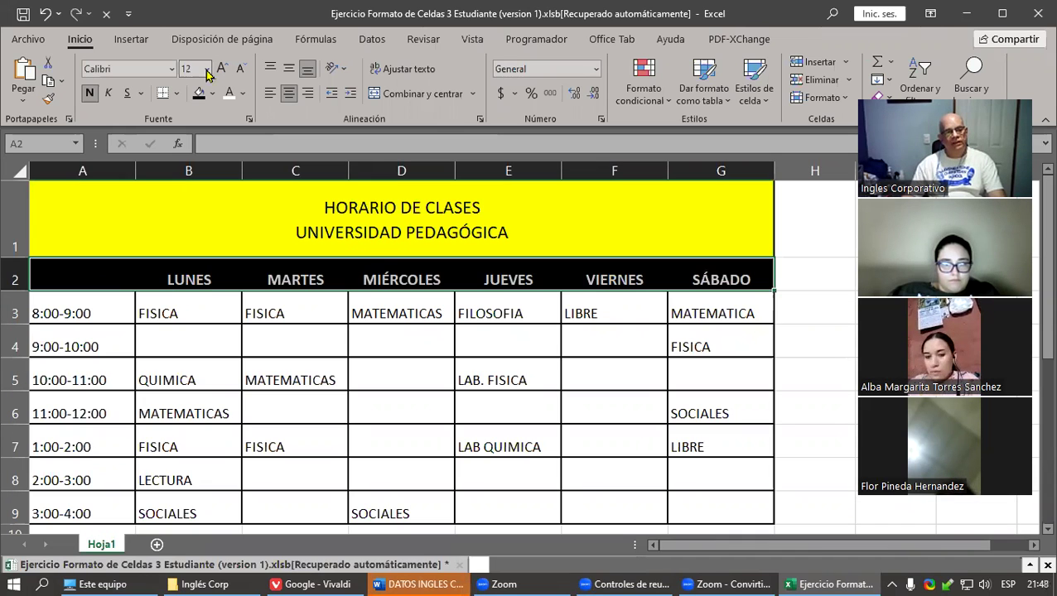
pyautogui.click(207, 70)
pyautogui.write('13')
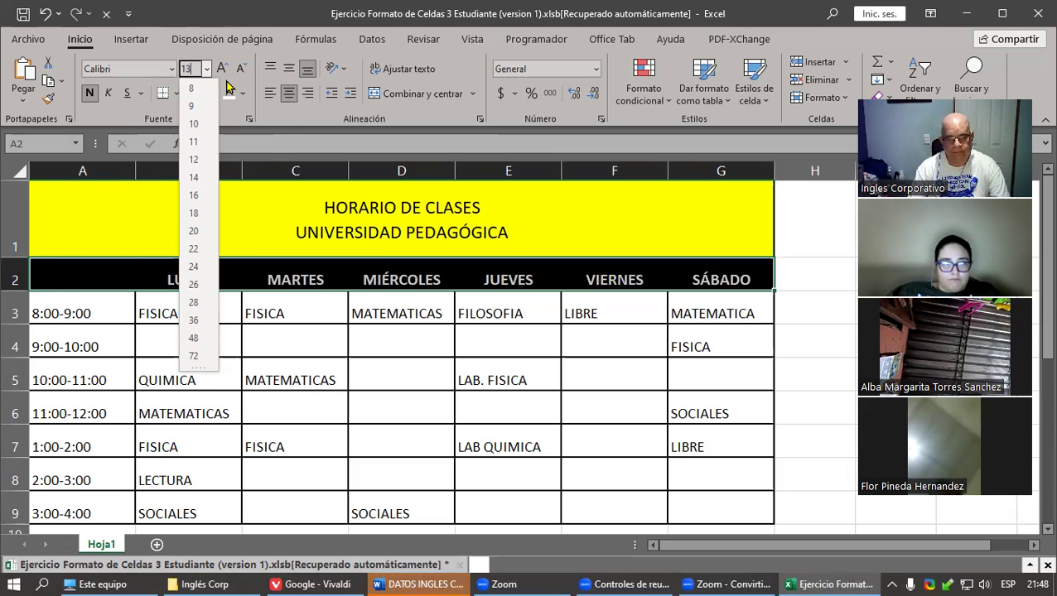
pyautogui.press('Return')
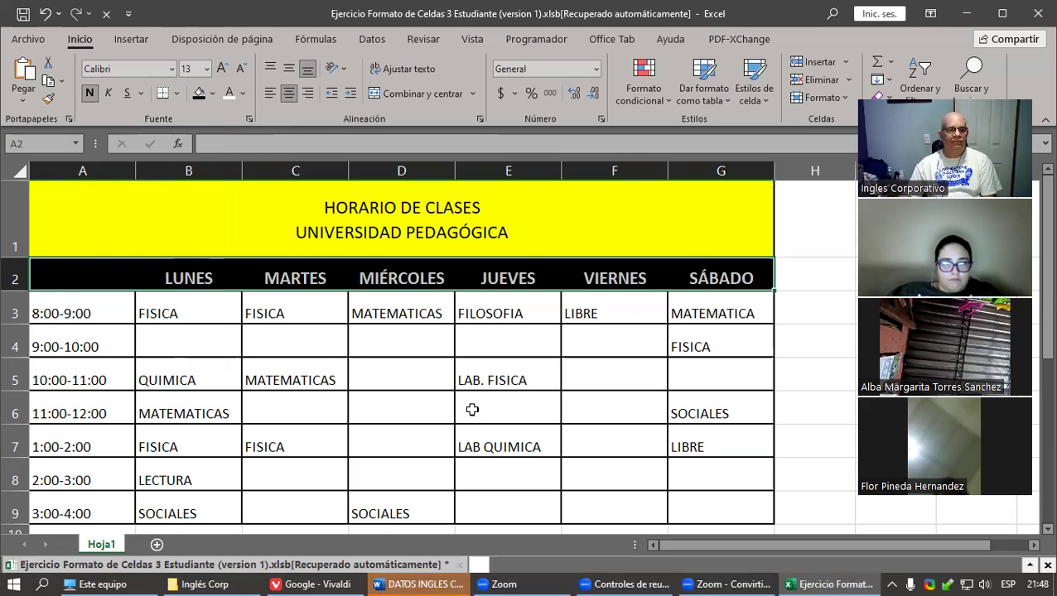
pyautogui.scroll(-3, 473, 410)
pyautogui.scroll(3, 471, 408)
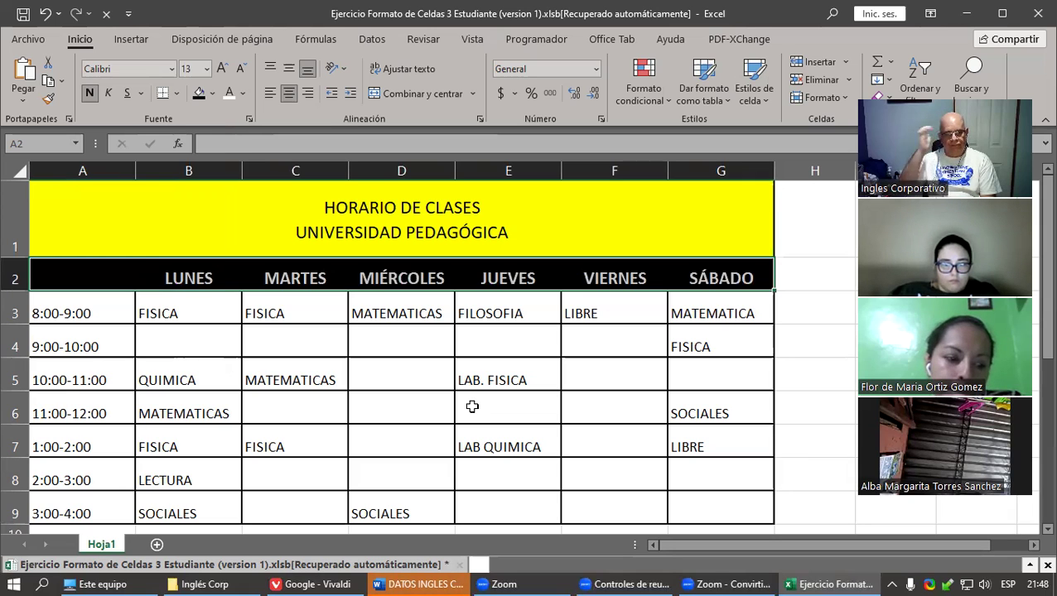
pyautogui.scroll(-2, 530, 436)
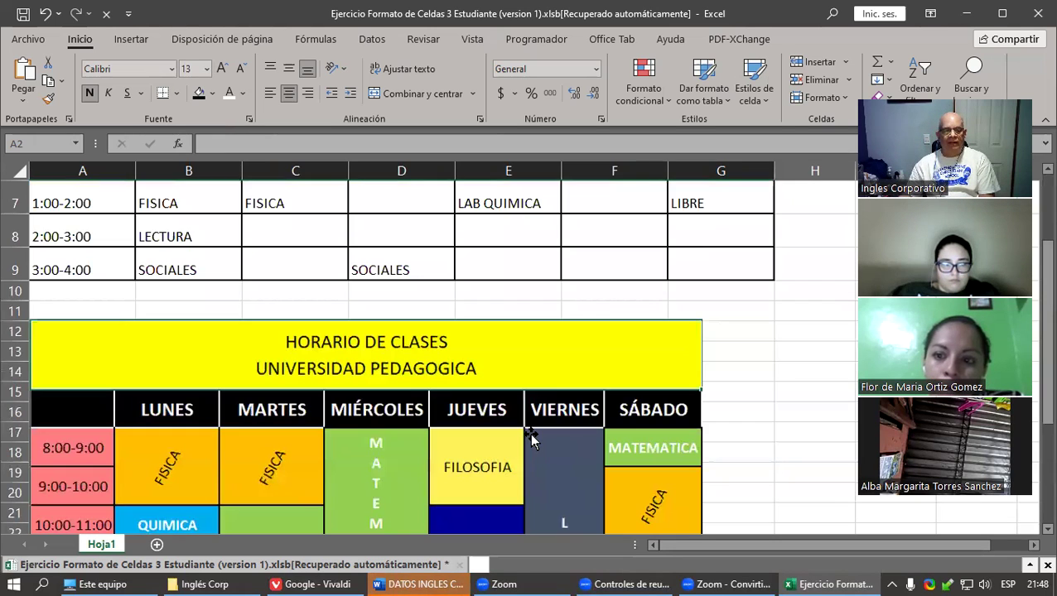
pyautogui.scroll(-2, 530, 436)
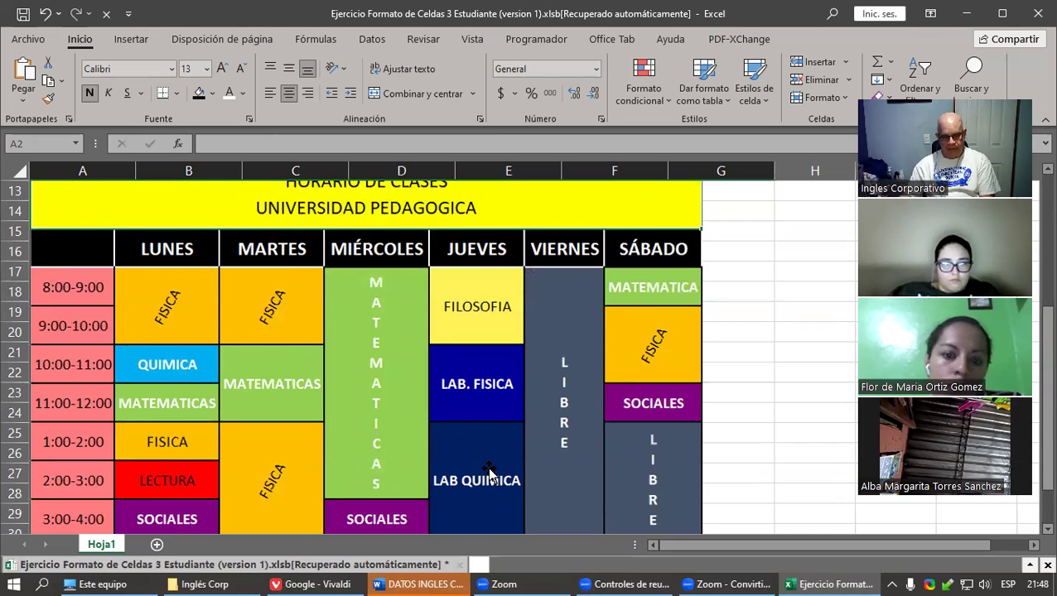
pyautogui.hotkey('ctrl', 'z')
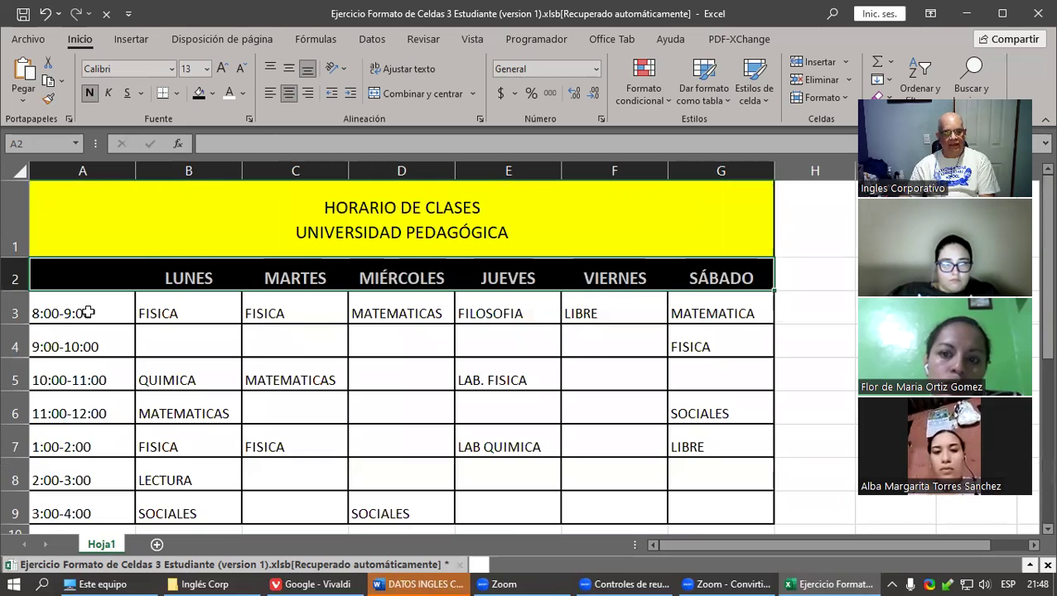
# - Select the schedule body range A3:G9 holding the times and subjects
pyautogui.moveTo(261, 331); pyautogui.dragTo(726, 508)
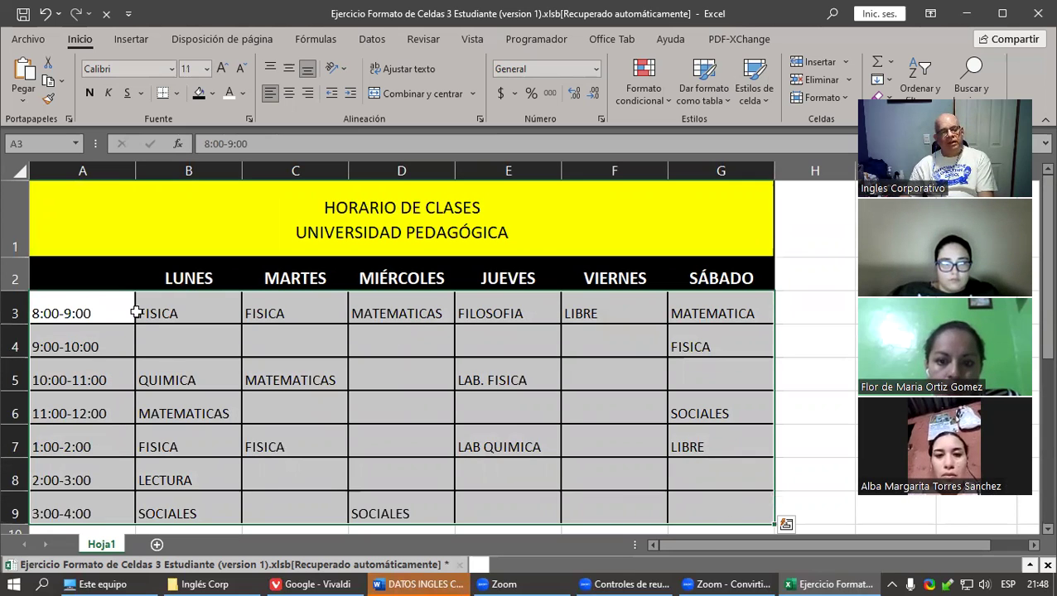
pyautogui.moveTo(56, 310); pyautogui.dragTo(250, 330)
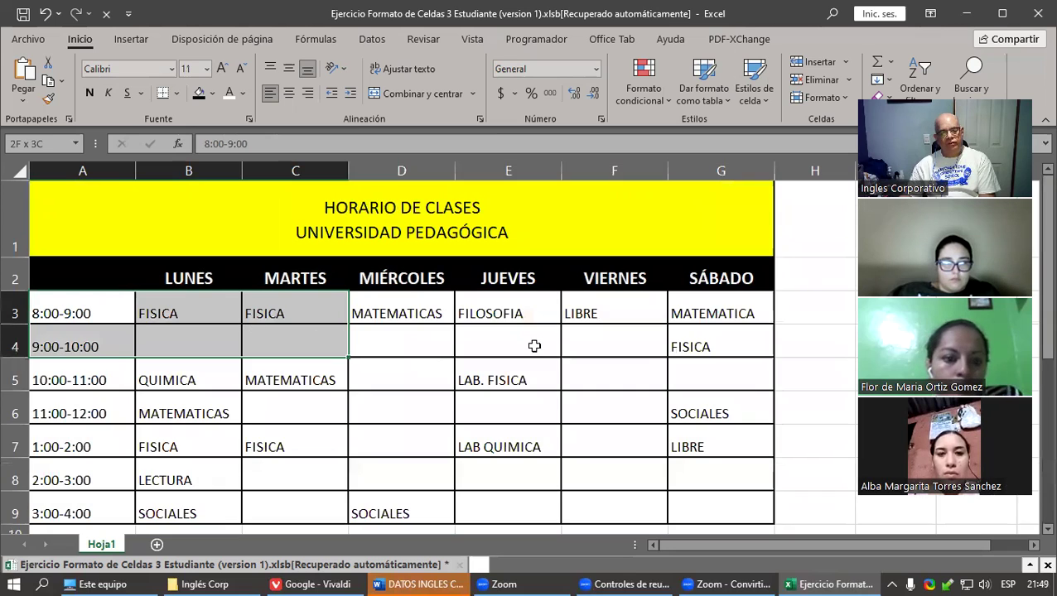
pyautogui.moveTo(724, 370); pyautogui.dragTo(714, 515)
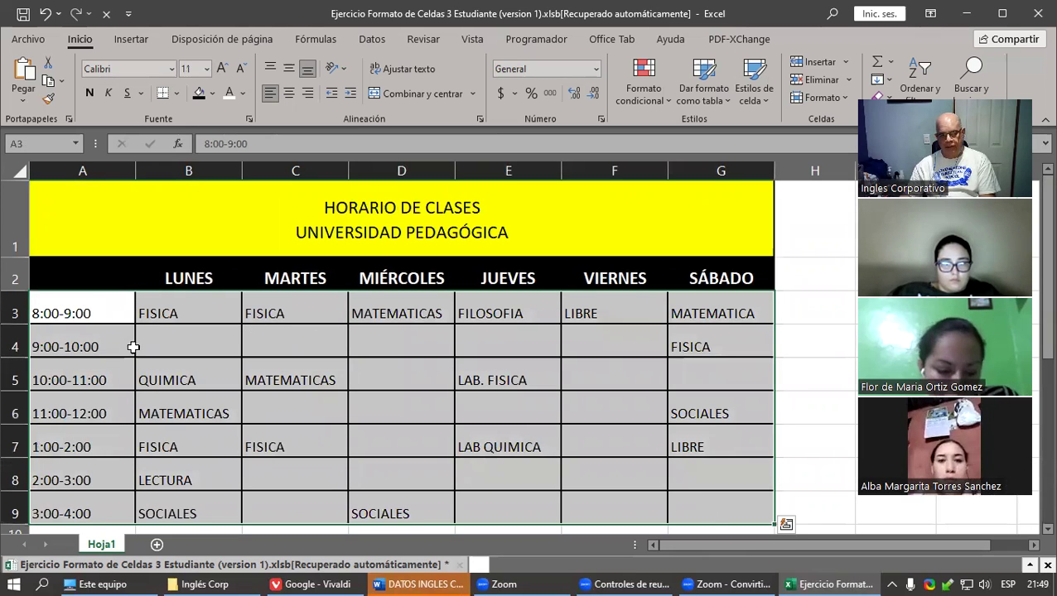
pyautogui.moveTo(11, 301); pyautogui.dragTo(6, 511)
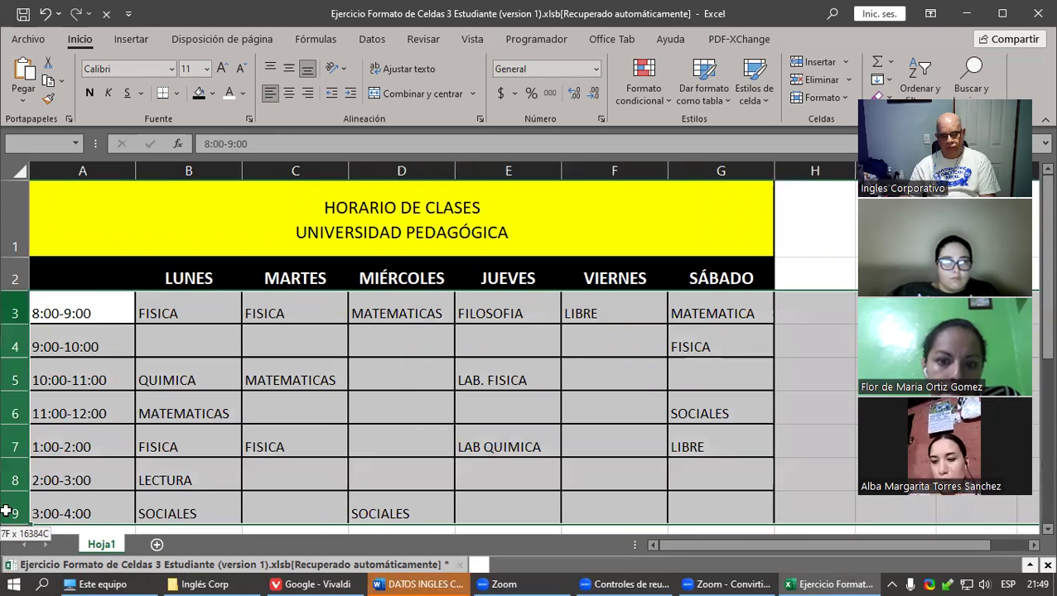
pyautogui.moveTo(6, 512); pyautogui.dragTo(10, 511)
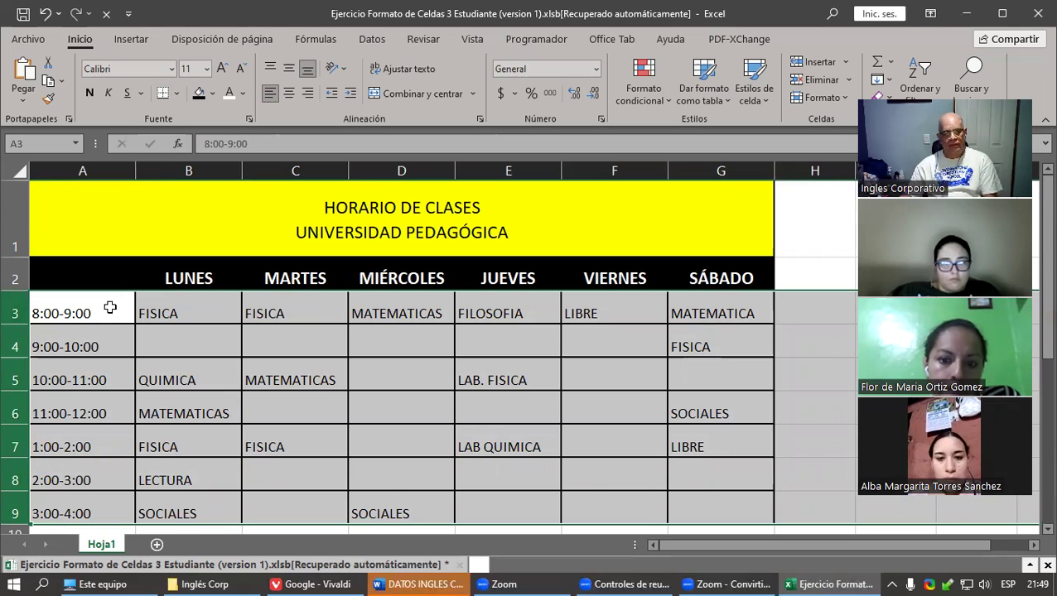
pyautogui.moveTo(509, 347); pyautogui.dragTo(703, 509)
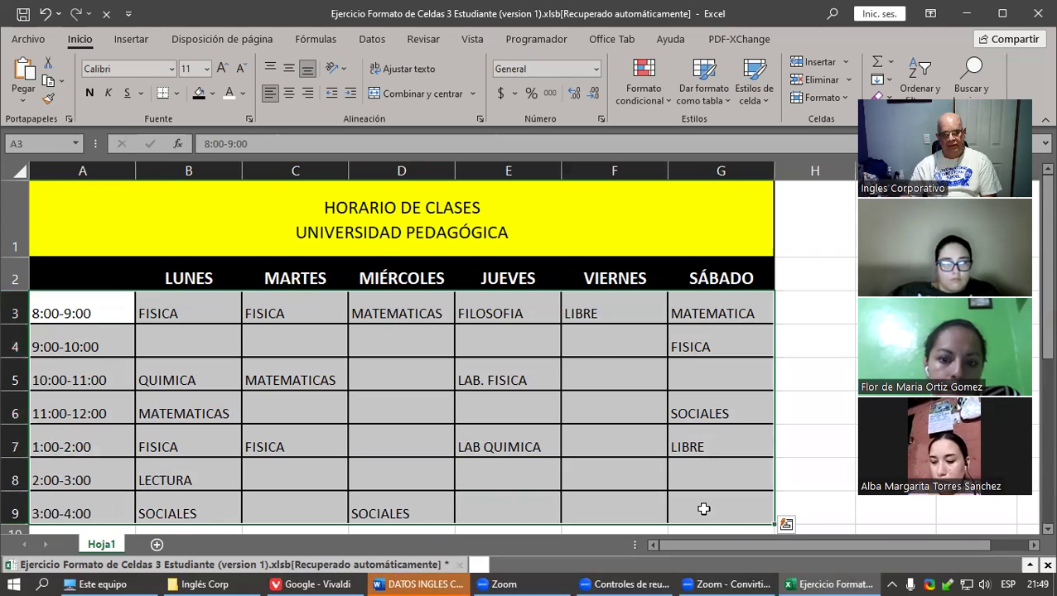
# - Center the A3:G9 times and subjects both horizontally and vertically
pyautogui.click(290, 97)
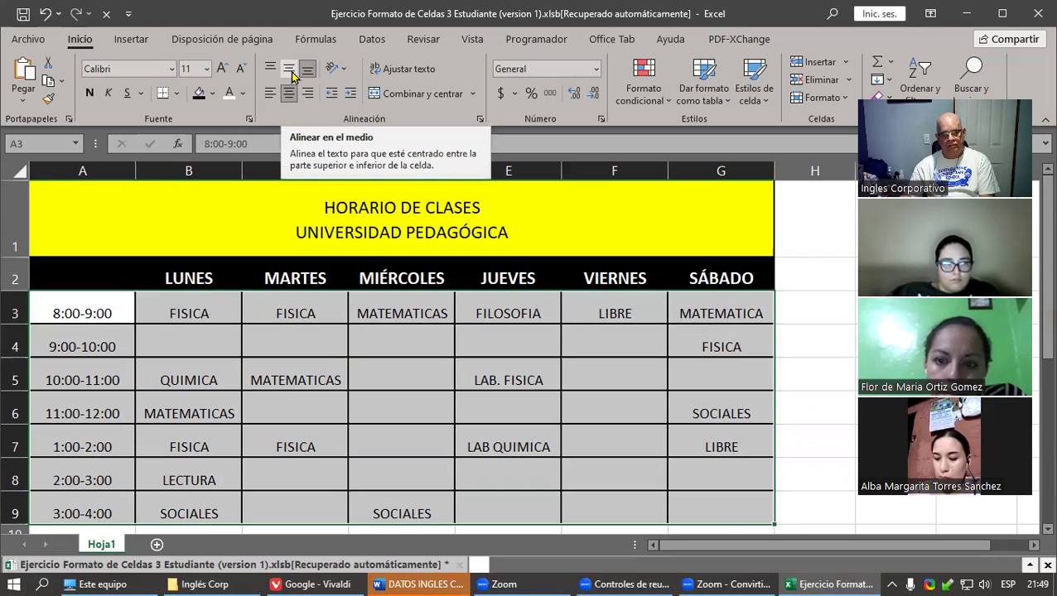
pyautogui.click(292, 76)
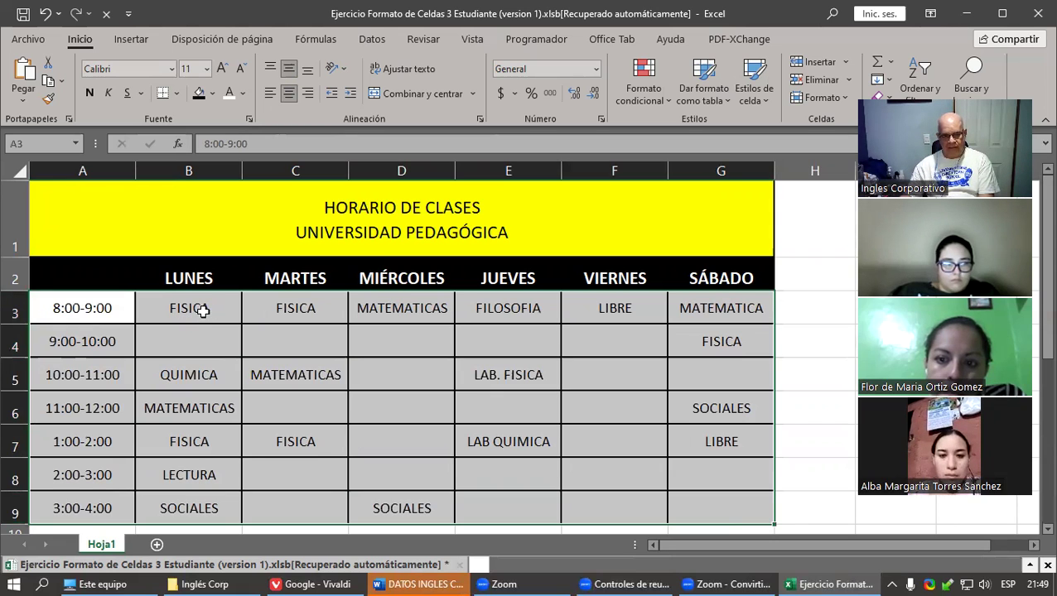
pyautogui.scroll(-3, 204, 313)
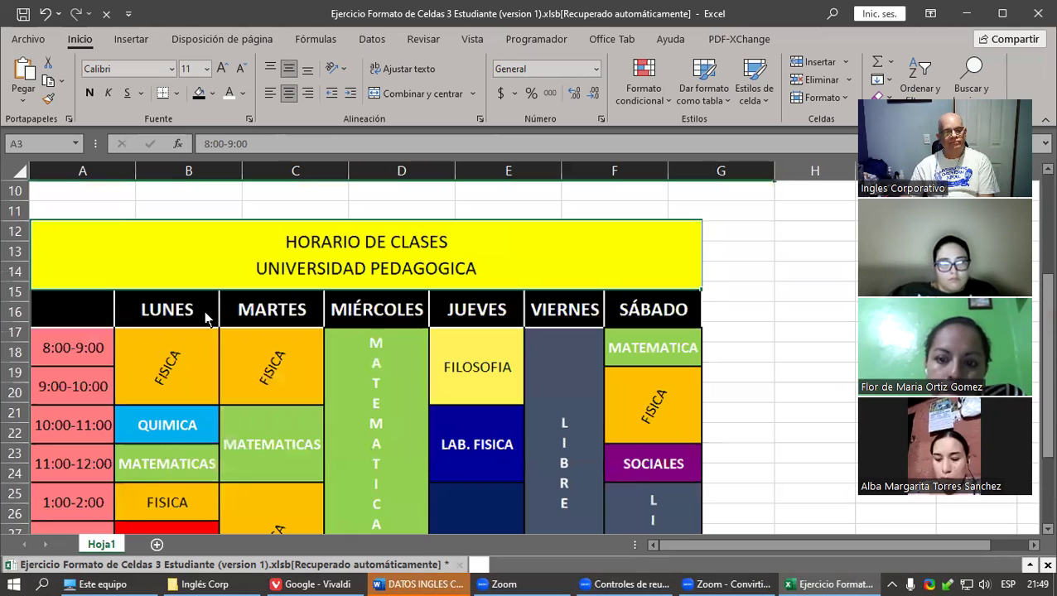
pyautogui.scroll(3, 519, 405)
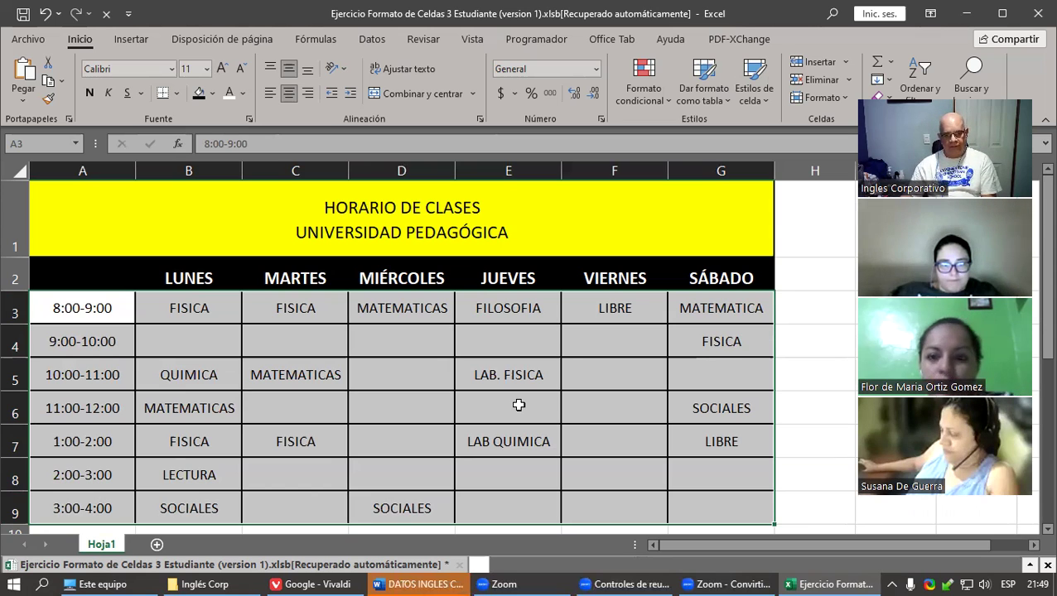
pyautogui.scroll(-2, 519, 405)
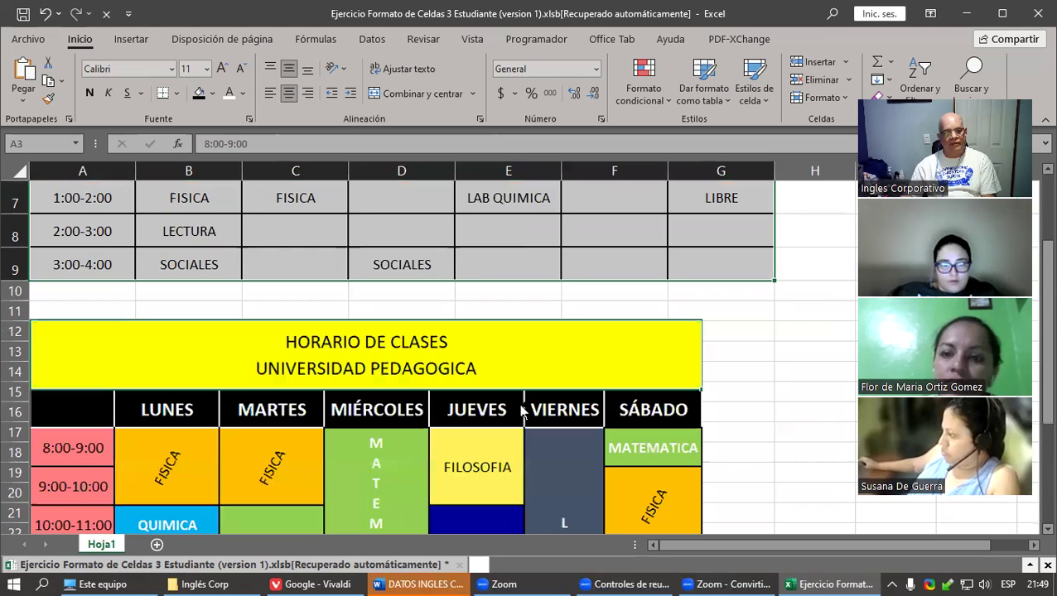
pyautogui.scroll(2, 518, 405)
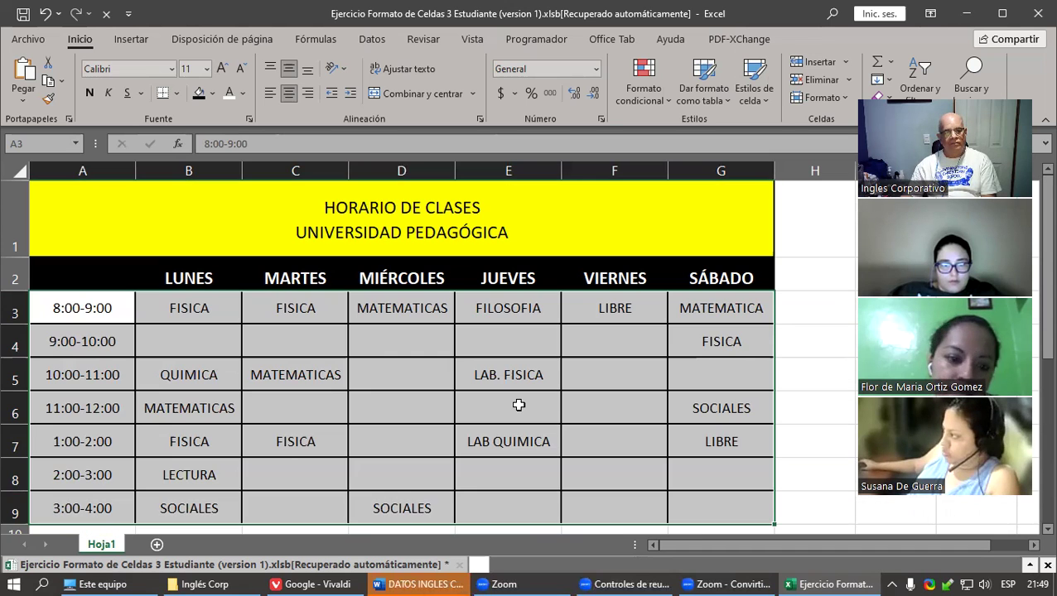
pyautogui.click(518, 405)
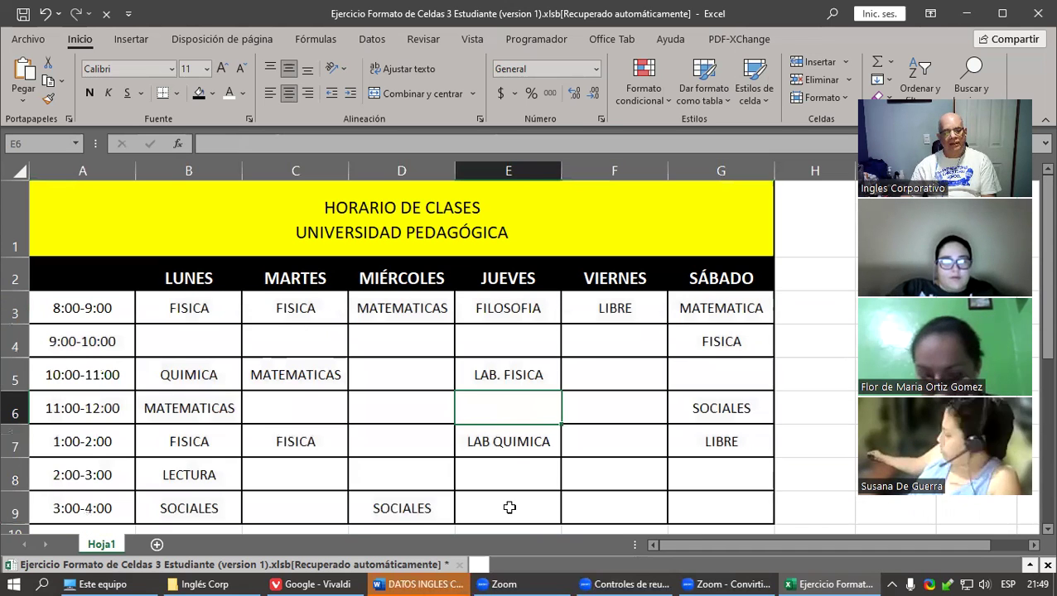
pyautogui.scroll(-2, 337, 472)
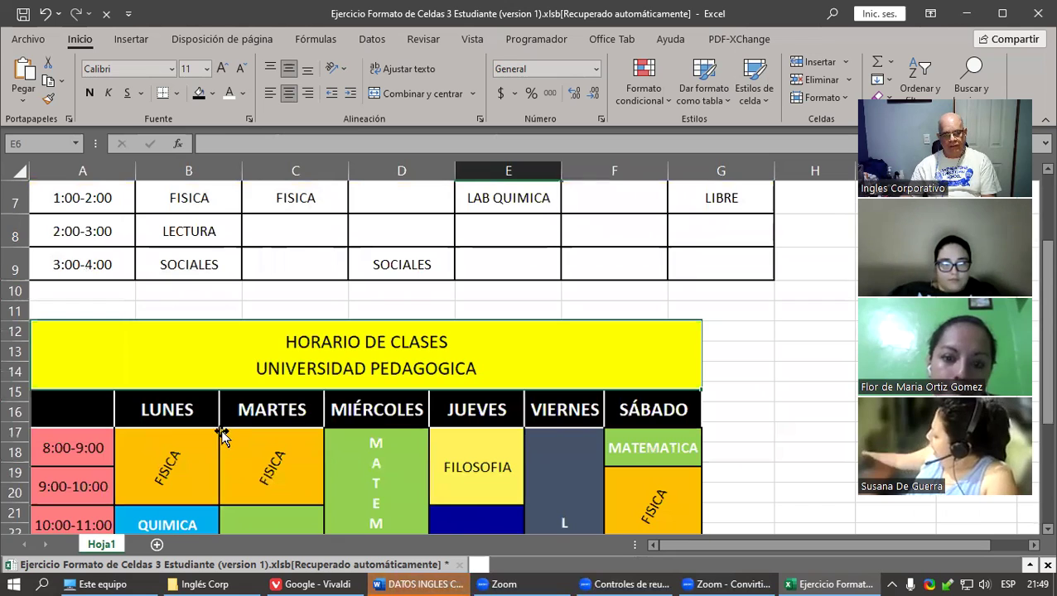
pyautogui.scroll(2, 226, 349)
# - Apply Middle Align to header row A2:G2 so LUNES–SÁBADO sit vertically centered
pyautogui.moveTo(130, 276); pyautogui.dragTo(508, 279)
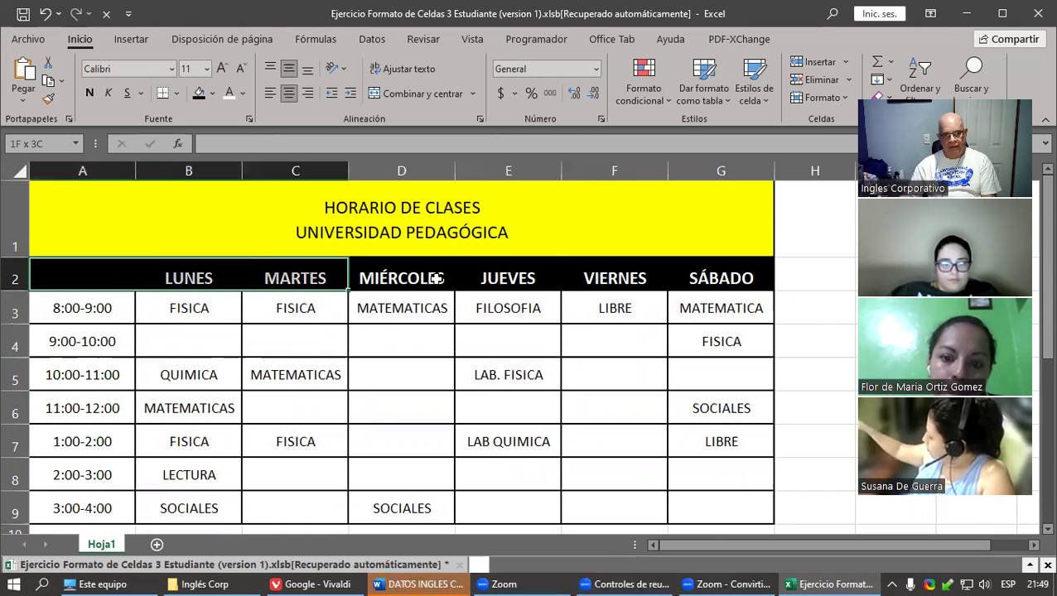
pyautogui.moveTo(700, 287); pyautogui.dragTo(700, 287)
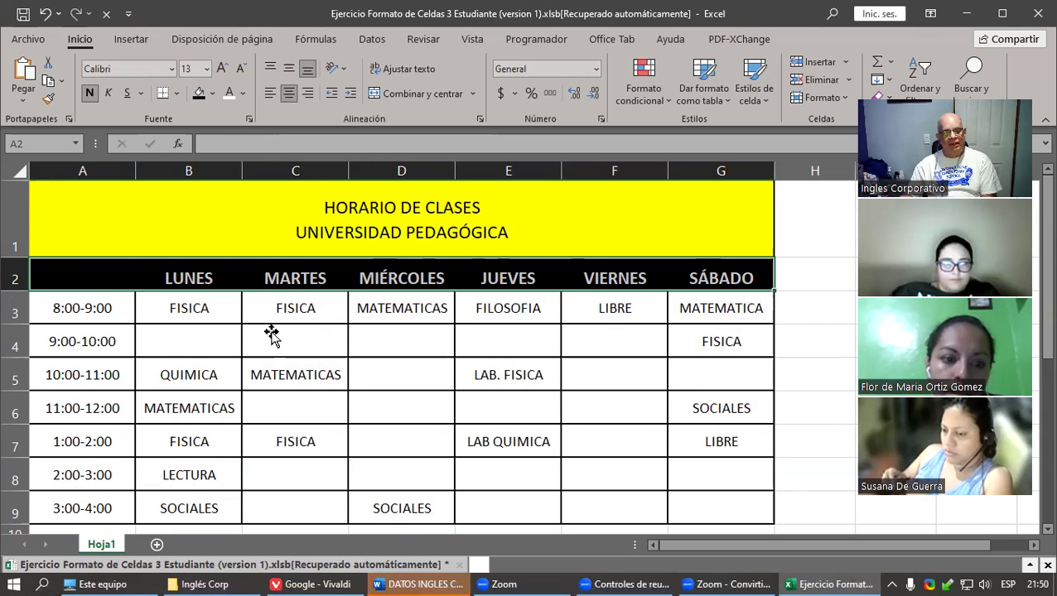
pyautogui.scroll(-3, 157, 311)
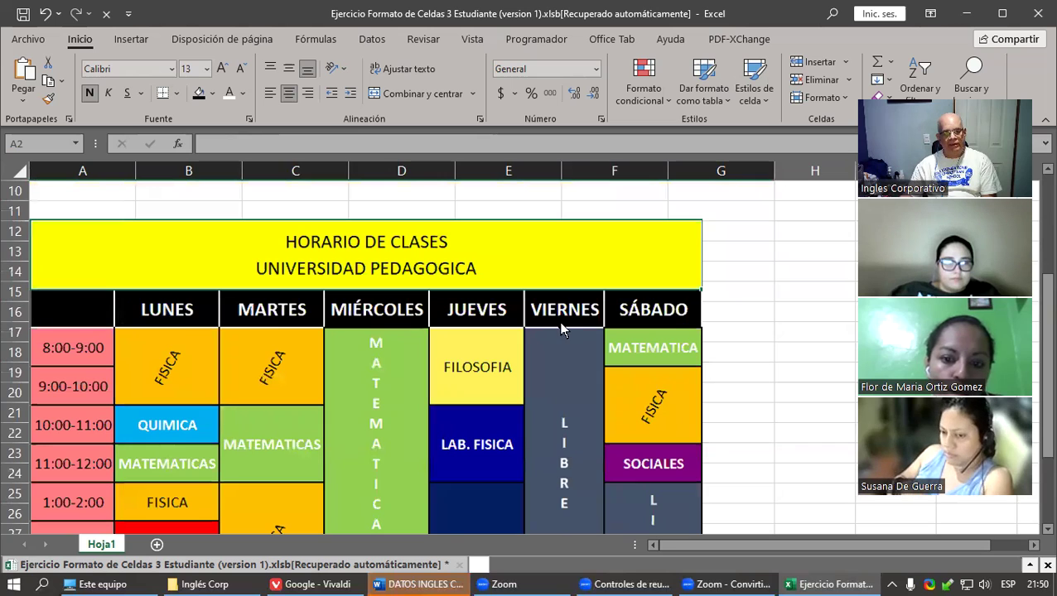
pyautogui.scroll(3, 699, 322)
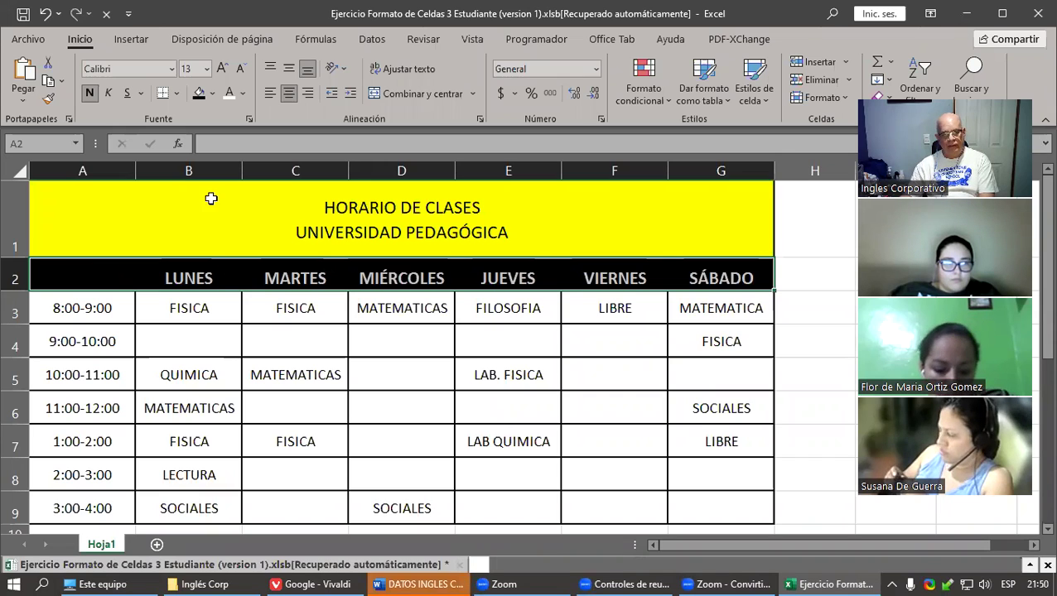
pyautogui.click(289, 73)
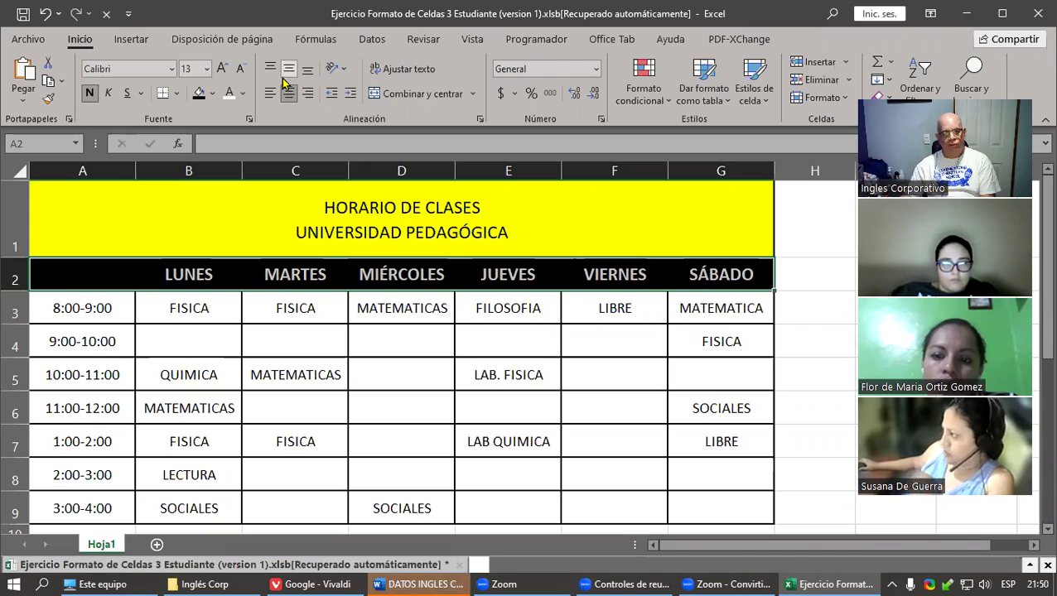
# - Bring up the More Borders settings and set the border line colour to white
pyautogui.click(179, 100)
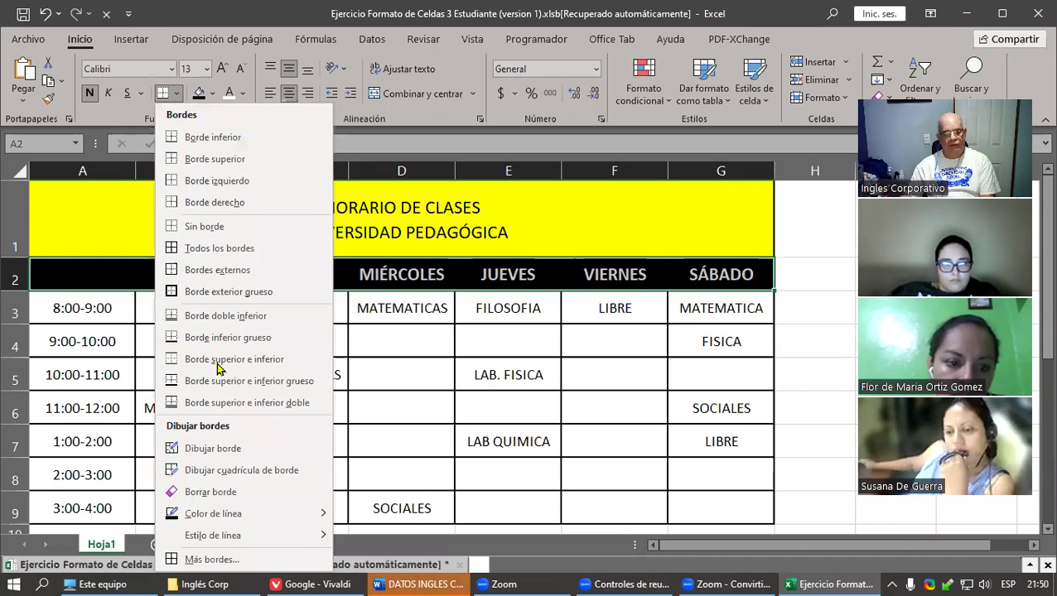
pyautogui.click(222, 564)
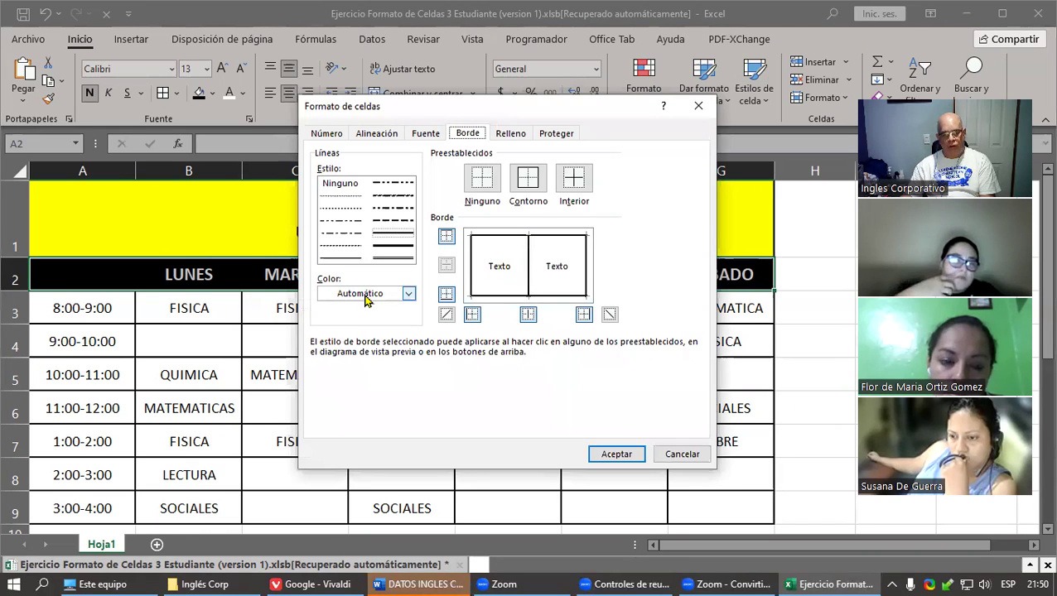
pyautogui.click(408, 294)
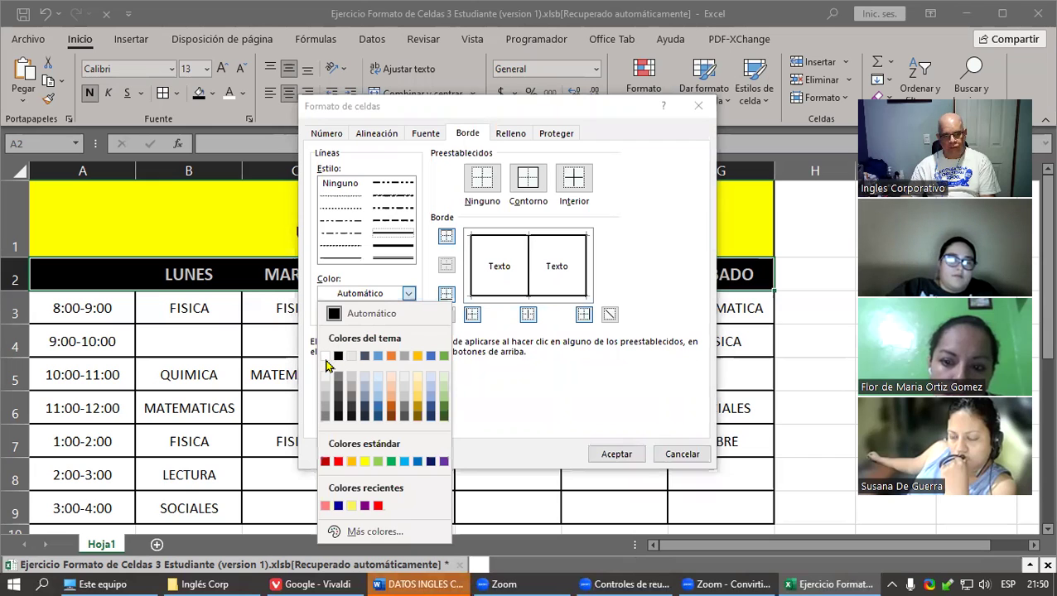
pyautogui.click(326, 357)
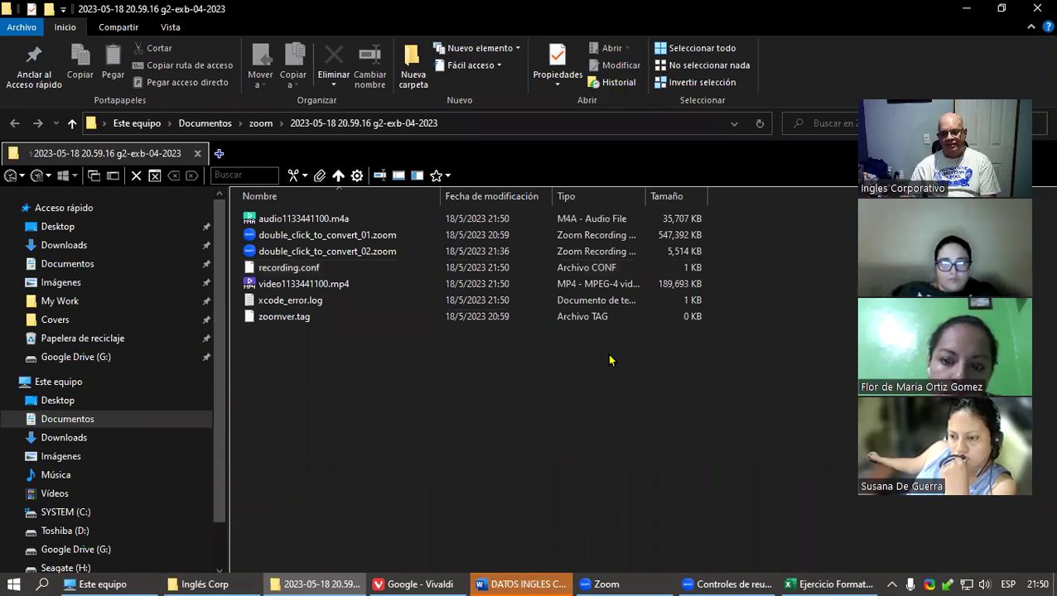
# - Switch from File Explorer back to Excel's Format Cells border dialog with Alt+Tab
pyautogui.hotkey('alt', 'Tab')
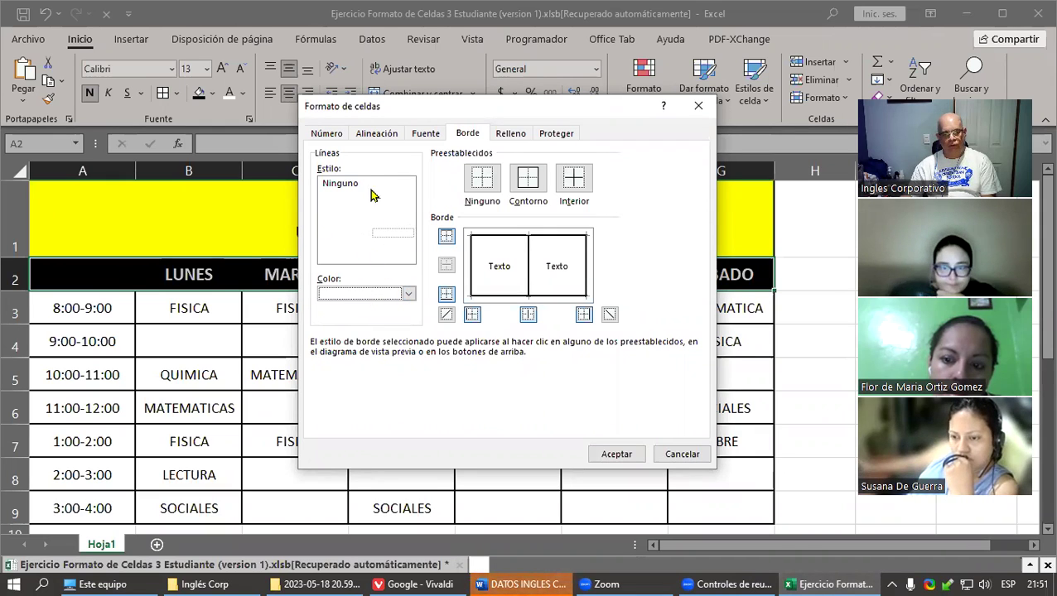
# - Apply thin white borders to the header row, without the inside vertical and right-edge lines
pyautogui.click(408, 295)
pyautogui.click(360, 315)
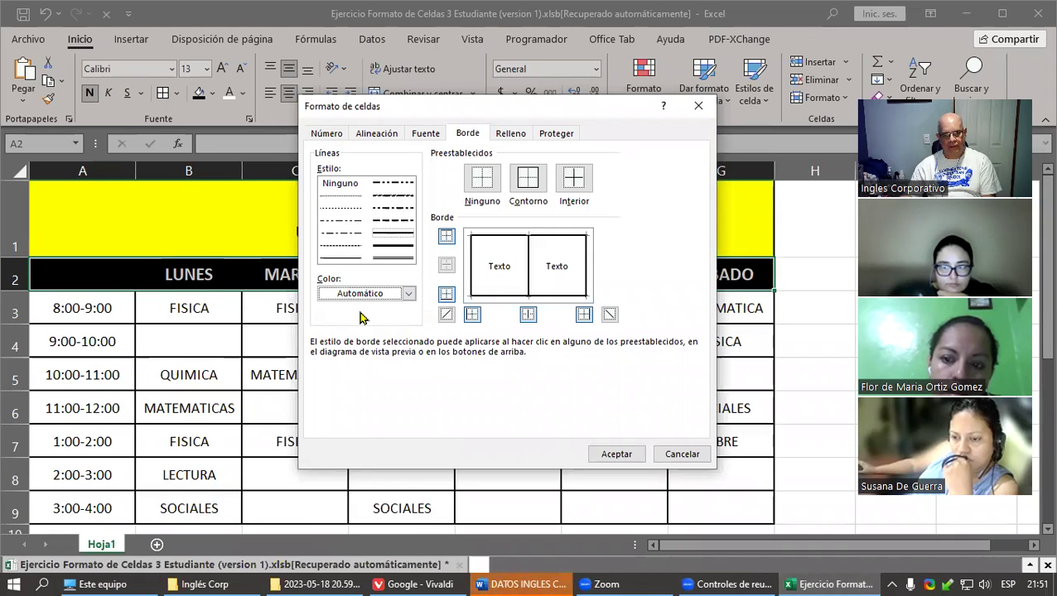
pyautogui.click(365, 259)
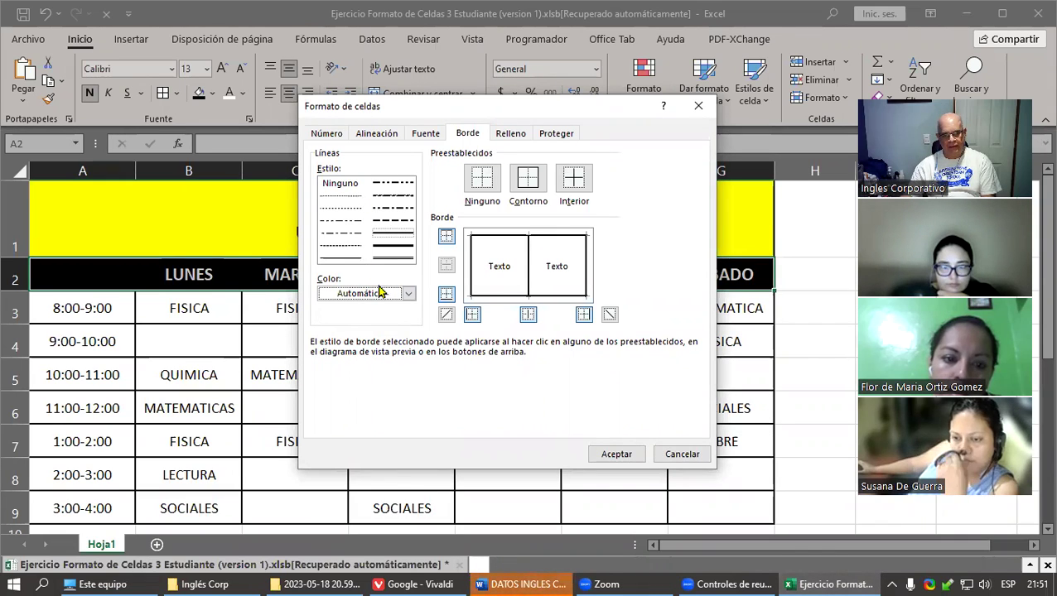
pyautogui.click(407, 294)
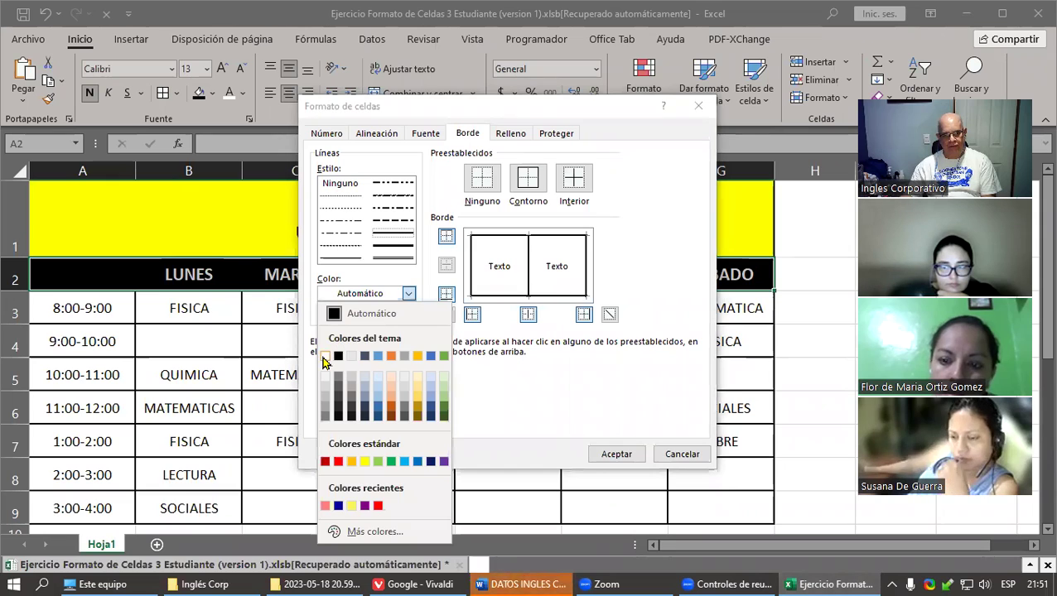
pyautogui.click(323, 357)
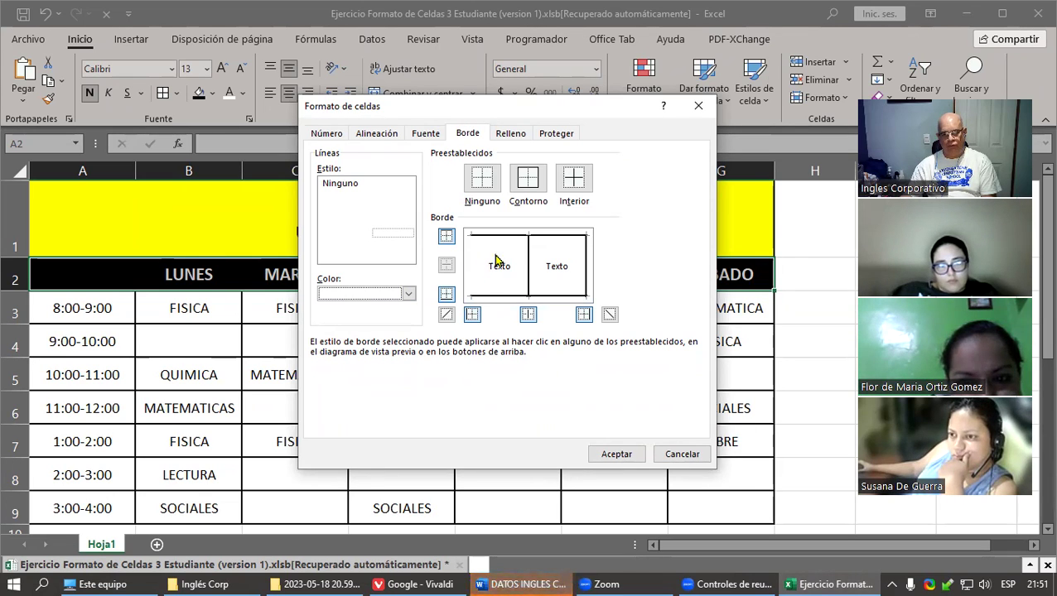
pyautogui.click(527, 260)
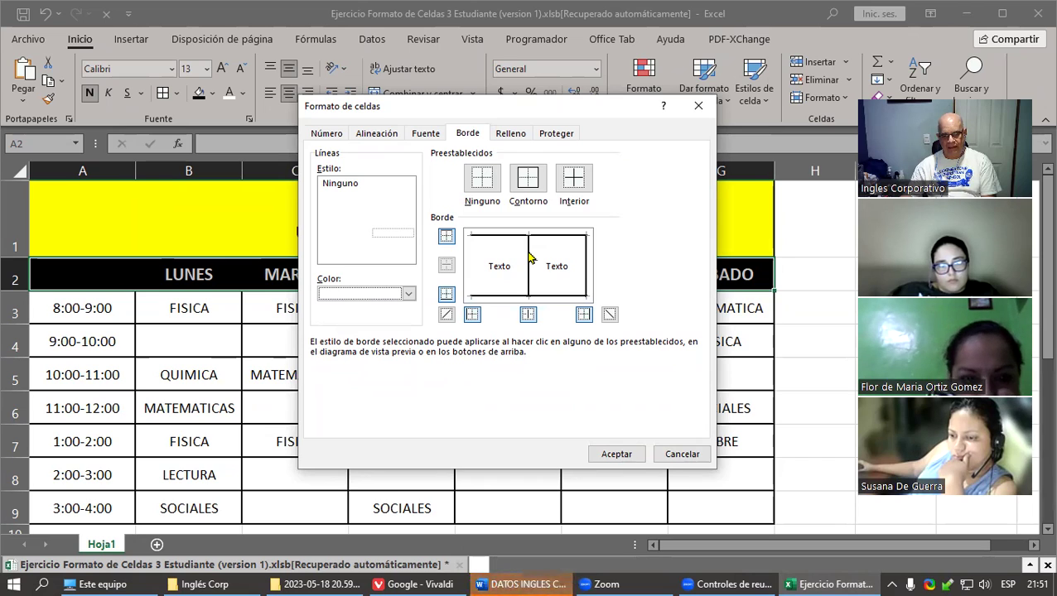
pyautogui.click(584, 259)
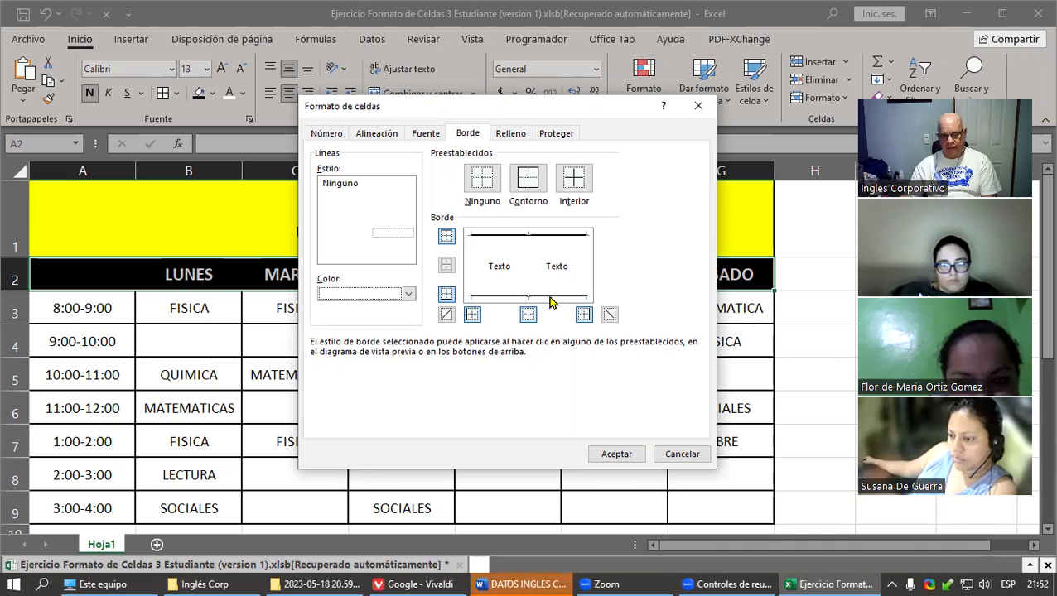
pyautogui.click(633, 454)
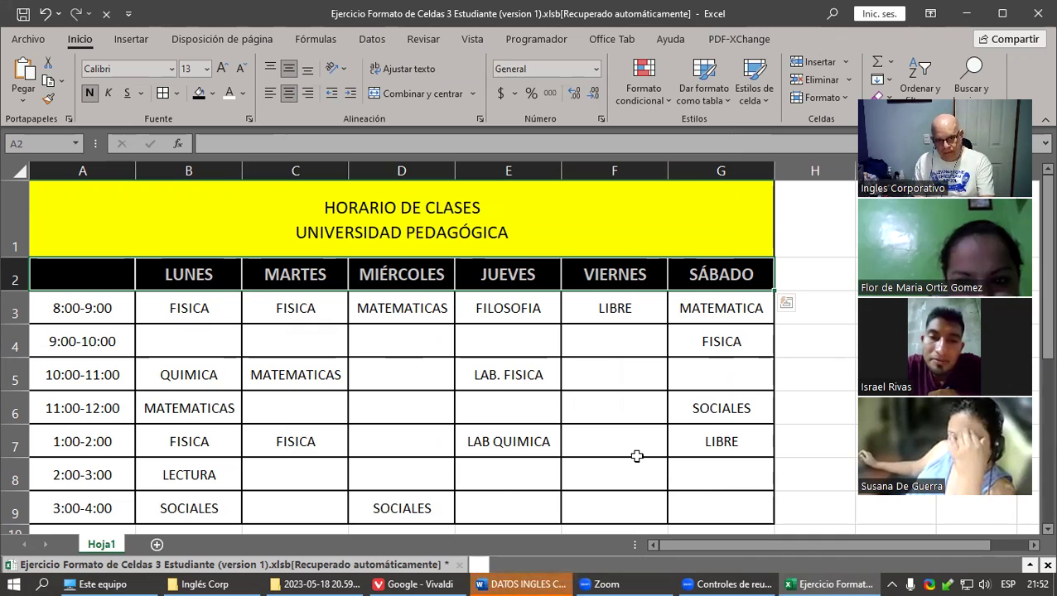
pyautogui.click(494, 398)
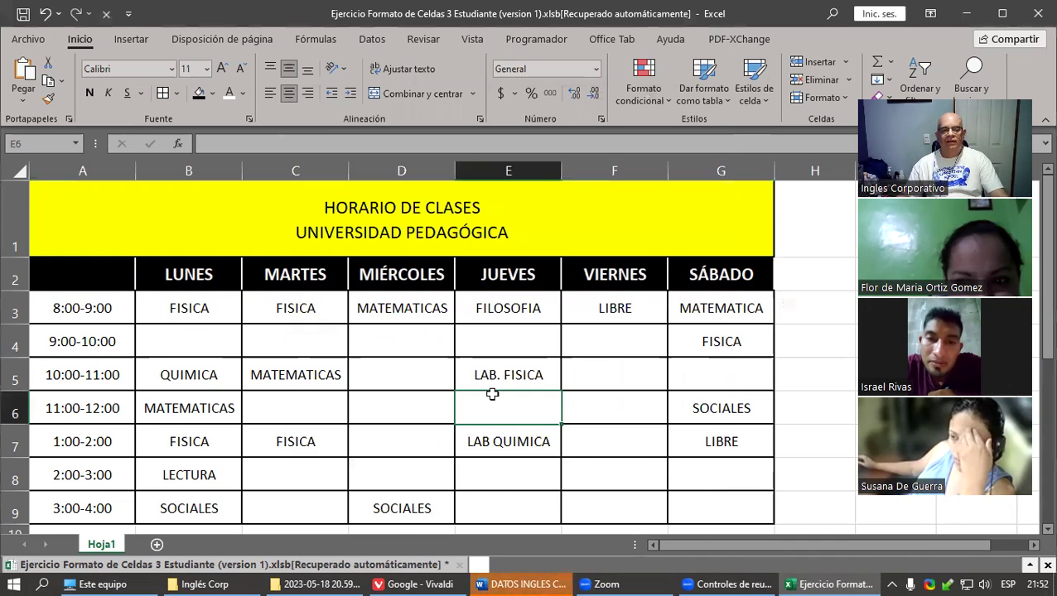
pyautogui.scroll(-2, 510, 396)
pyautogui.scroll(-2, 513, 400)
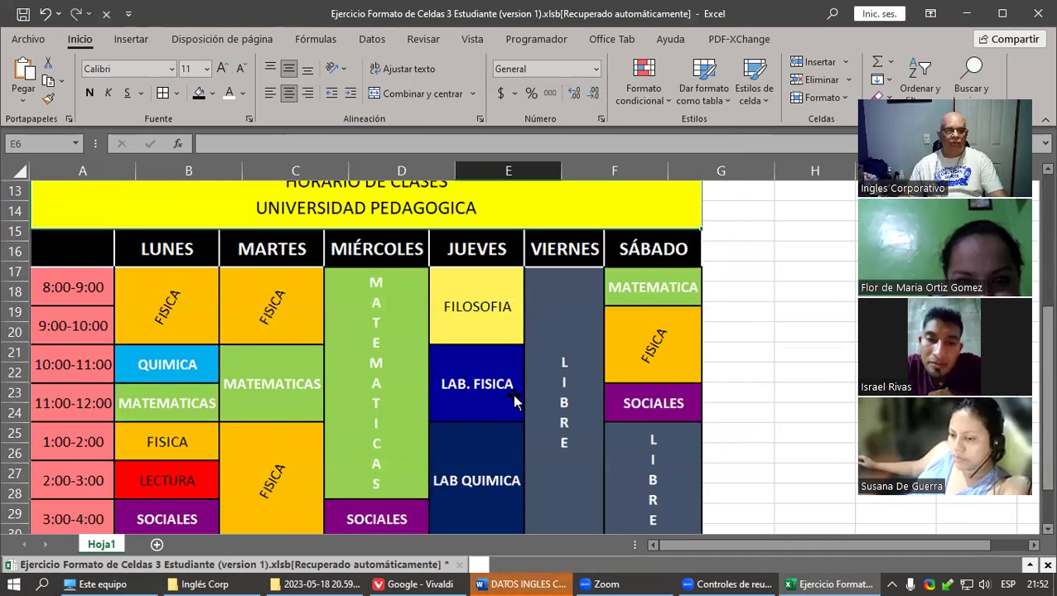
pyautogui.scroll(4, 514, 400)
pyautogui.scroll(-4, 514, 400)
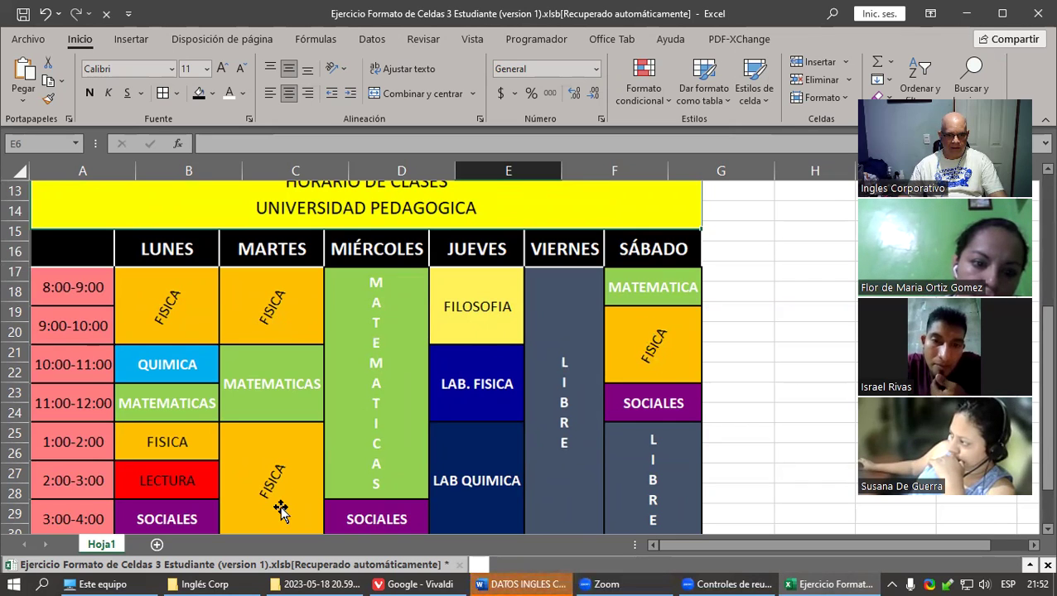
pyautogui.scroll(-2, 288, 476)
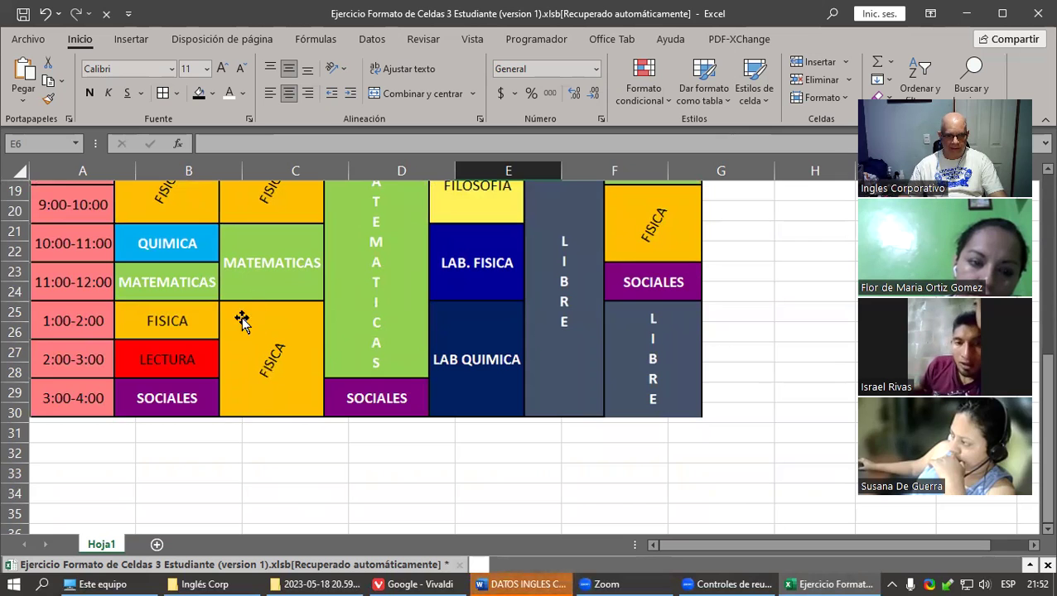
pyautogui.scroll(5, 269, 360)
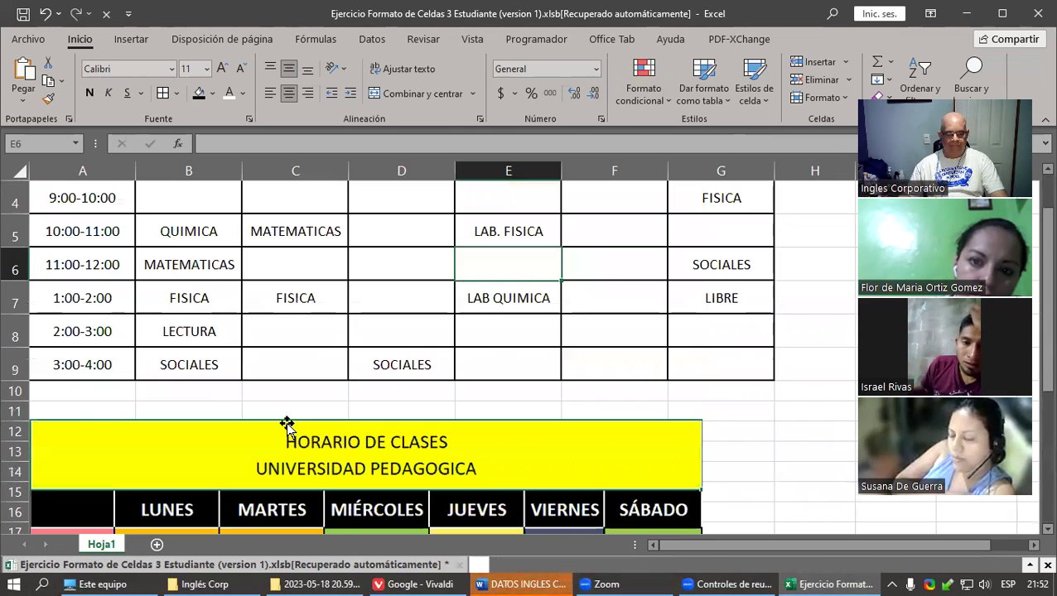
pyautogui.scroll(1, 285, 424)
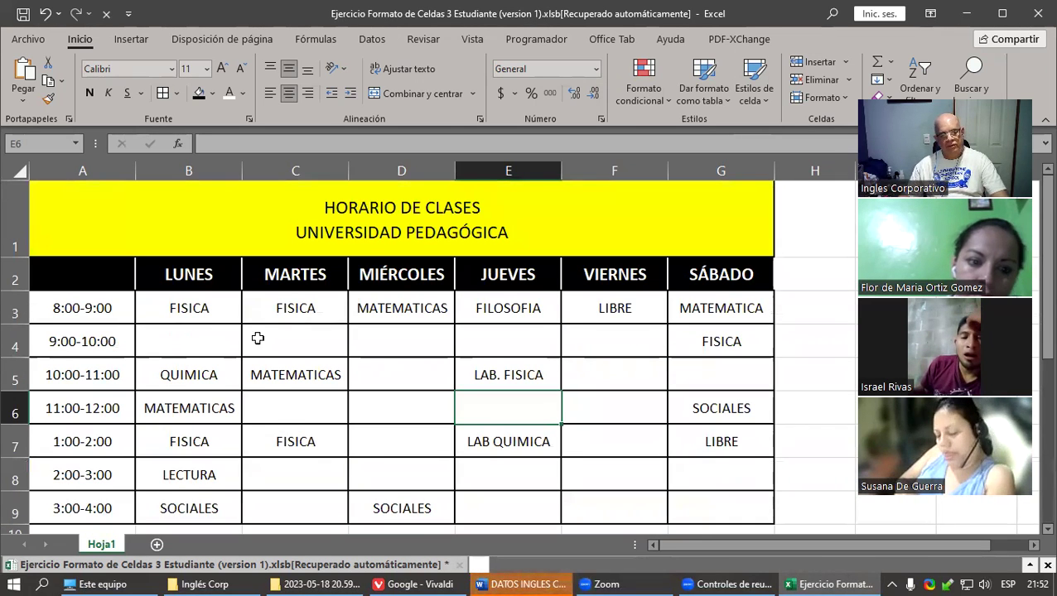
# - Merge B3:B4 so Monday's FISICA sits centred in one cell covering 8:00–10:00
pyautogui.click(200, 313)
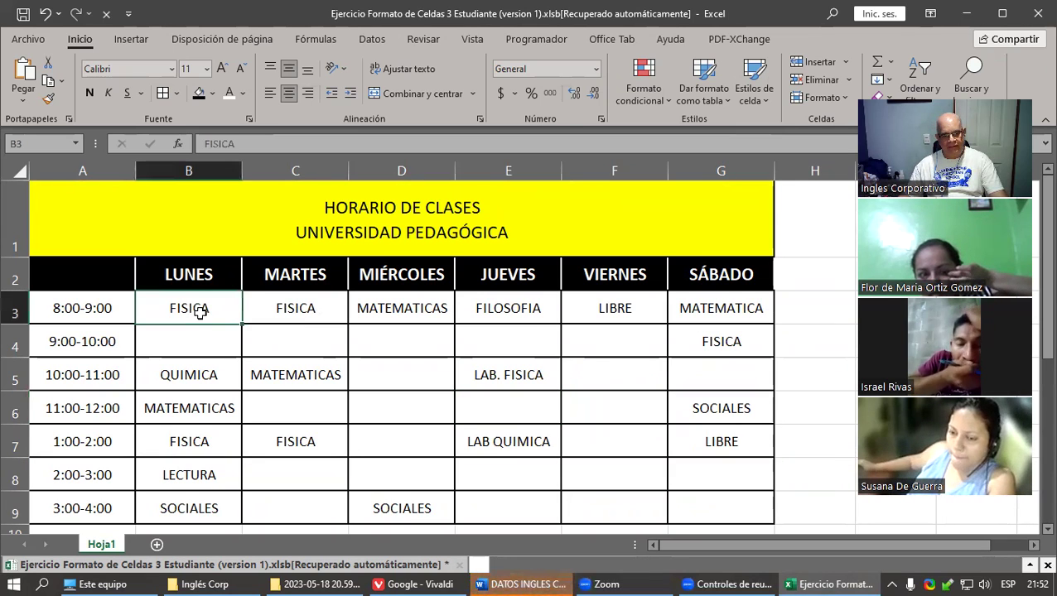
pyautogui.moveTo(200, 313); pyautogui.dragTo(194, 342)
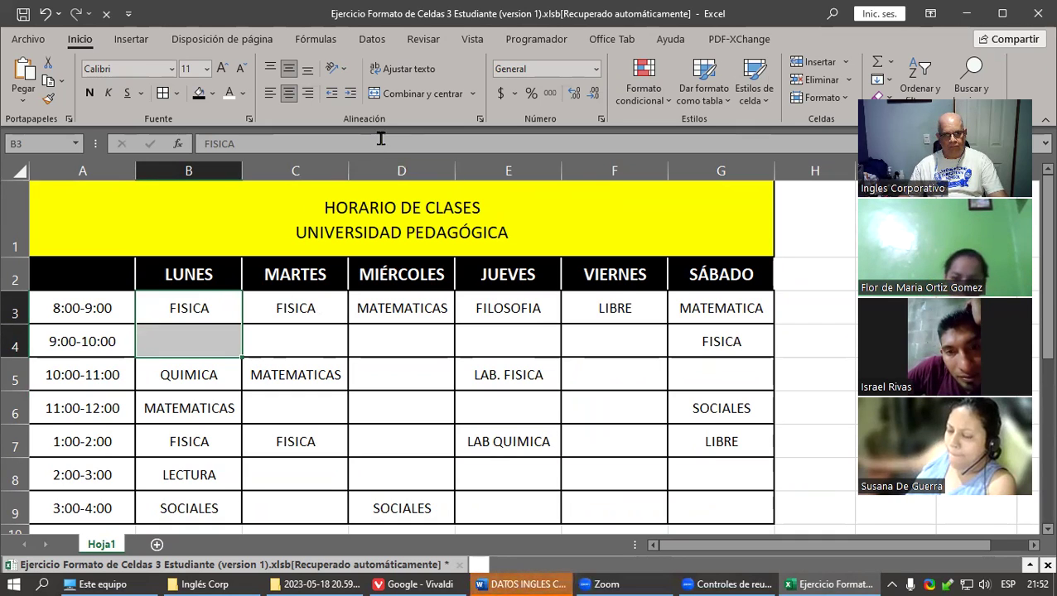
pyautogui.click(420, 99)
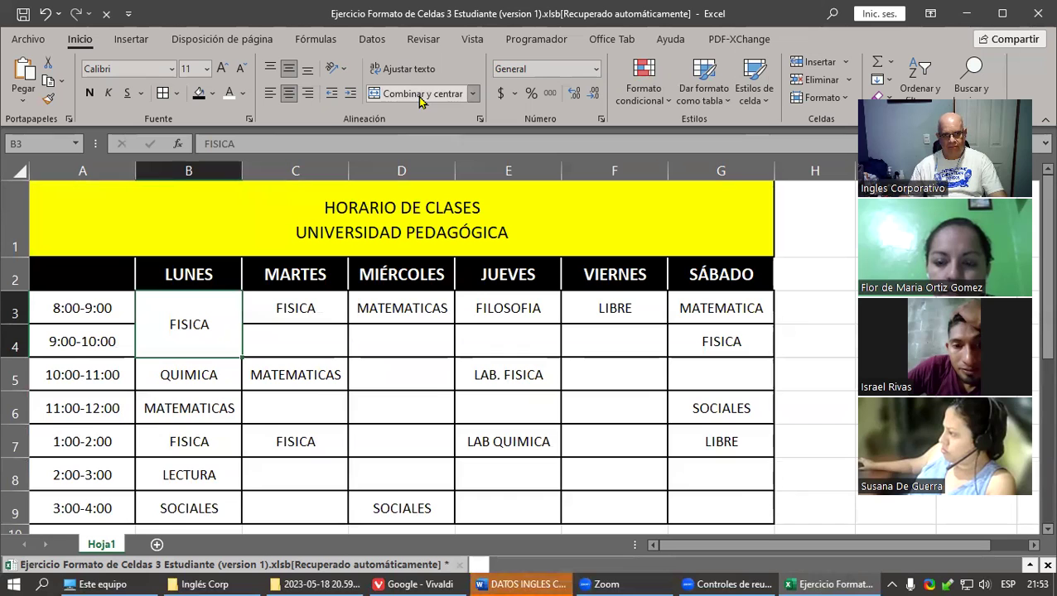
pyautogui.scroll(-4, 395, 307)
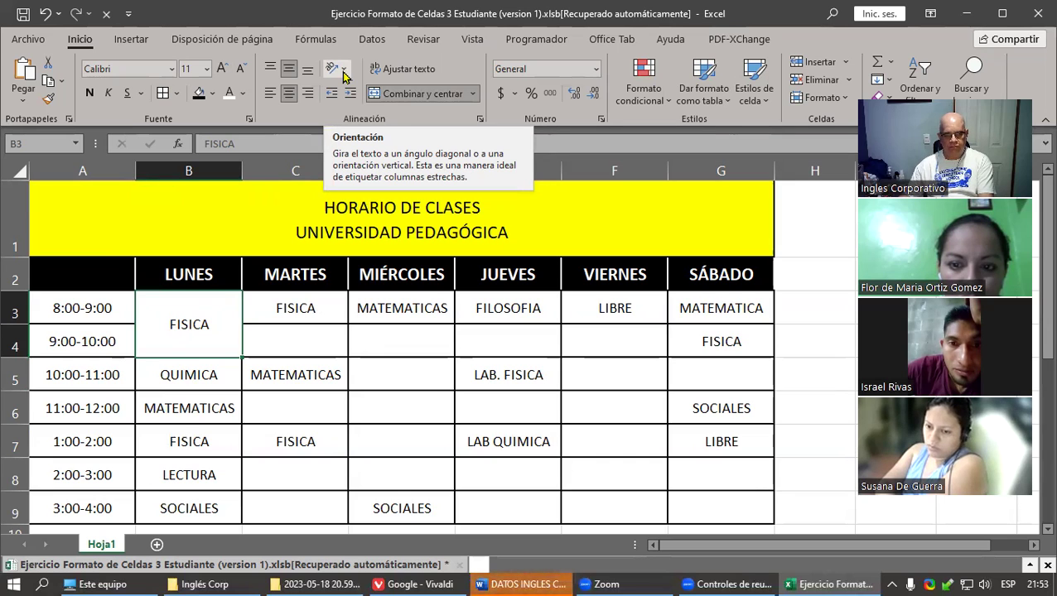
# - Open the Formato de alineación de celdas settings from the Orientación menu for the merged FISICA cell
pyautogui.click(343, 74)
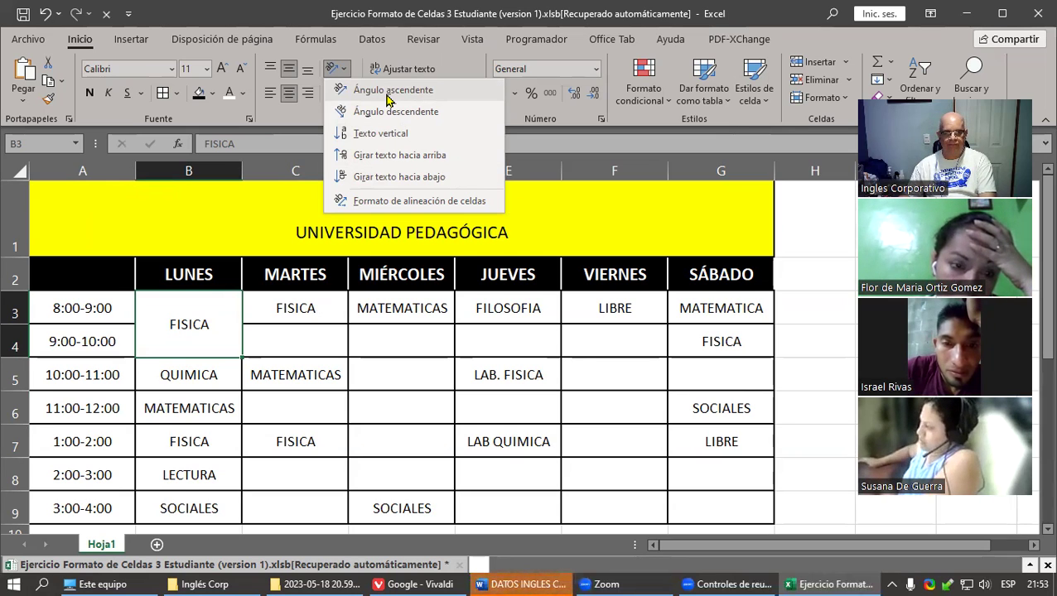
pyautogui.click(412, 203)
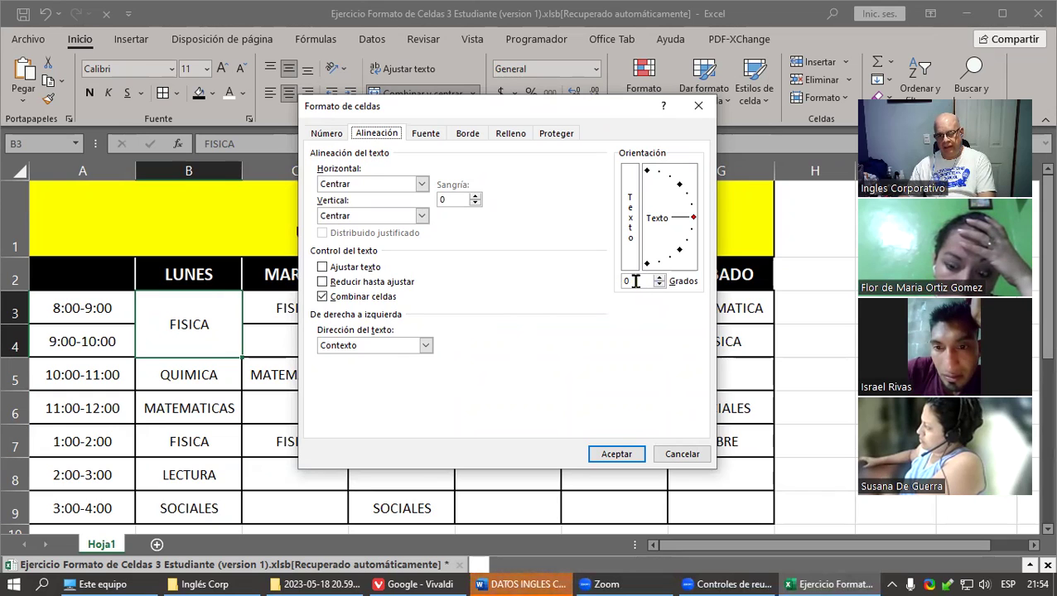
# - Set the merged FISICA cell's text orientation to 60 degrees and close Format Cells
pyautogui.doubleClick(632, 280)
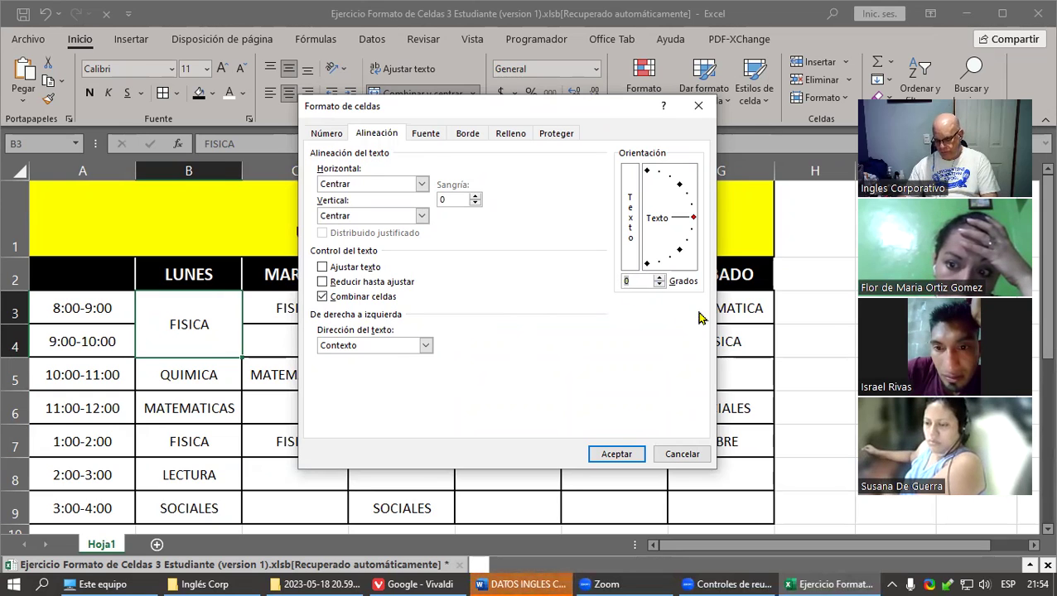
pyautogui.write('60')
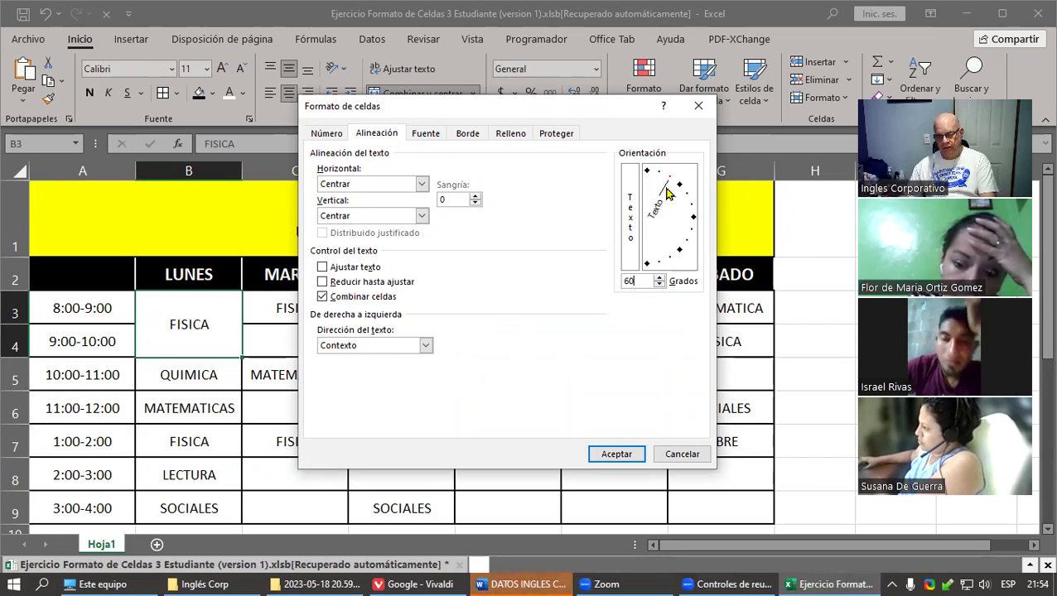
pyautogui.doubleClick(636, 281)
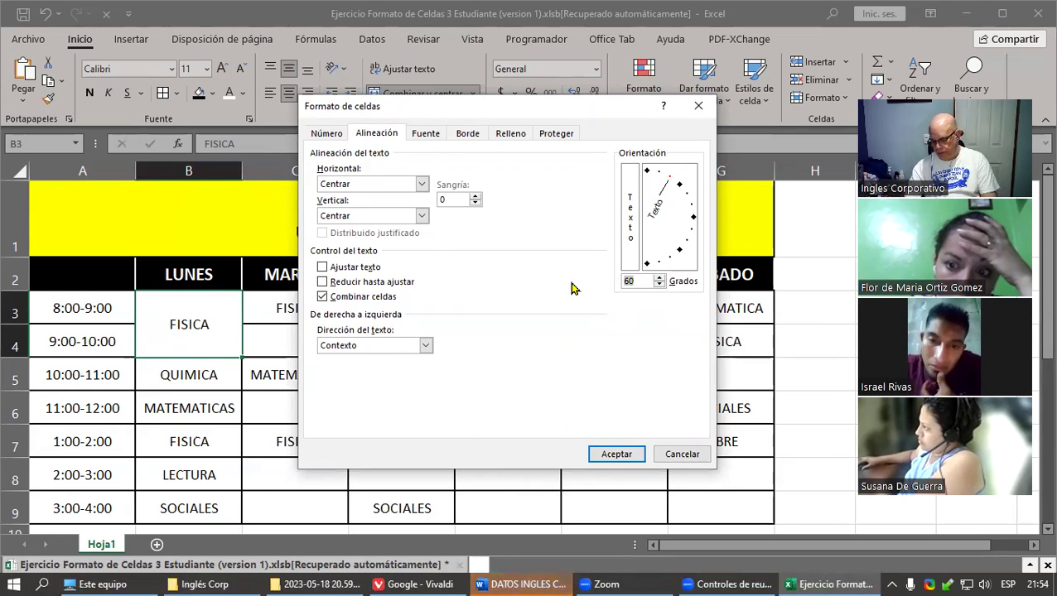
pyautogui.write('0')
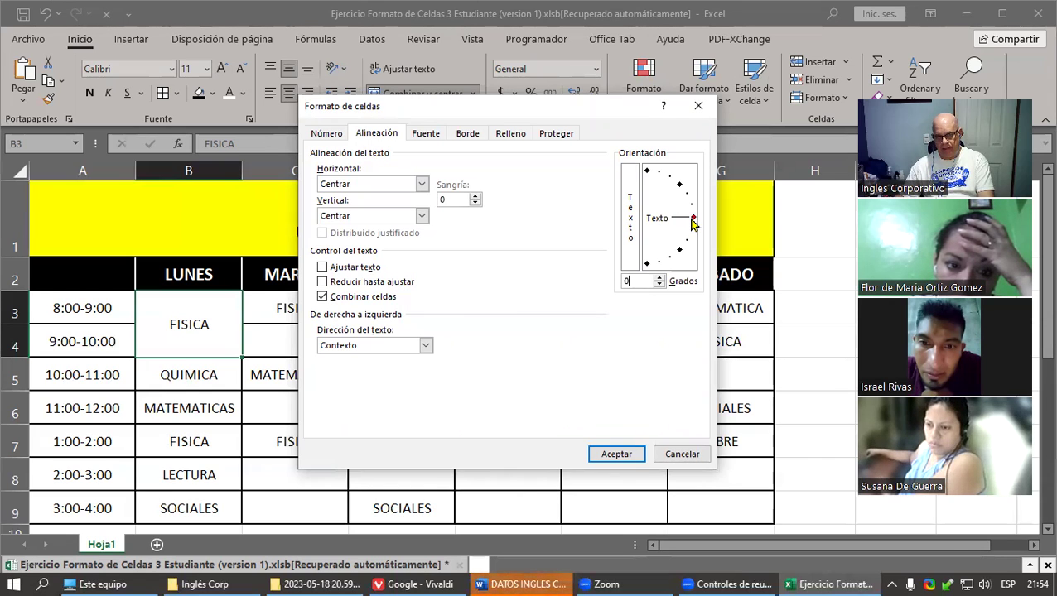
pyautogui.moveTo(693, 224); pyautogui.dragTo(671, 192)
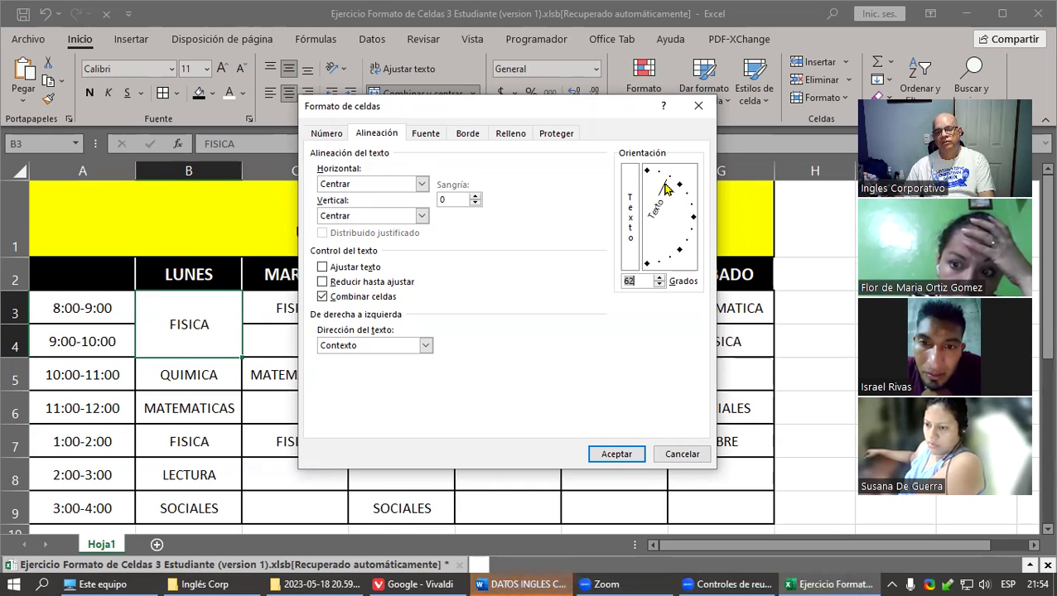
pyautogui.moveTo(667, 189); pyautogui.dragTo(671, 191)
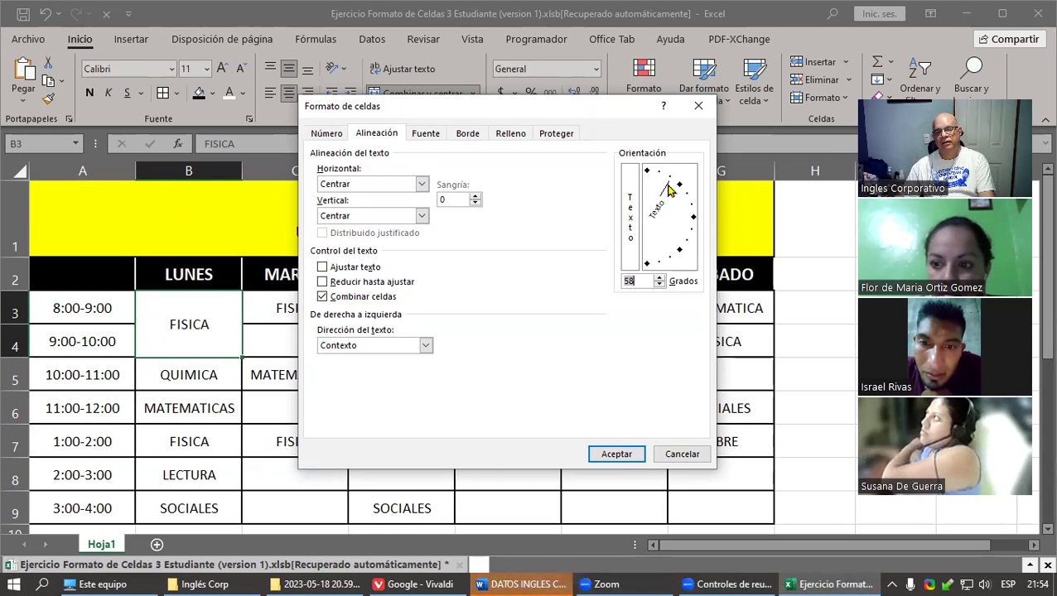
pyautogui.moveTo(671, 192); pyautogui.dragTo(665, 187)
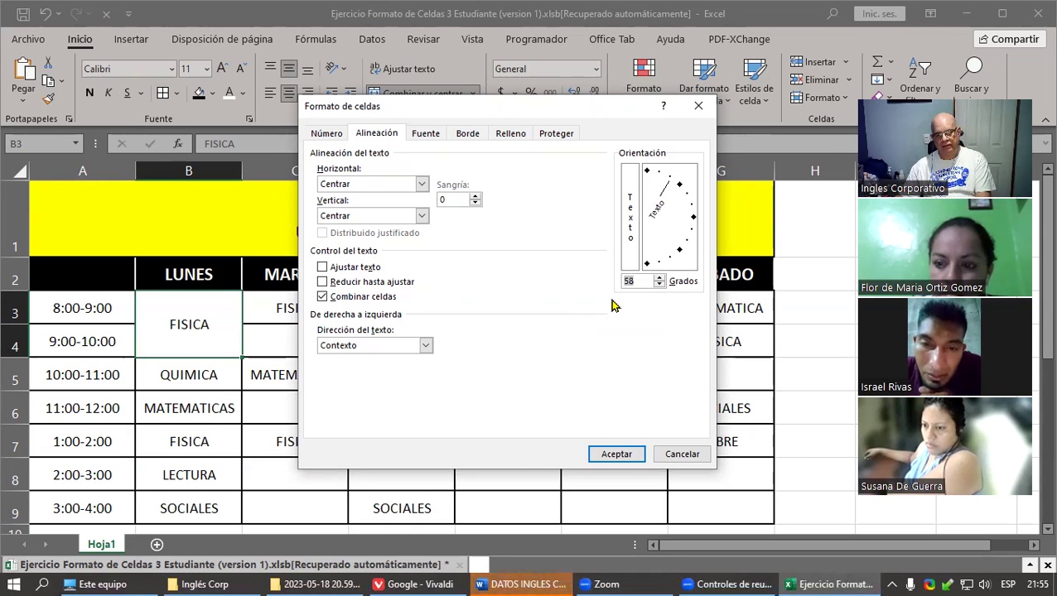
pyautogui.write('60')
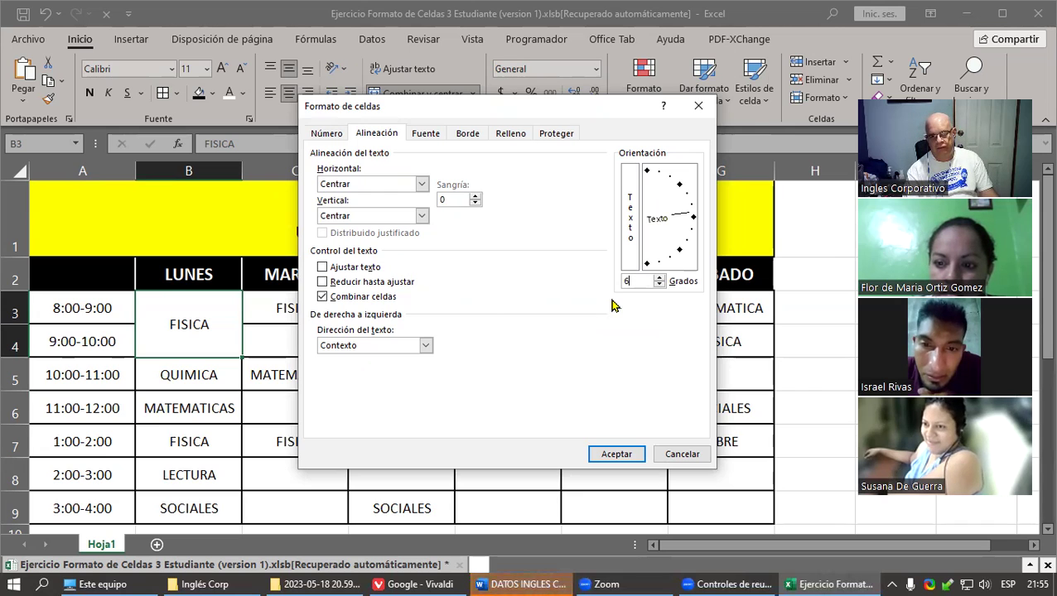
pyautogui.press('Tab')
pyautogui.press('Return')
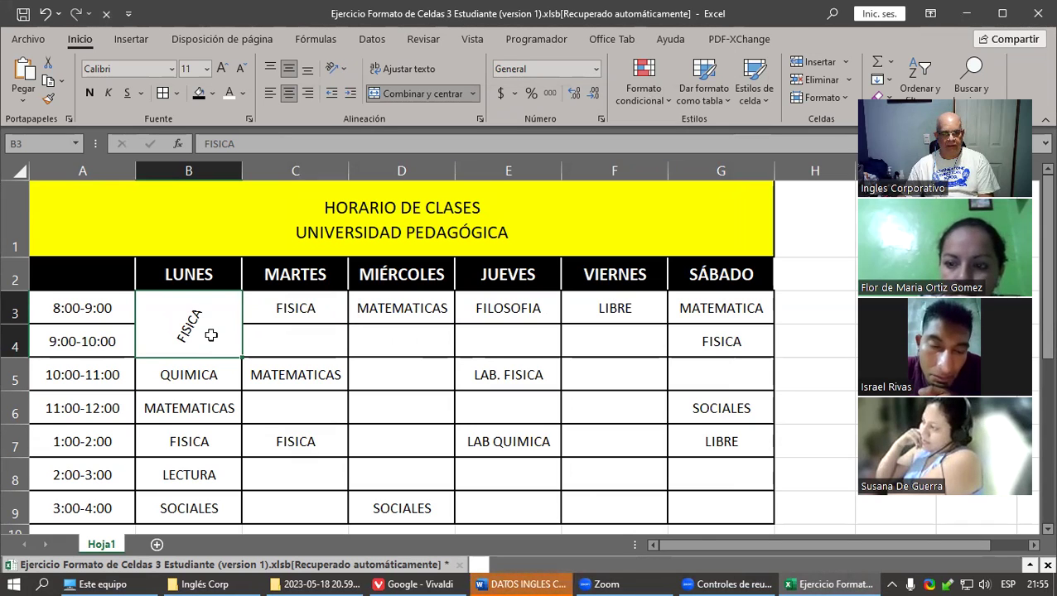
pyautogui.scroll(-4, 211, 335)
pyautogui.scroll(-1, 208, 331)
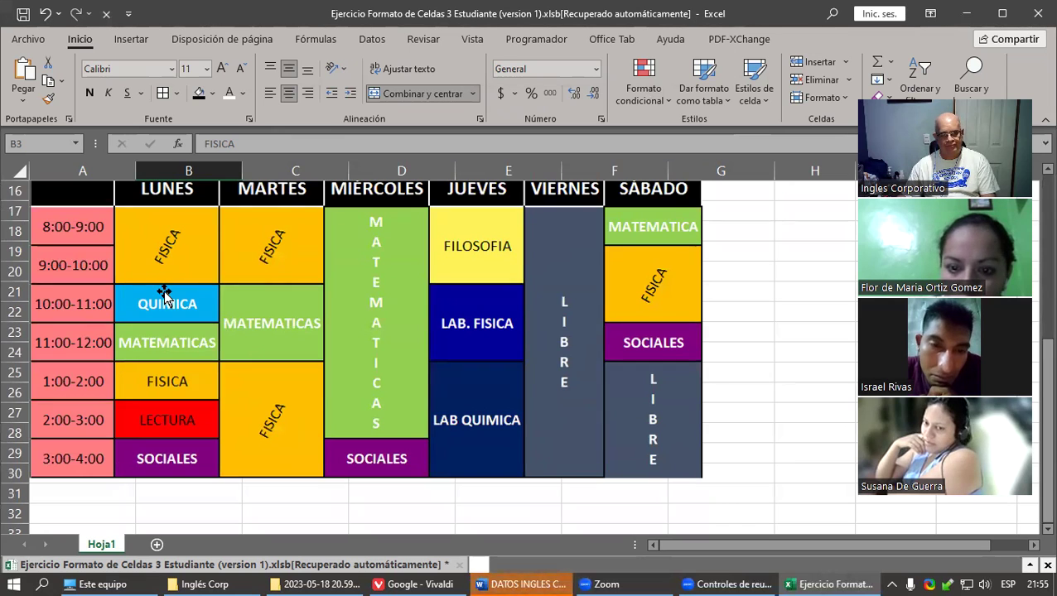
pyautogui.scroll(5, 162, 295)
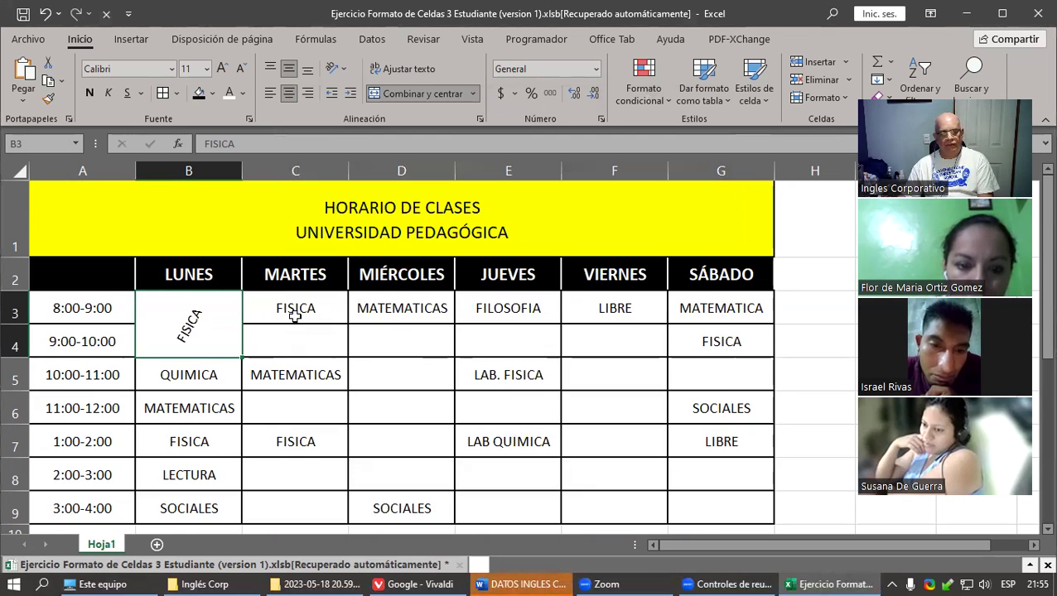
pyautogui.scroll(-3, 295, 315)
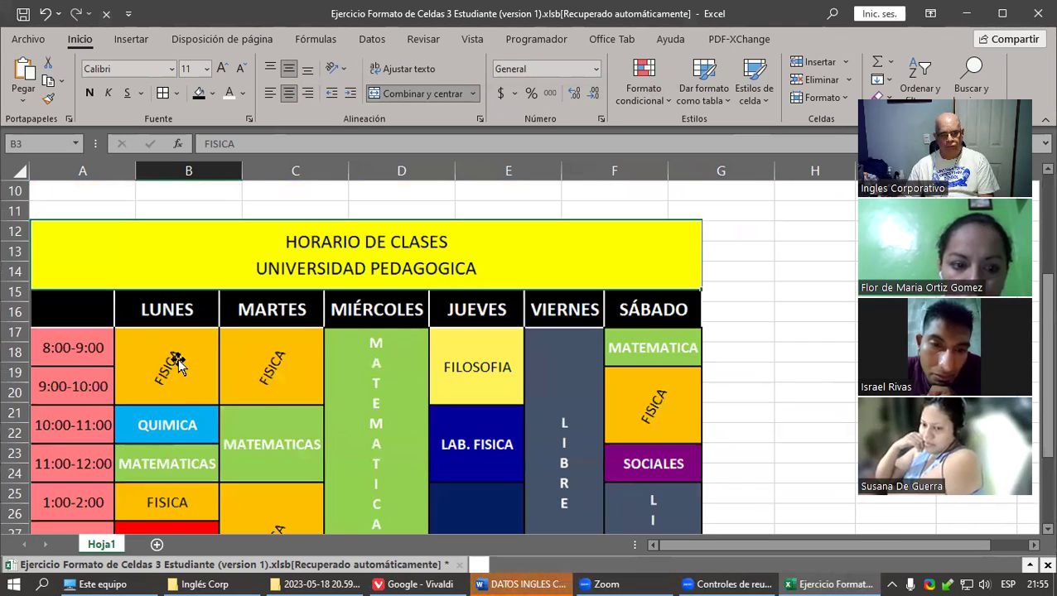
pyautogui.scroll(3, 183, 395)
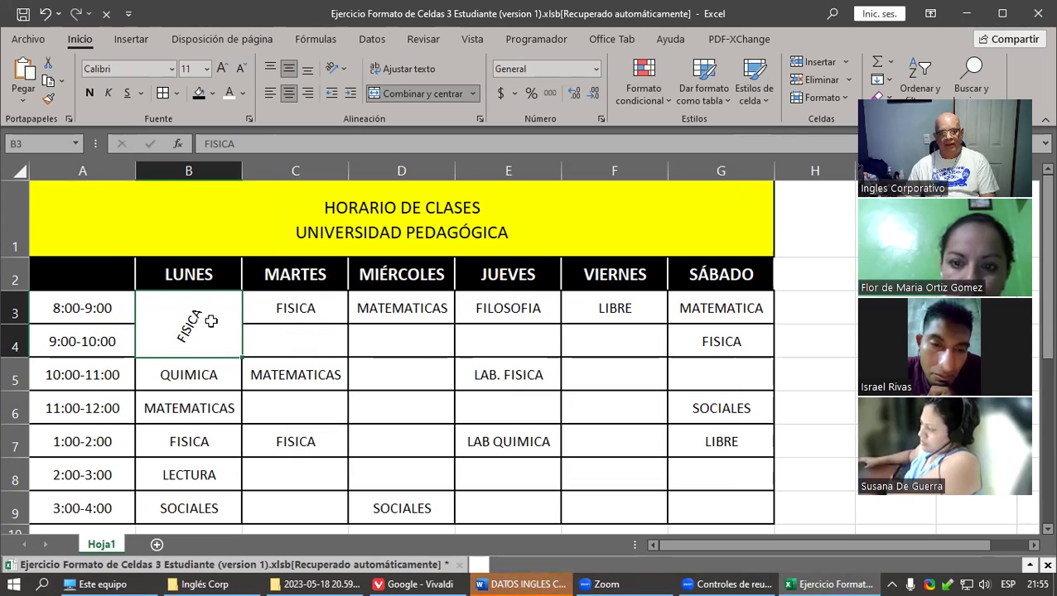
# - Give merged cell B3:B4 an orange fill from the Standard Colors
pyautogui.click(213, 93)
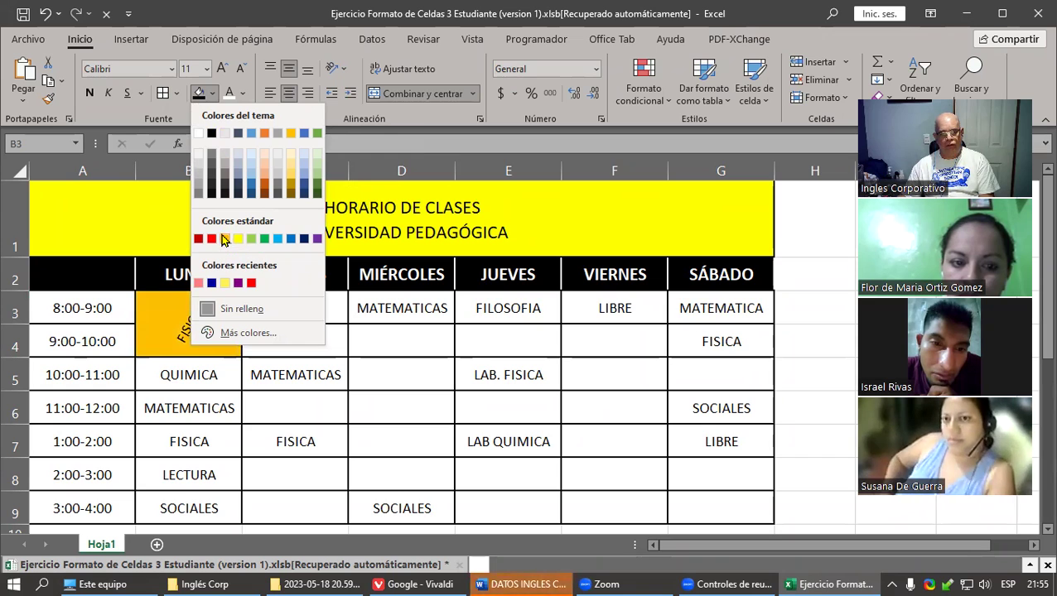
pyautogui.click(223, 241)
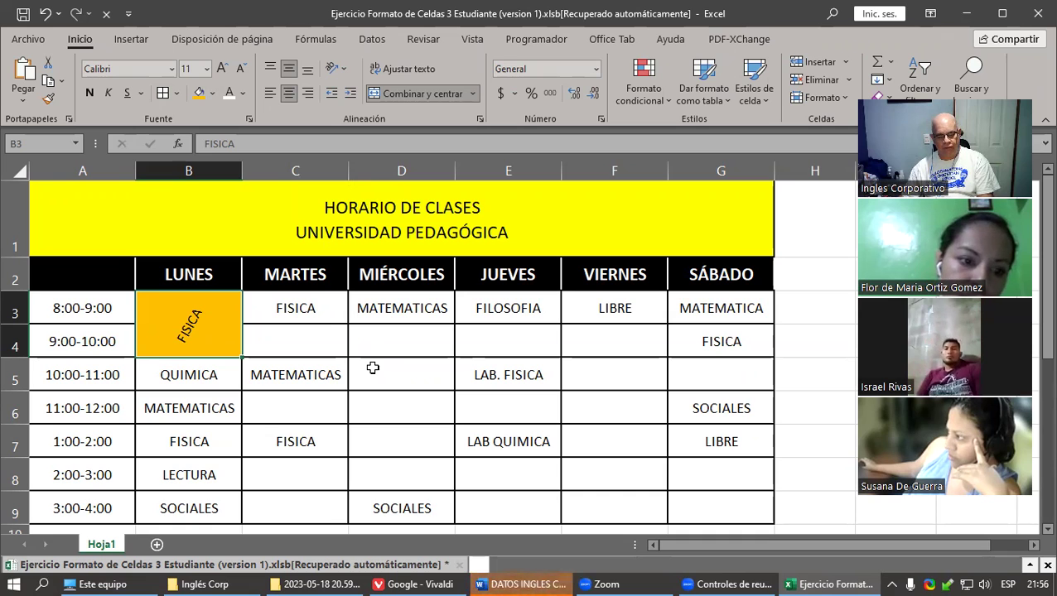
pyautogui.scroll(-3, 373, 367)
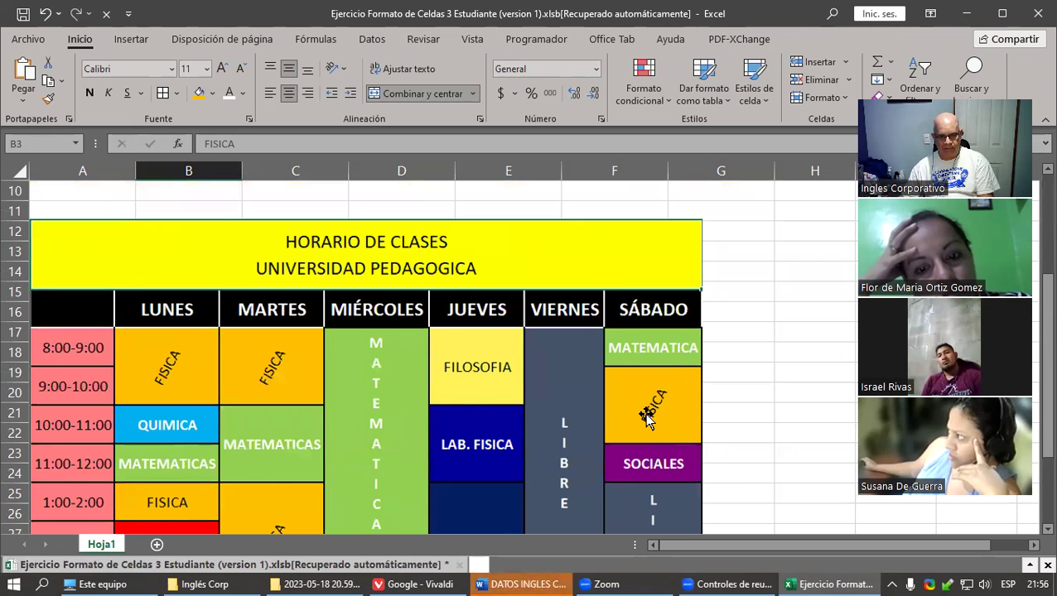
pyautogui.scroll(-2, 646, 418)
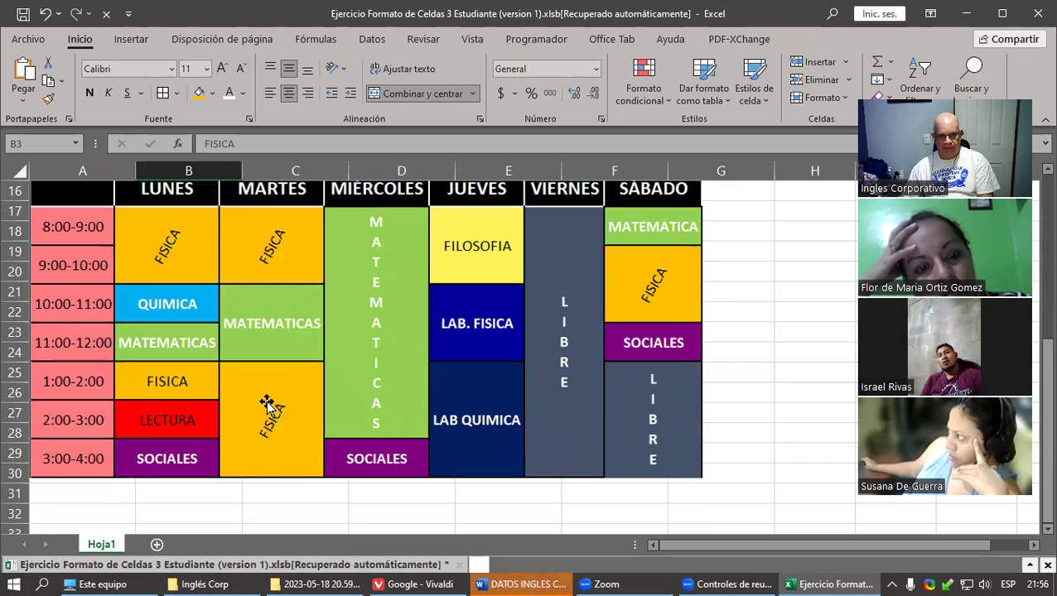
pyautogui.scroll(3, 267, 403)
pyautogui.scroll(1, 253, 370)
pyautogui.scroll(1, 252, 371)
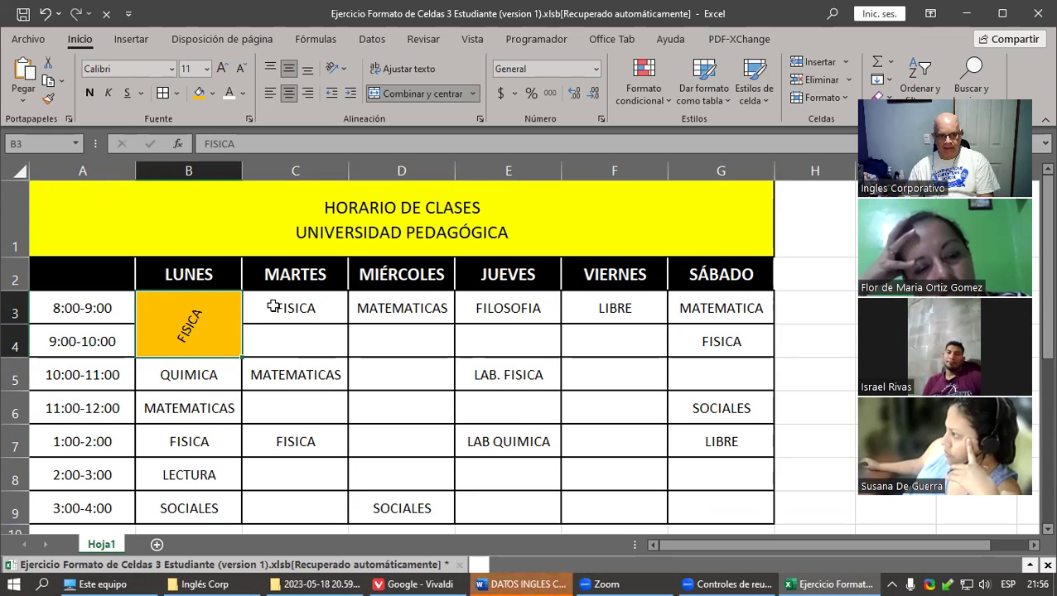
pyautogui.moveTo(273, 305); pyautogui.dragTo(273, 343)
pyautogui.moveTo(702, 352); pyautogui.dragTo(710, 385)
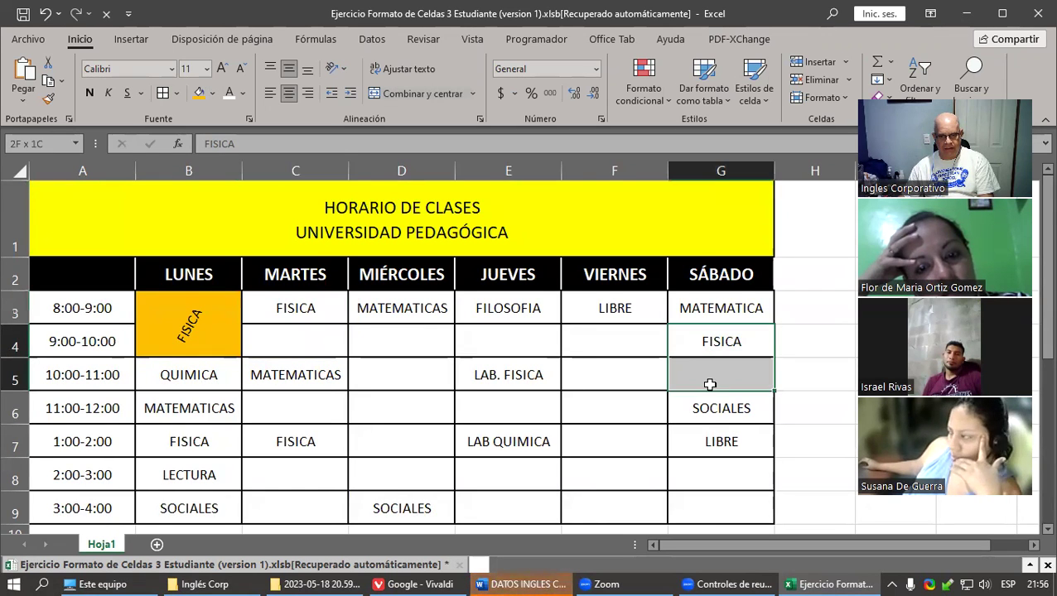
pyautogui.moveTo(319, 444); pyautogui.dragTo(304, 518)
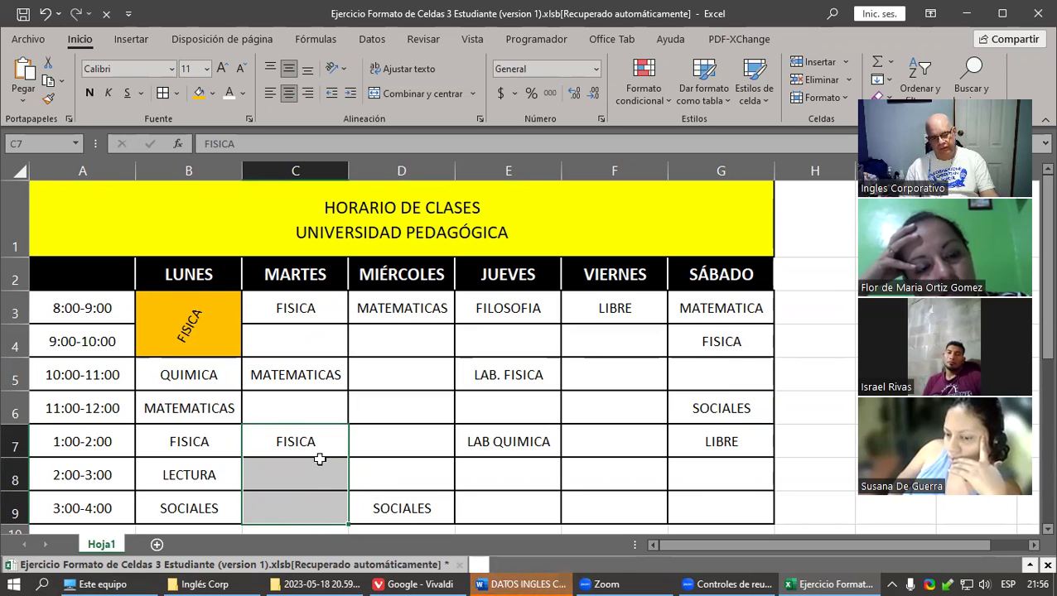
pyautogui.click(197, 333)
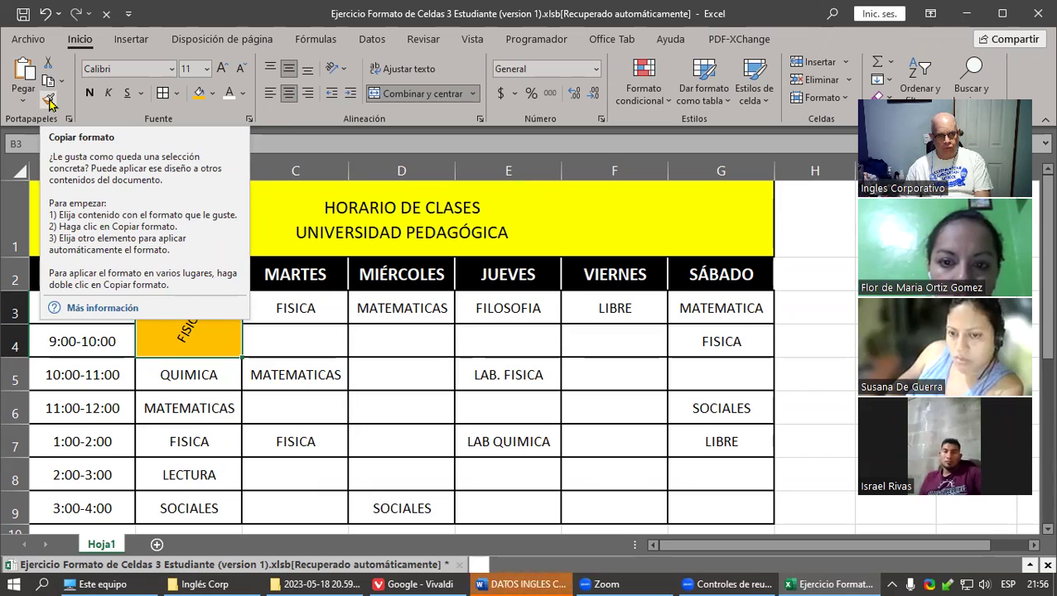
# - Use Copiar formato to paint B3:B4's merged orange angled format onto C3:C4
pyautogui.click(49, 99)
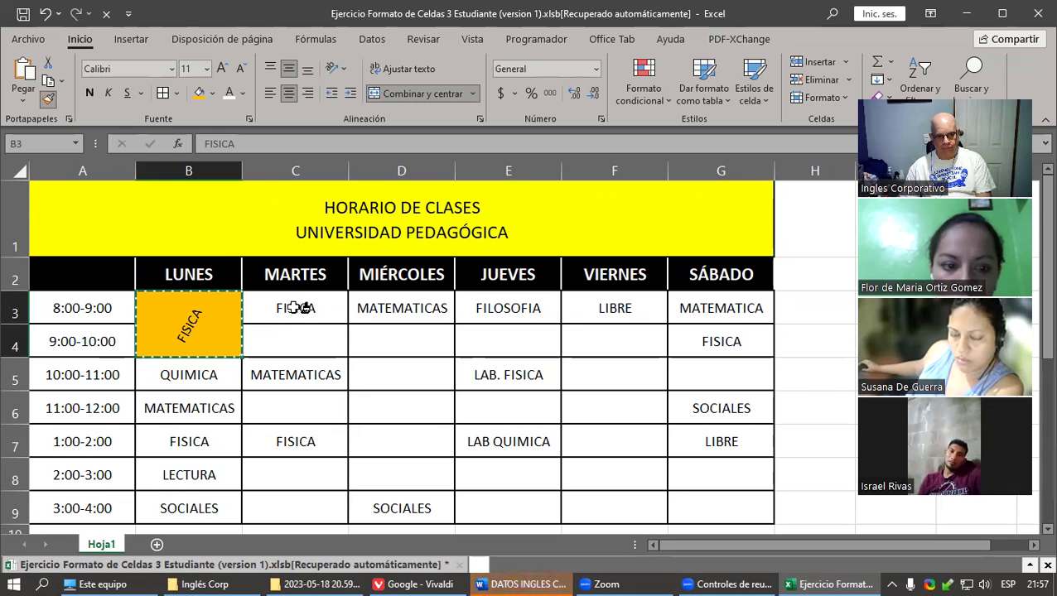
pyautogui.moveTo(294, 308); pyautogui.dragTo(294, 342)
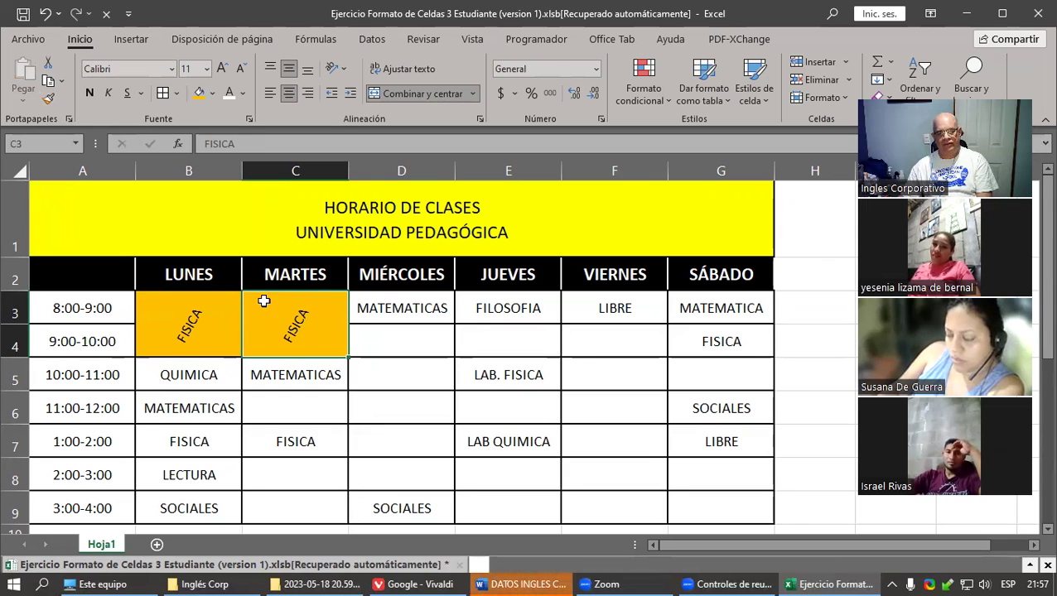
pyautogui.click(187, 312)
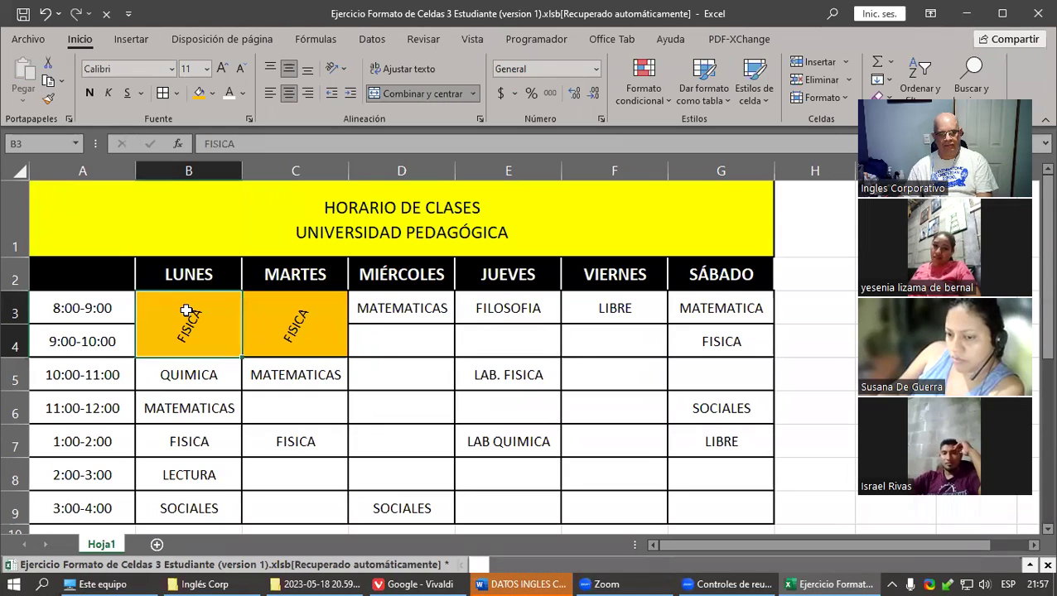
pyautogui.click(48, 101)
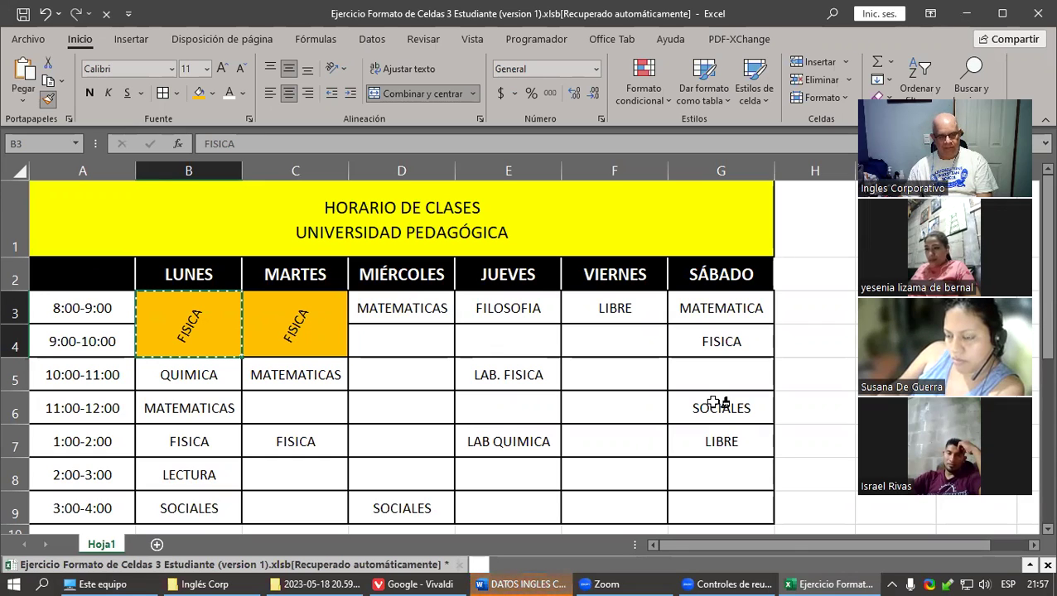
pyautogui.press('Escape')
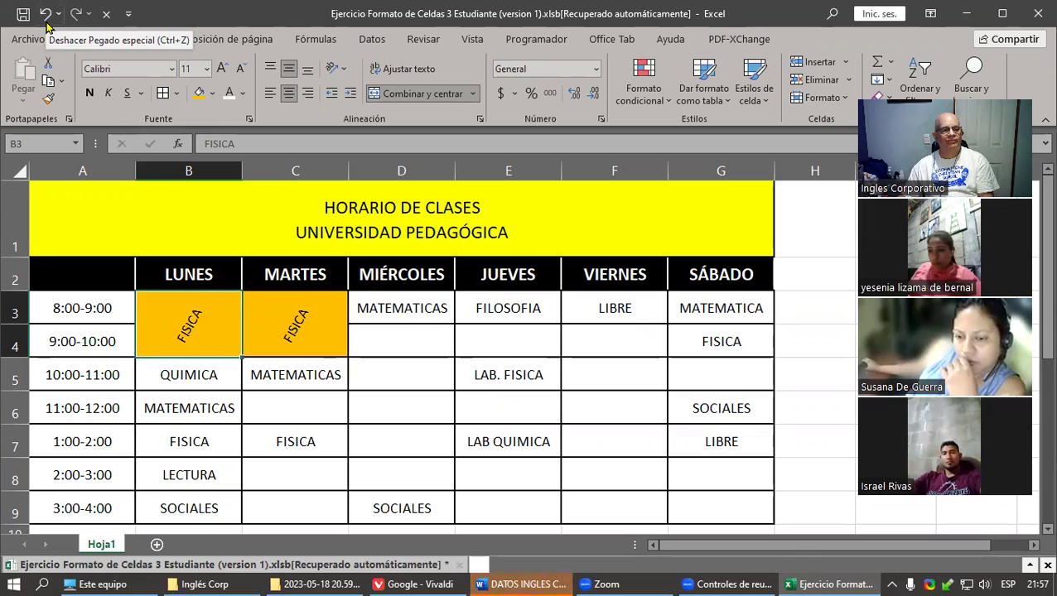
# - Undo the format pasted onto C3 and clear any pending format copy
pyautogui.click(46, 23)
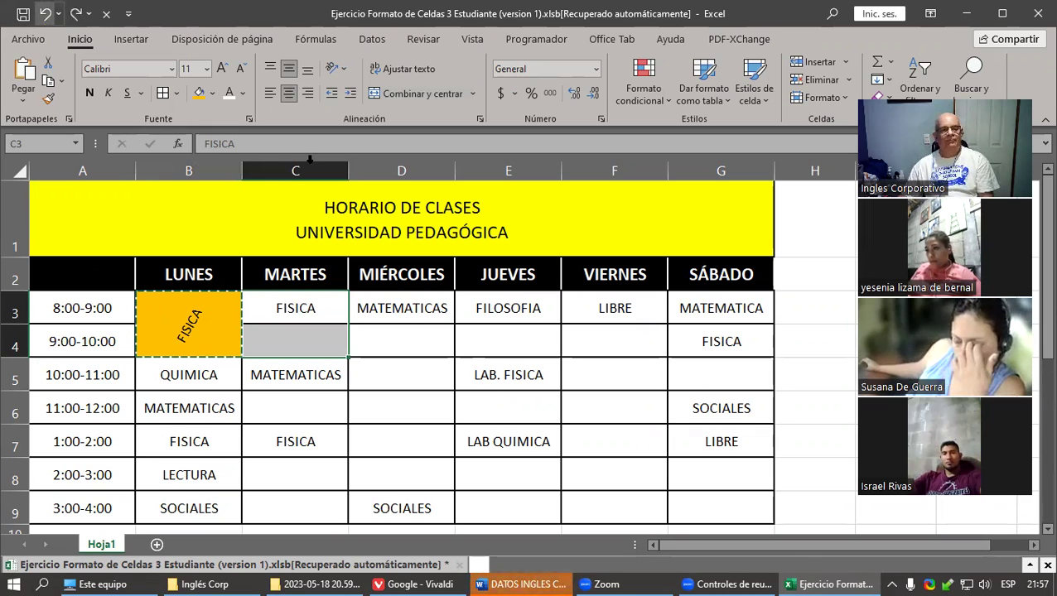
pyautogui.press('Escape')
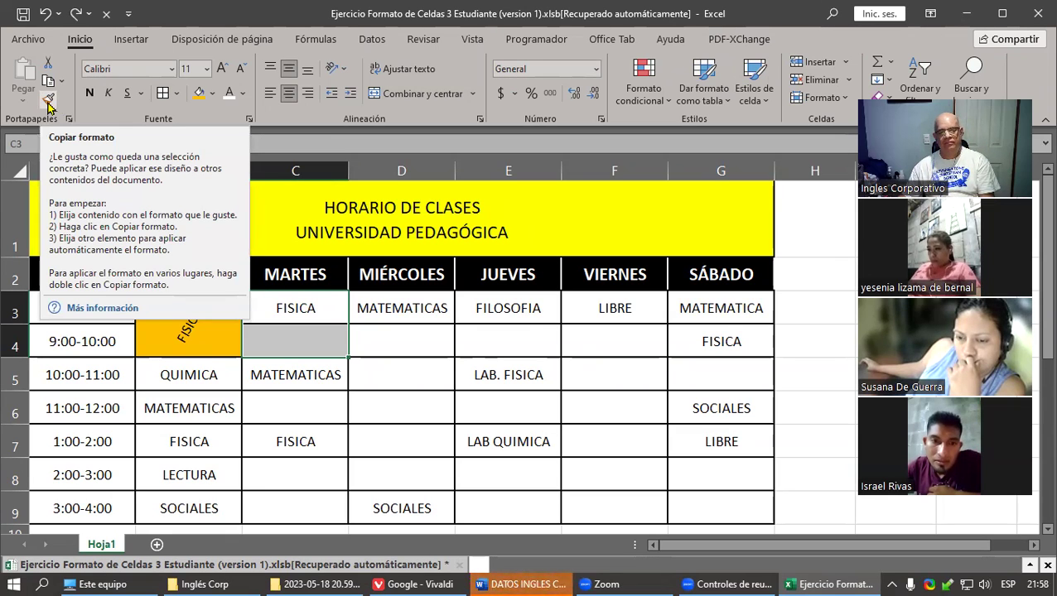
pyautogui.click(48, 104)
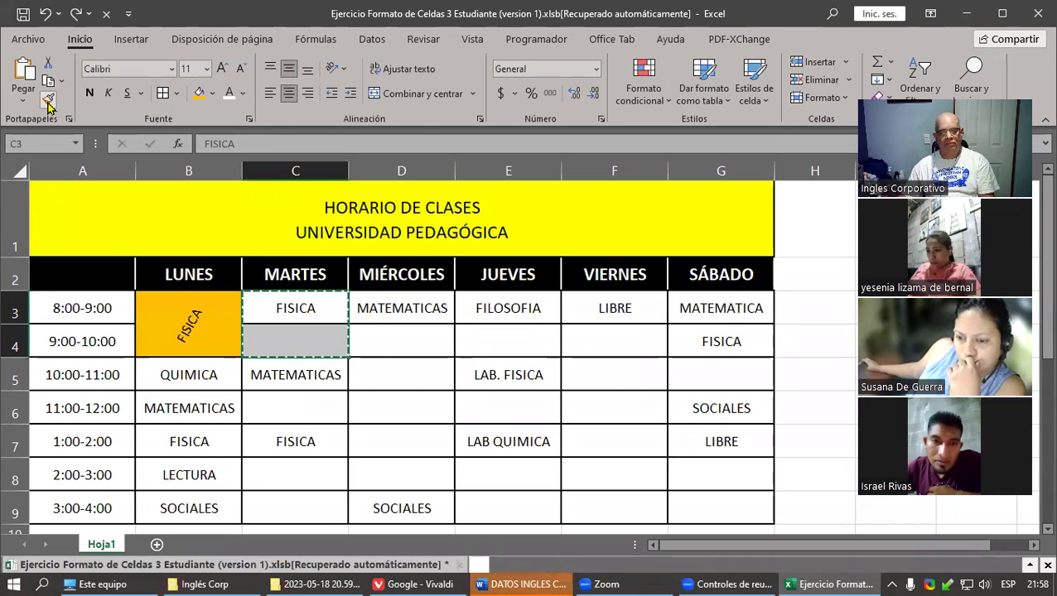
pyautogui.click(48, 104)
# - Paint B3's merged orange angled format onto C3:C4 and Saturday's G4:G5
pyautogui.click(203, 310)
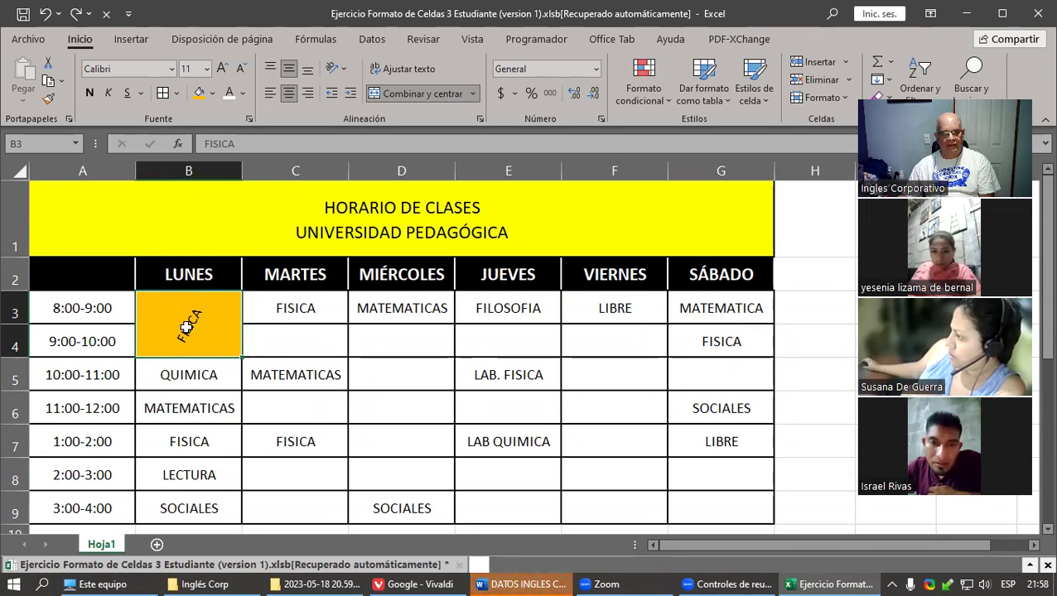
pyautogui.click(45, 100)
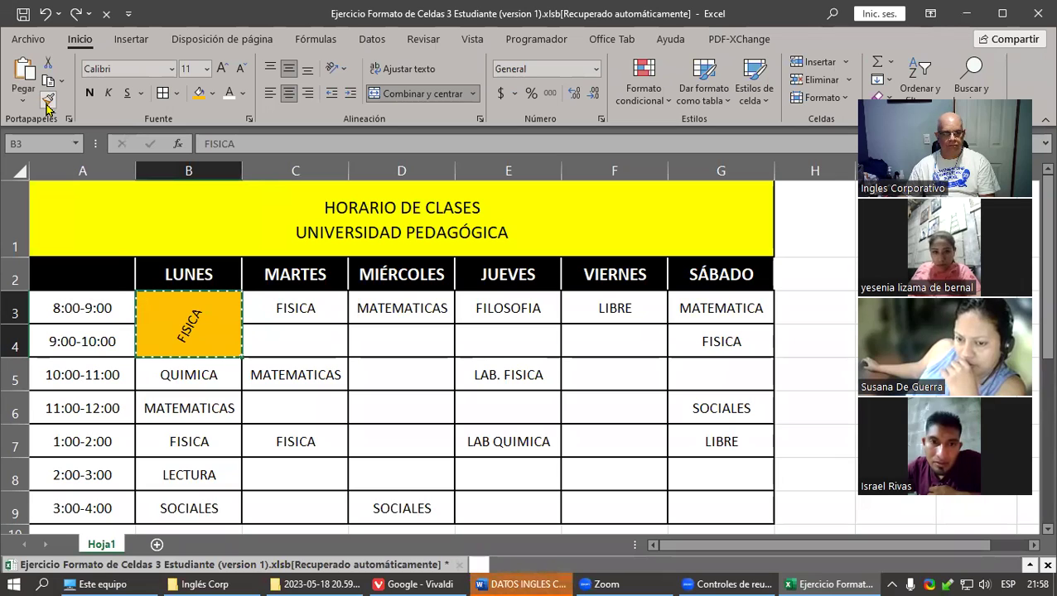
pyautogui.moveTo(296, 308); pyautogui.dragTo(294, 336)
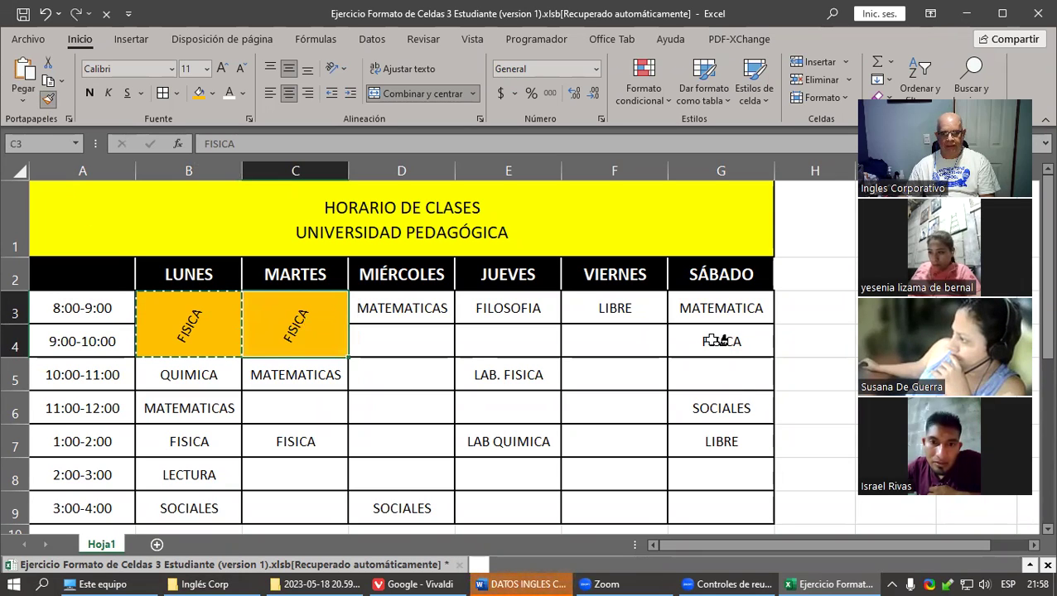
pyautogui.moveTo(714, 340); pyautogui.dragTo(722, 376)
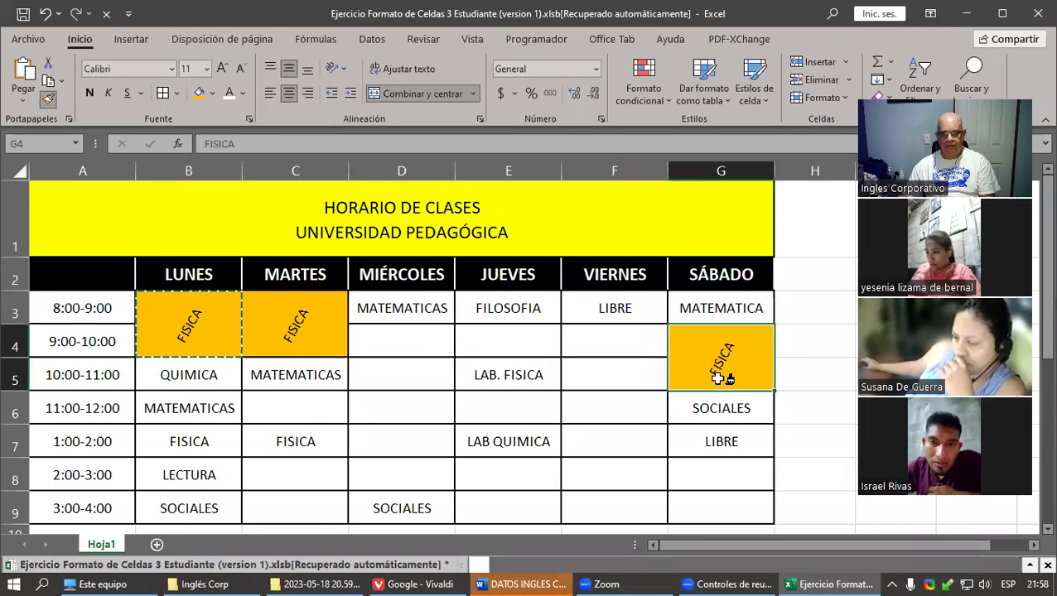
pyautogui.scroll(-2, 718, 379)
pyautogui.scroll(1, 698, 361)
pyautogui.moveTo(295, 298); pyautogui.dragTo(303, 373)
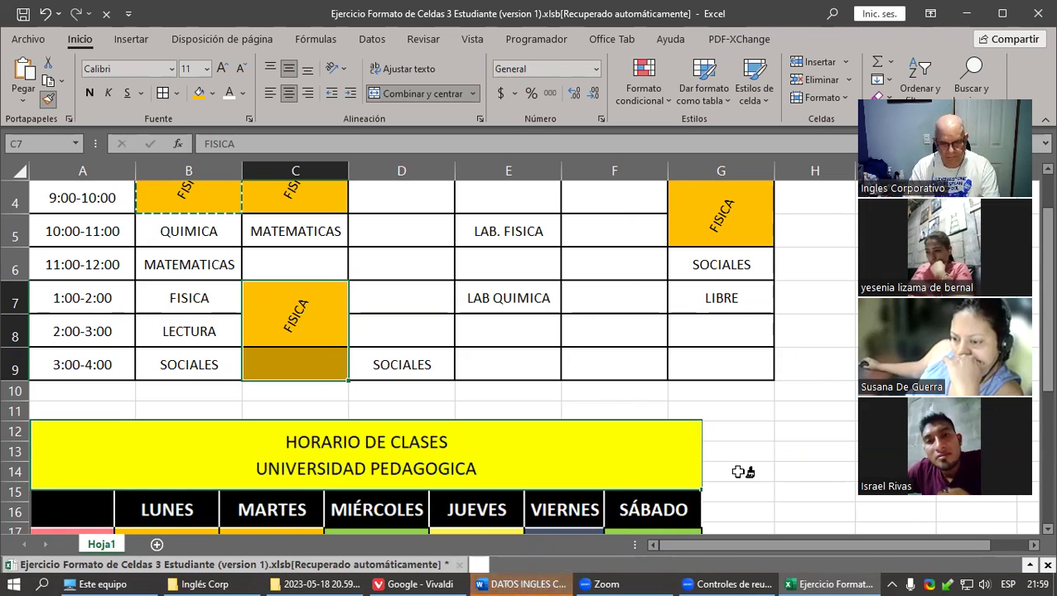
pyautogui.press('Escape')
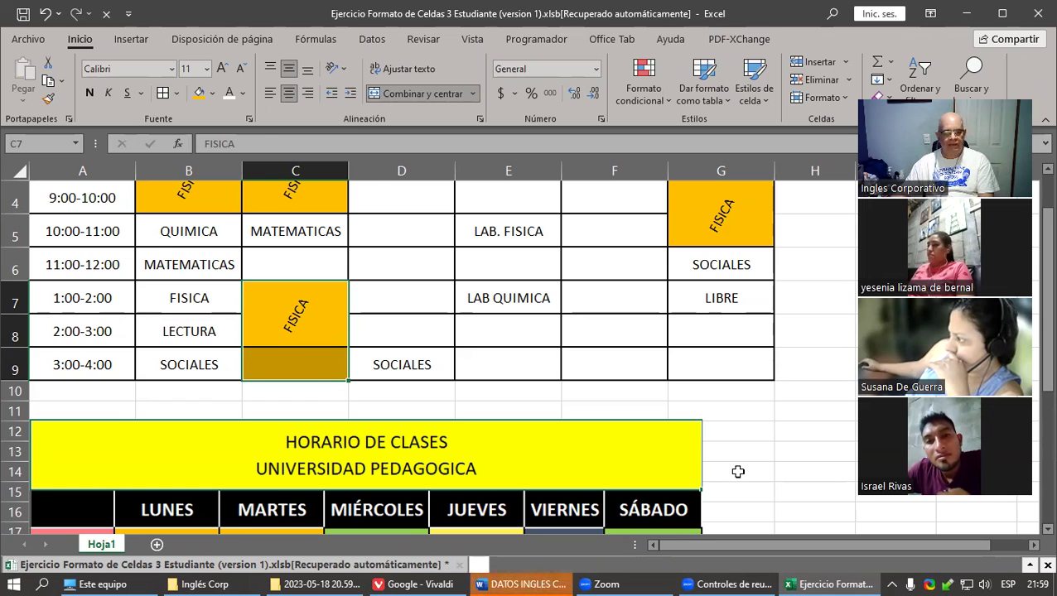
pyautogui.moveTo(468, 300); pyautogui.dragTo(448, 300)
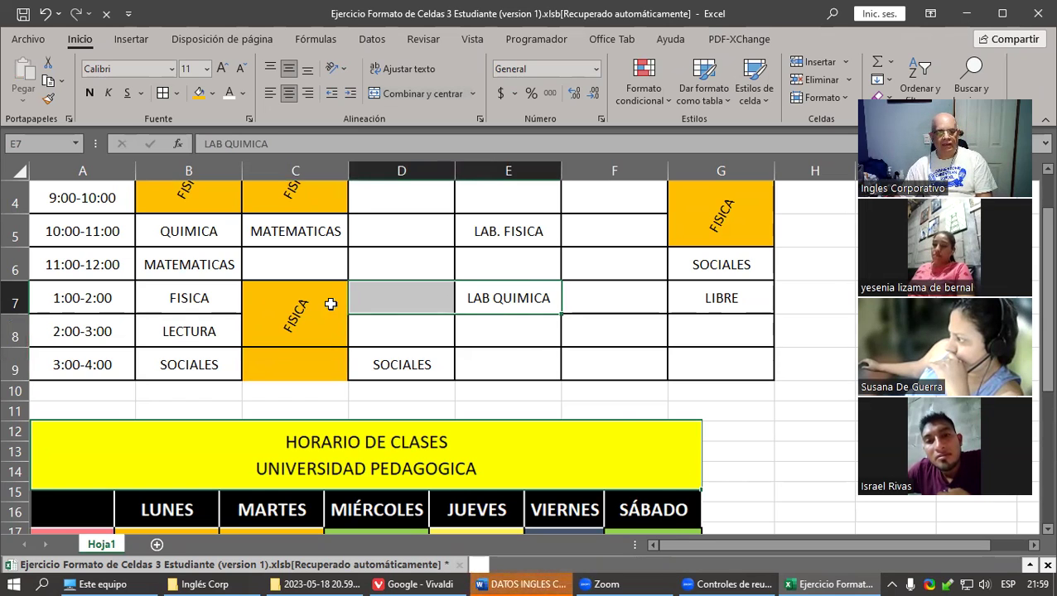
pyautogui.moveTo(316, 313); pyautogui.dragTo(298, 363)
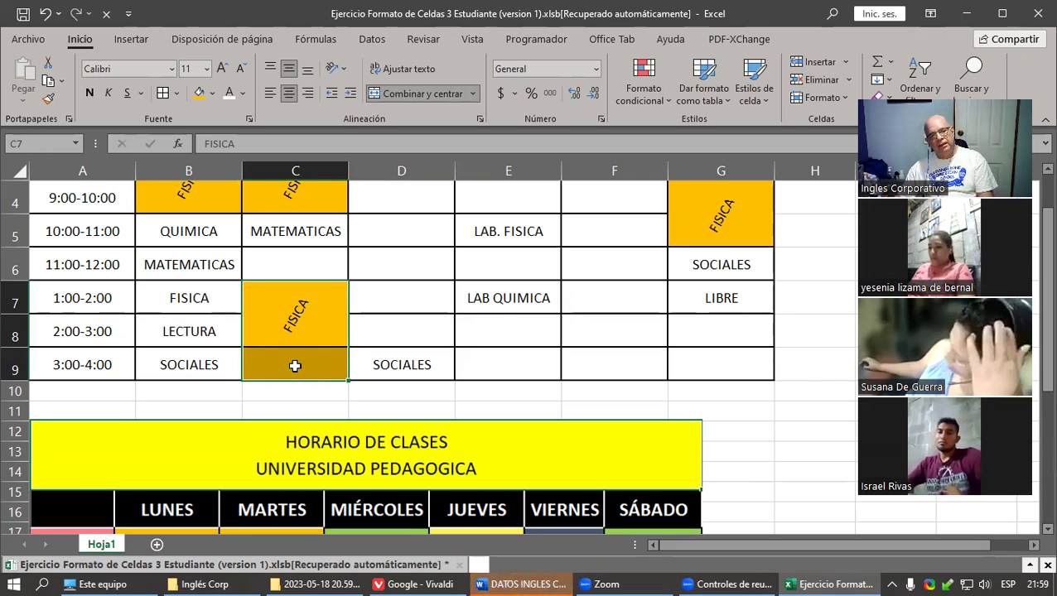
pyautogui.moveTo(319, 304); pyautogui.dragTo(312, 377)
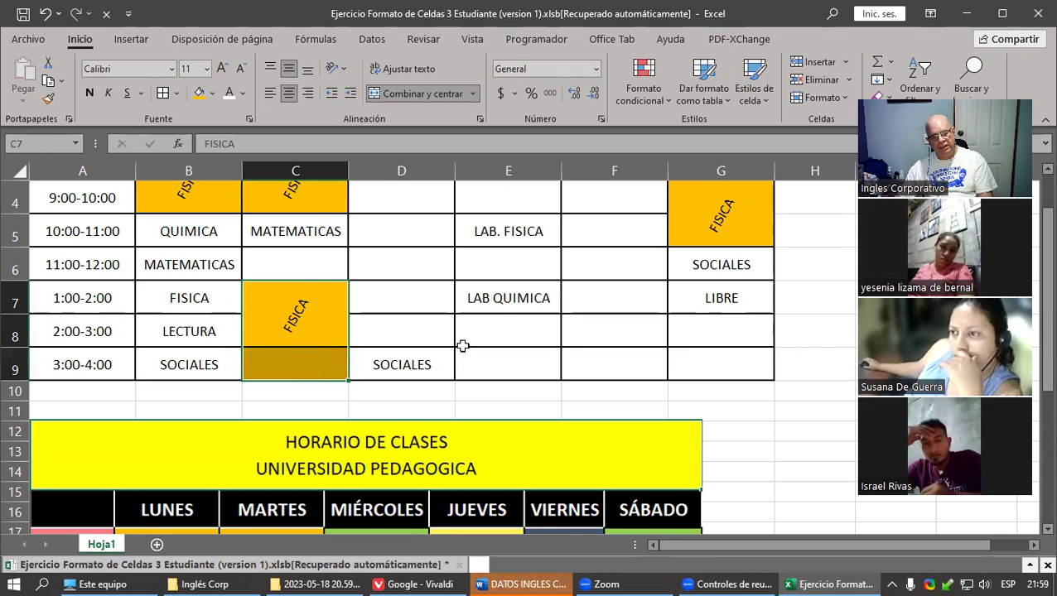
pyautogui.scroll(-3, 462, 345)
pyautogui.scroll(-1, 462, 346)
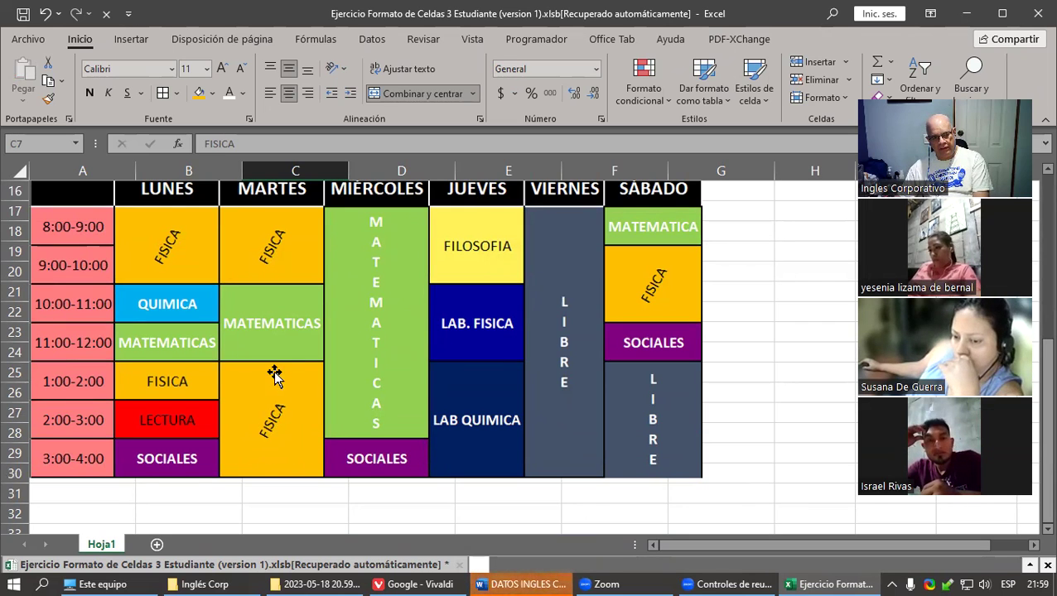
pyautogui.scroll(3, 330, 437)
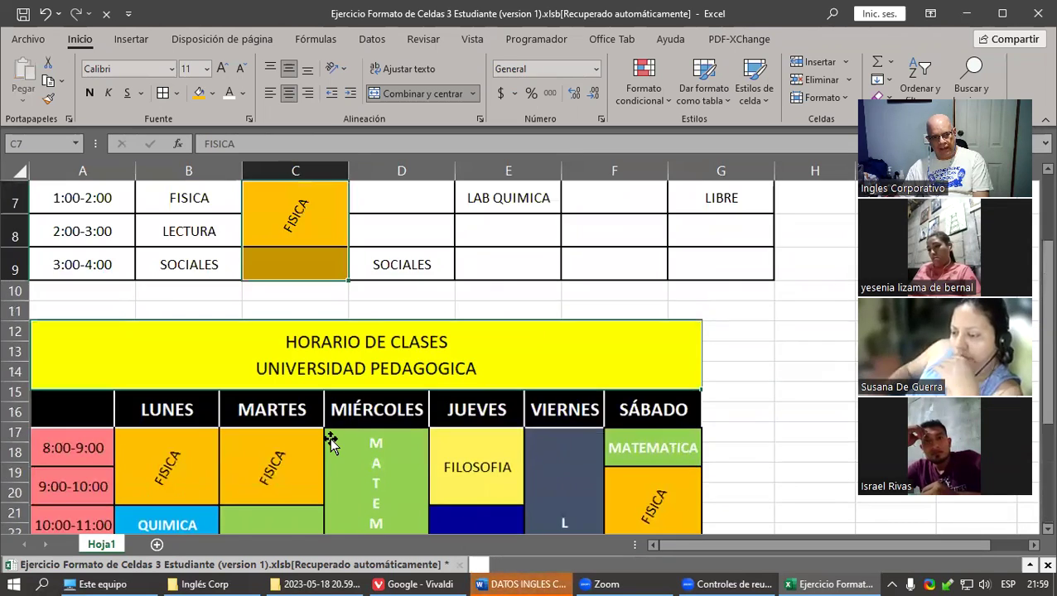
pyautogui.scroll(2, 330, 437)
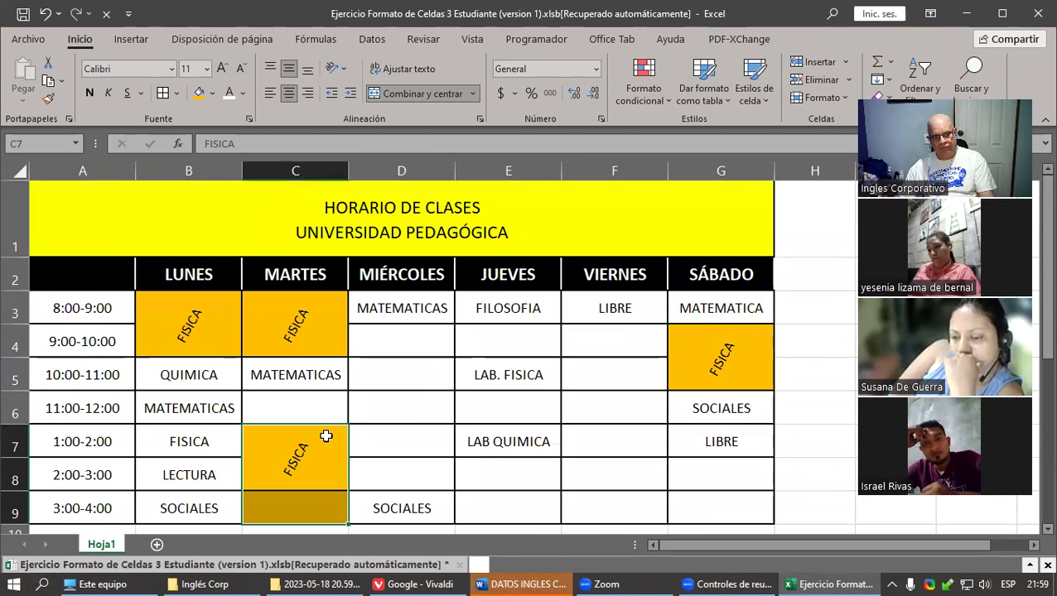
# - Unmerge, then re-merge C7:C9 with Combinar y centrar for Tuesday's afternoon FISICA
pyautogui.scroll(-1, 330, 441)
pyautogui.scroll(1, 261, 296)
pyautogui.click(217, 322)
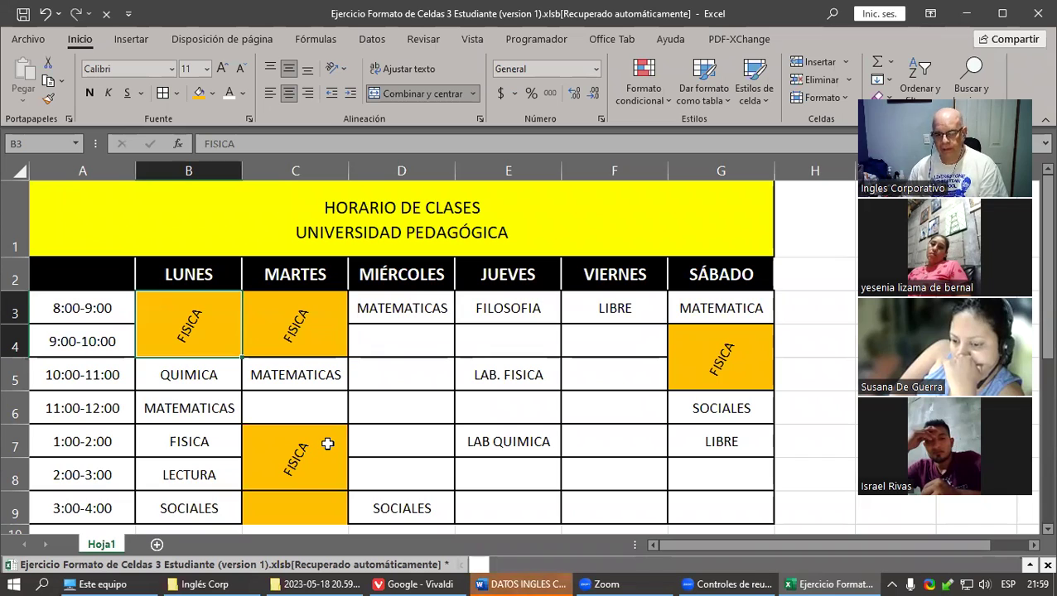
pyautogui.moveTo(323, 444)
pyautogui.mouseDown()
pyautogui.moveTo(309, 458)
pyautogui.moveTo(312, 504)
pyautogui.mouseUp()
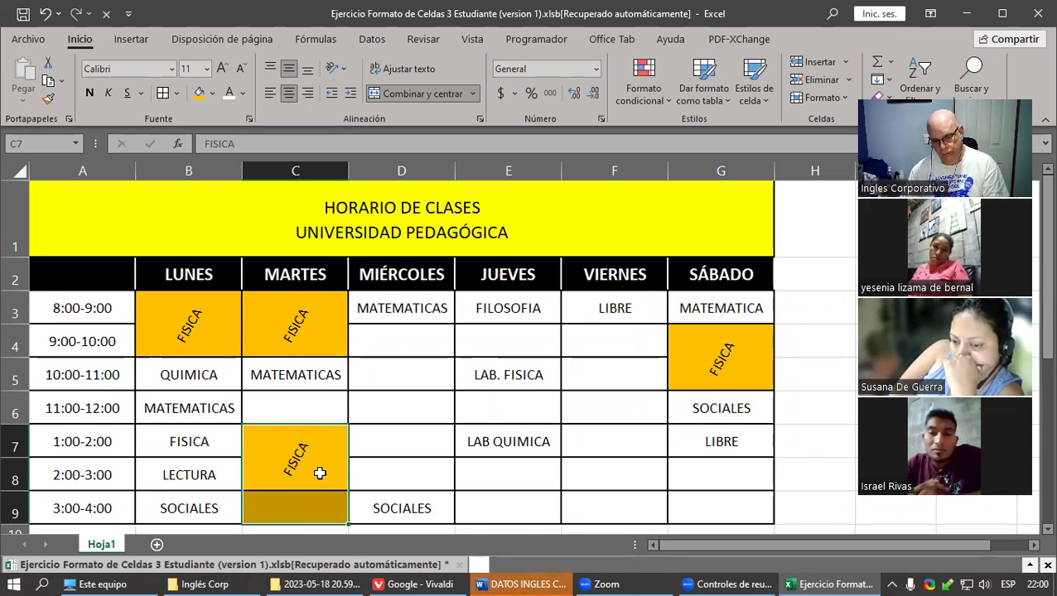
pyautogui.moveTo(316, 445); pyautogui.dragTo(310, 506)
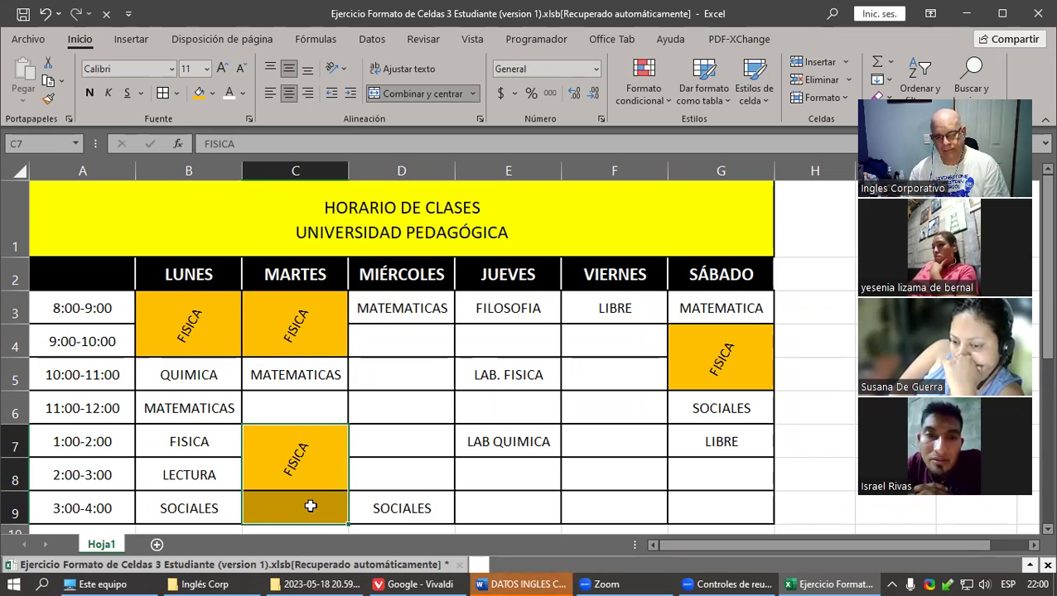
pyautogui.click(422, 97)
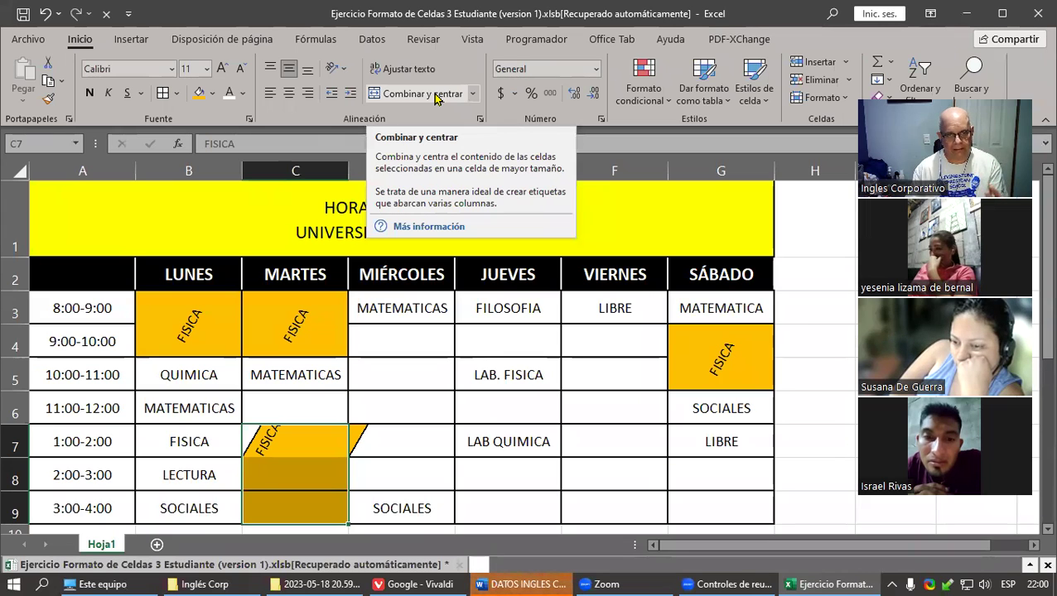
pyautogui.click(436, 98)
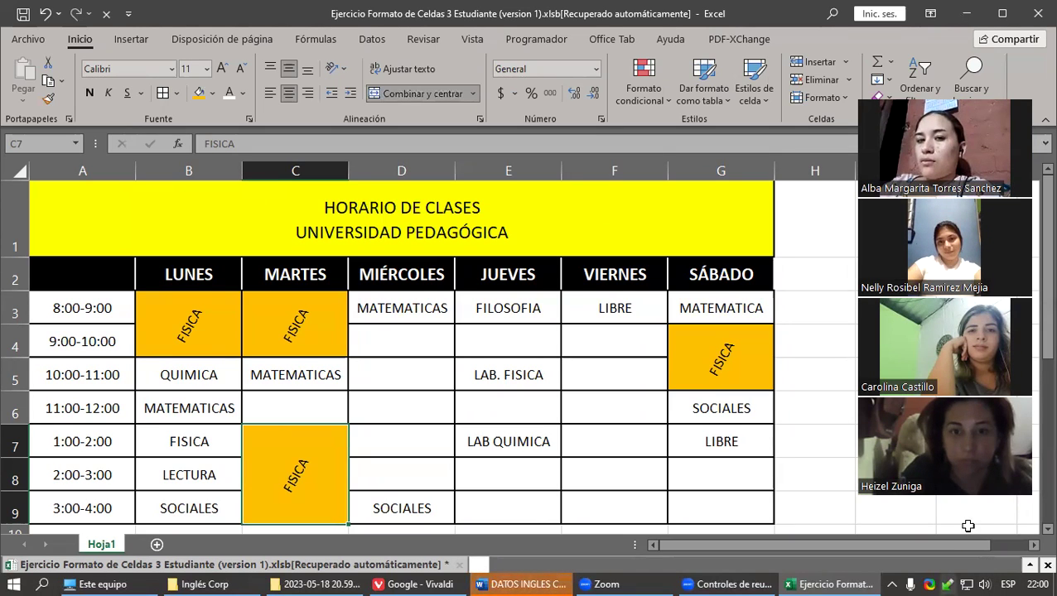
pyautogui.click(948, 584)
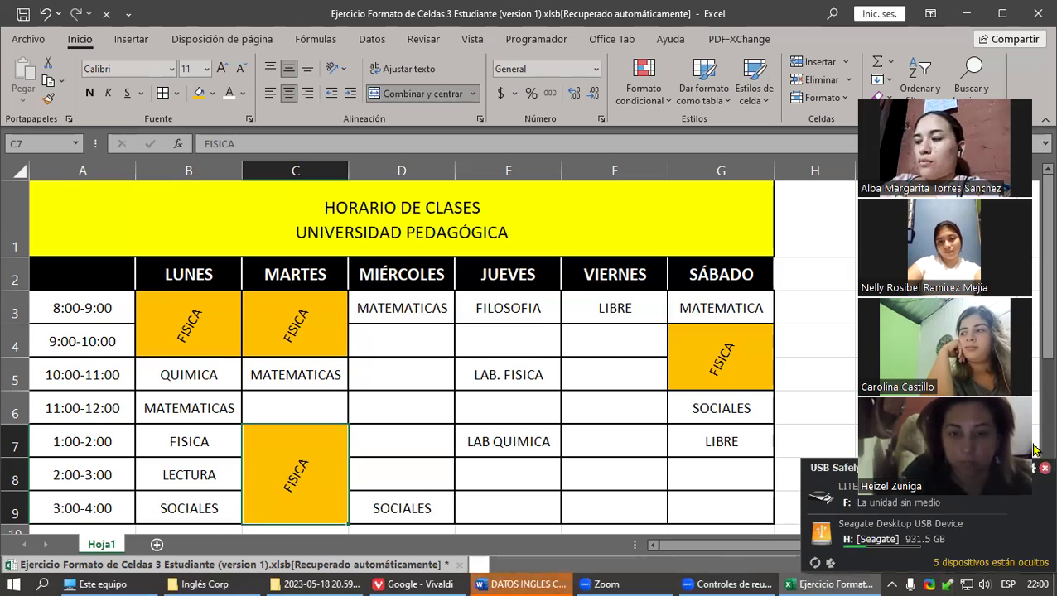
pyautogui.click(820, 306)
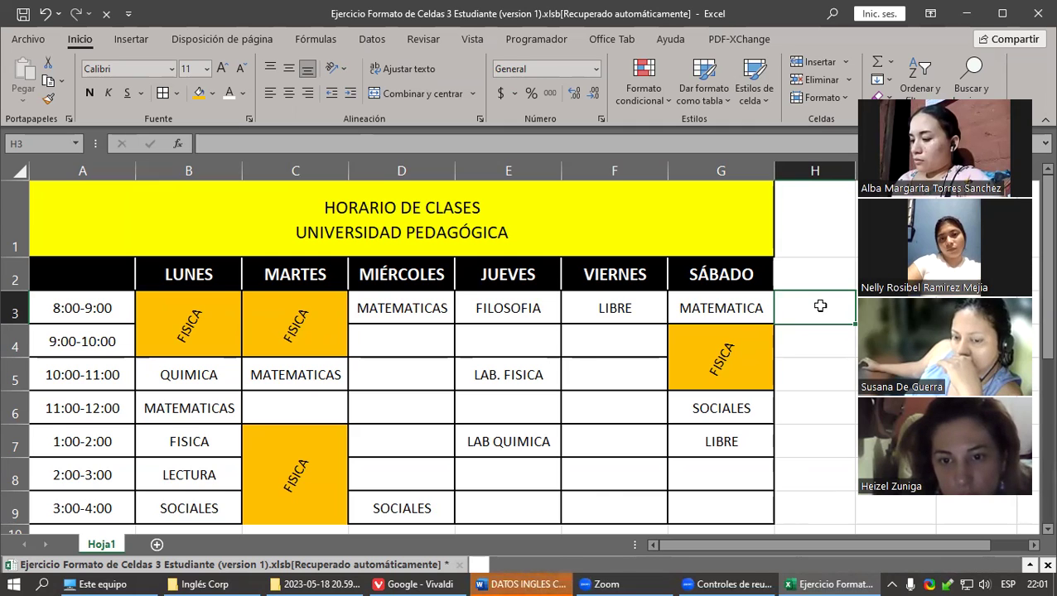
pyautogui.click(285, 445)
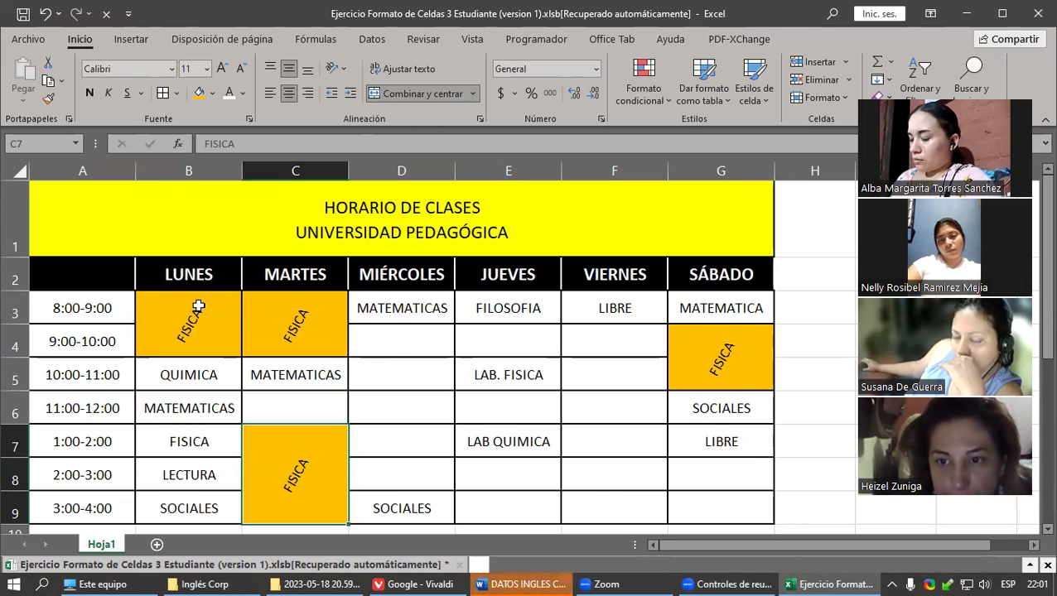
pyautogui.click(198, 307)
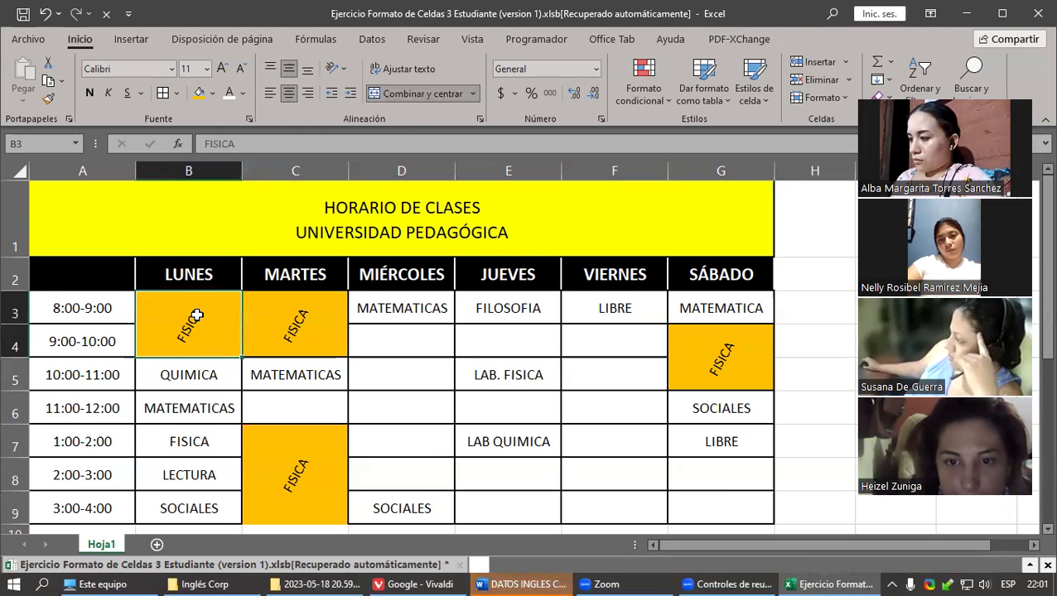
# - Undo the FISICA fills, angles and merges, and clear the copy outline
pyautogui.click(45, 14)
pyautogui.click(45, 14)
pyautogui.click(45, 14)
pyautogui.click(45, 14)
pyautogui.click(45, 15)
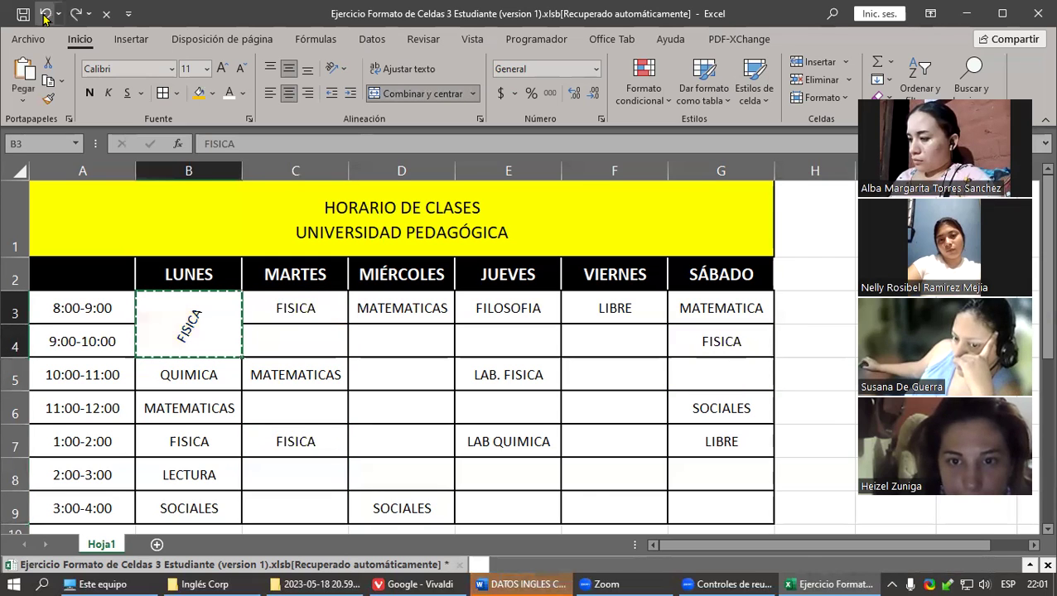
pyautogui.click(46, 15)
pyautogui.click(45, 15)
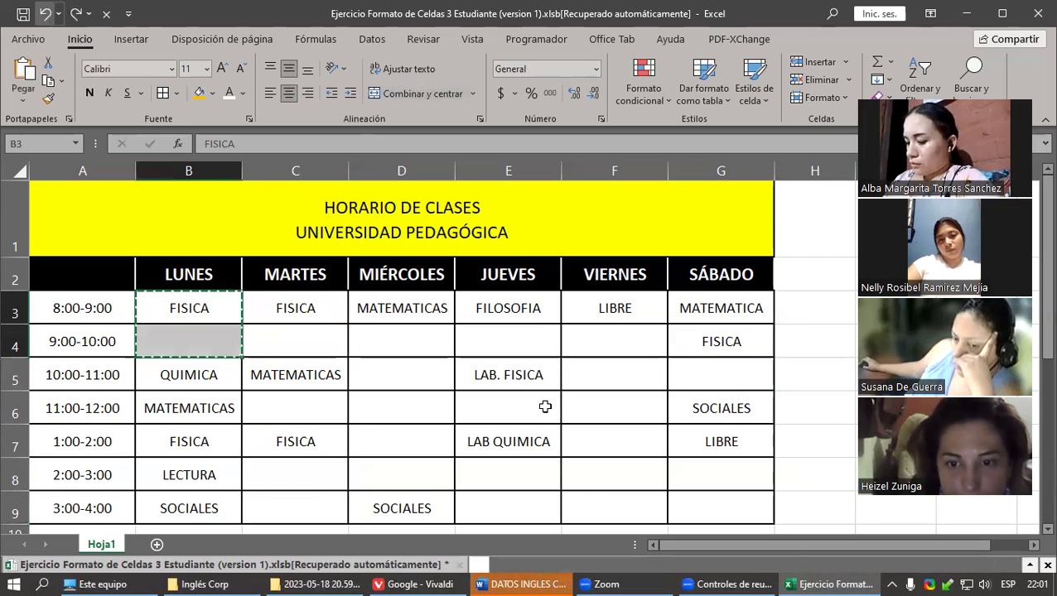
pyautogui.press('Escape')
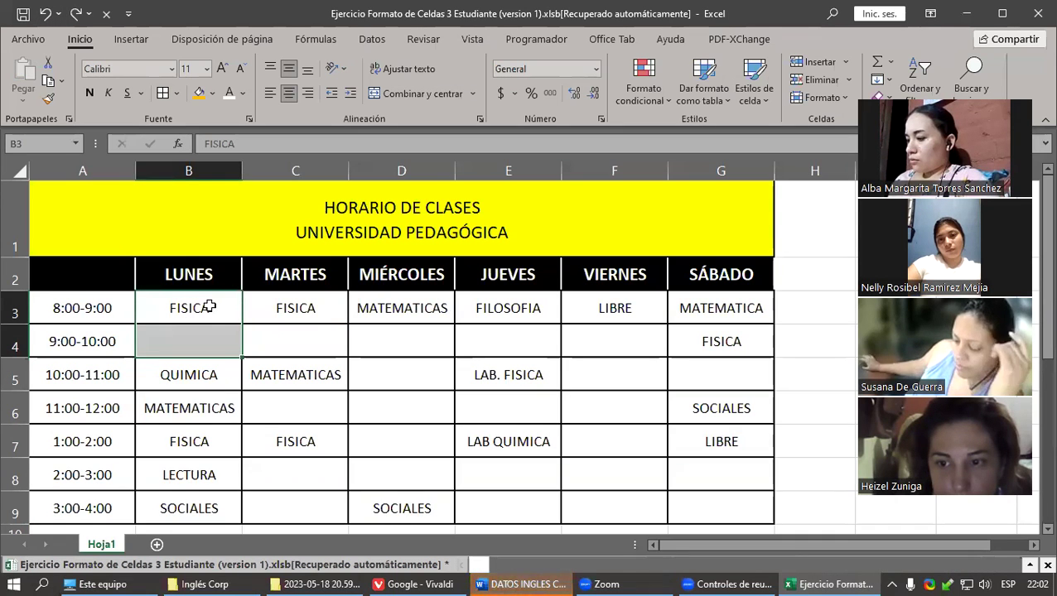
# - Merge B3:B4 again with Monday's FISICA centred
pyautogui.click(207, 308)
pyautogui.moveTo(207, 308); pyautogui.dragTo(212, 340)
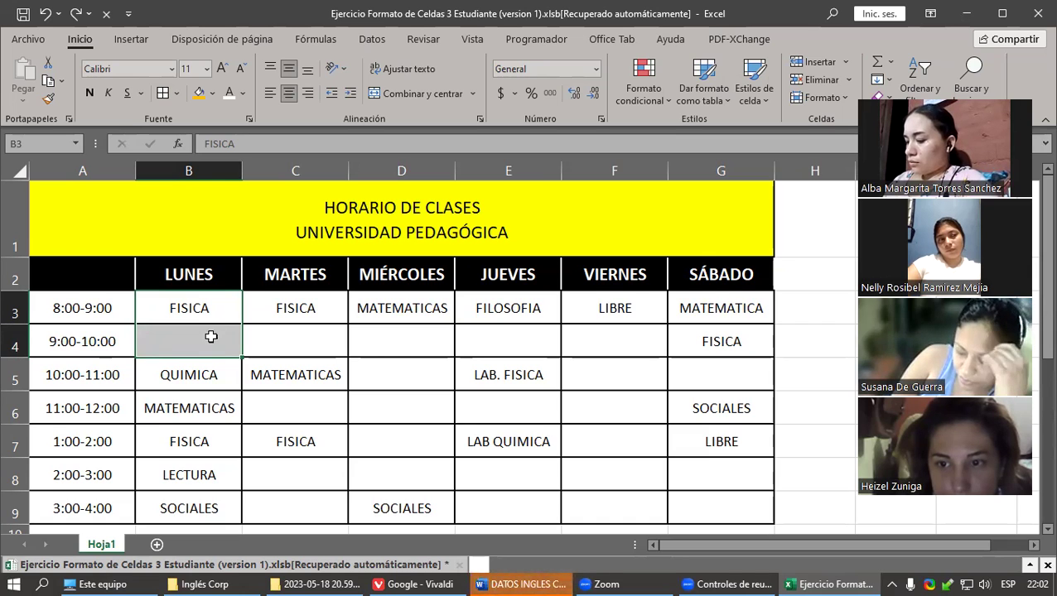
pyautogui.click(438, 97)
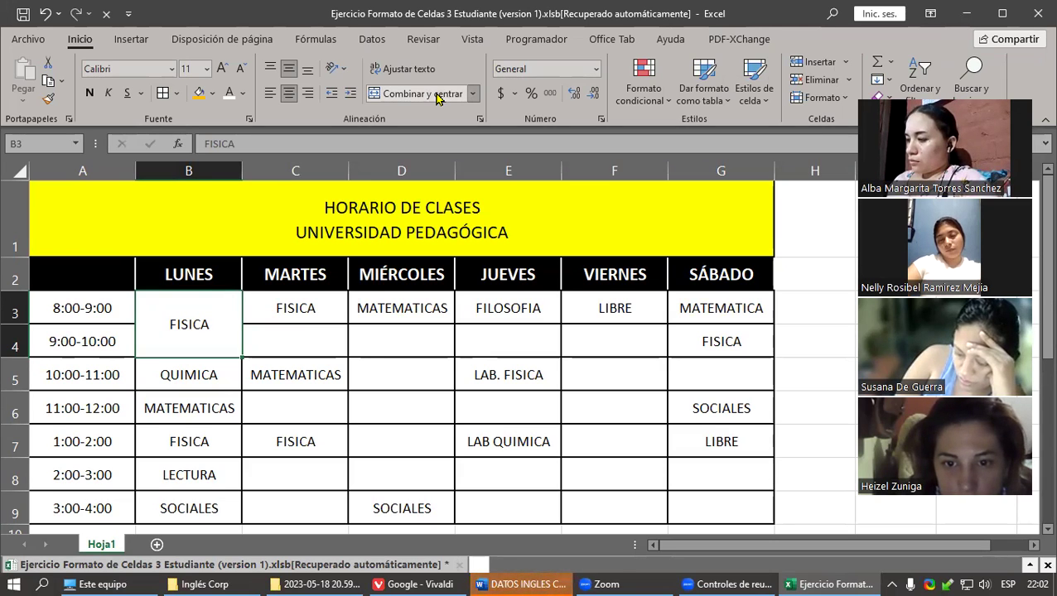
# - Undo back past the B3:B4 merge, redo twice, undo again, then reselect B3:B4
pyautogui.click(263, 218)
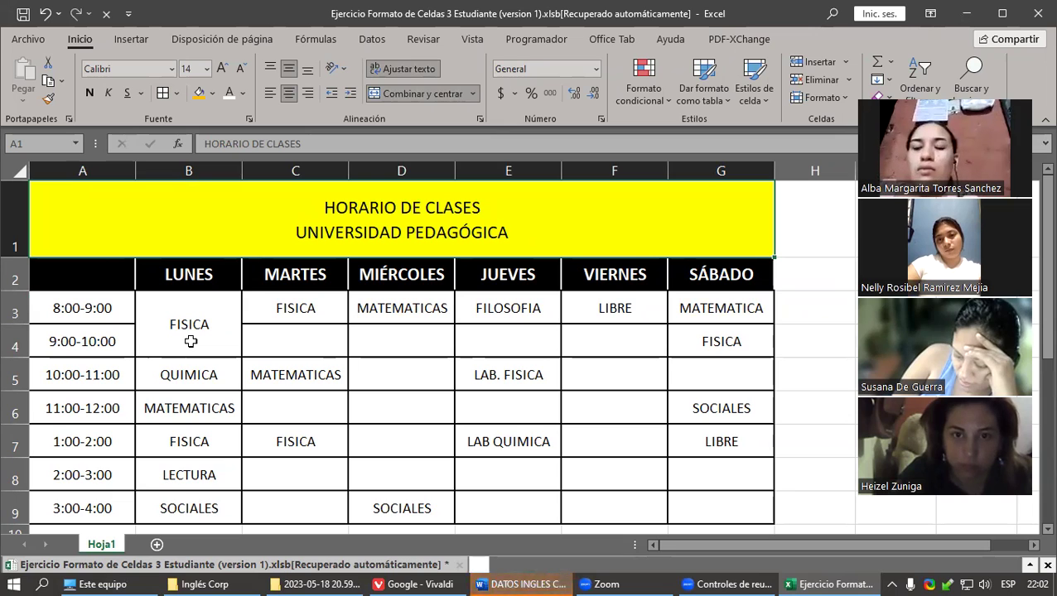
pyautogui.click(45, 17)
pyautogui.click(46, 17)
pyautogui.click(46, 17)
pyautogui.click(46, 17)
pyautogui.click(72, 16)
pyautogui.click(72, 15)
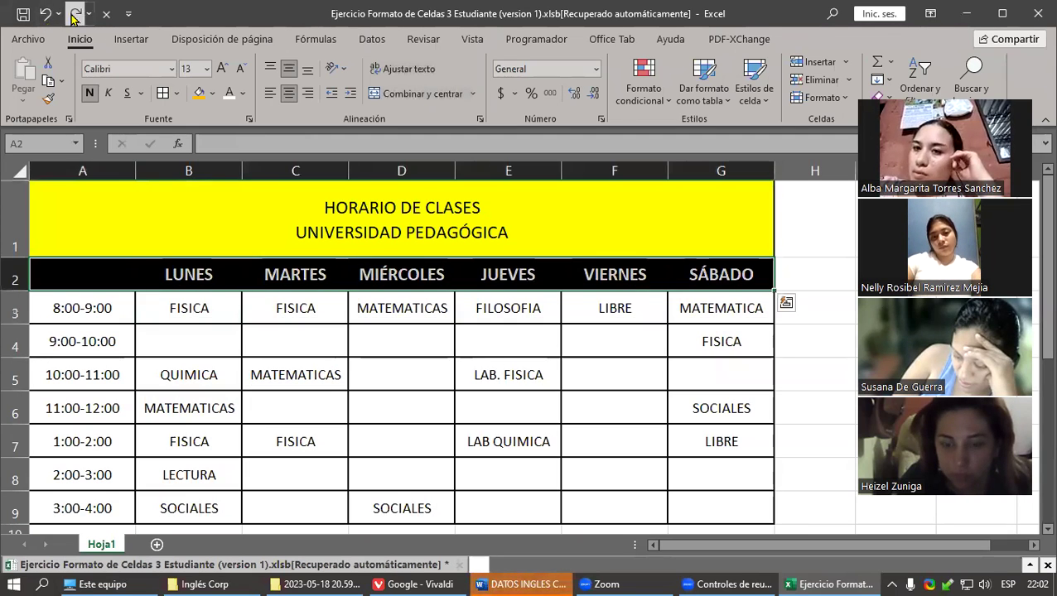
pyautogui.click(72, 16)
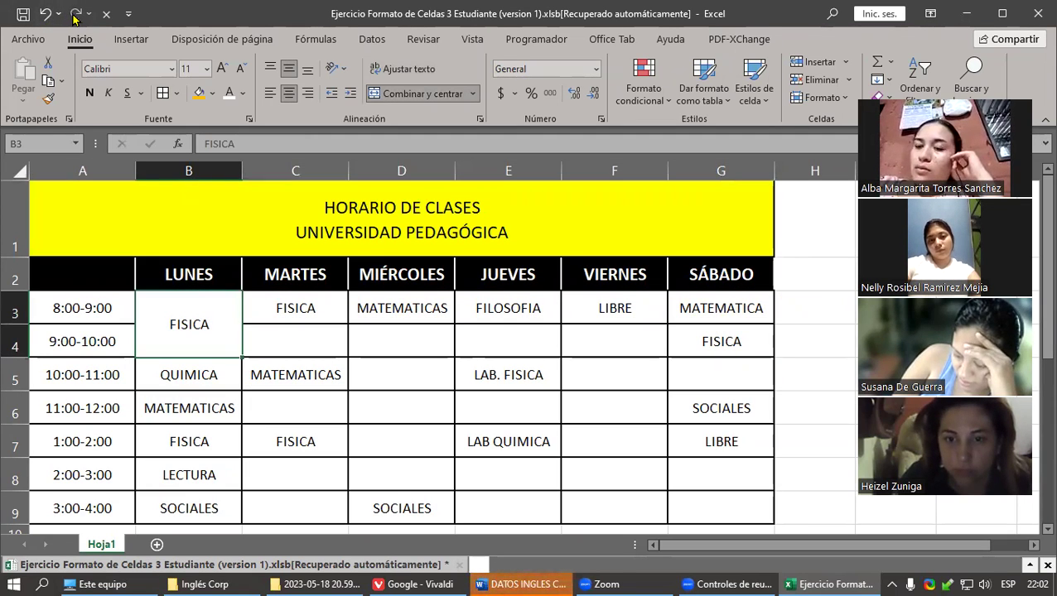
pyautogui.click(45, 16)
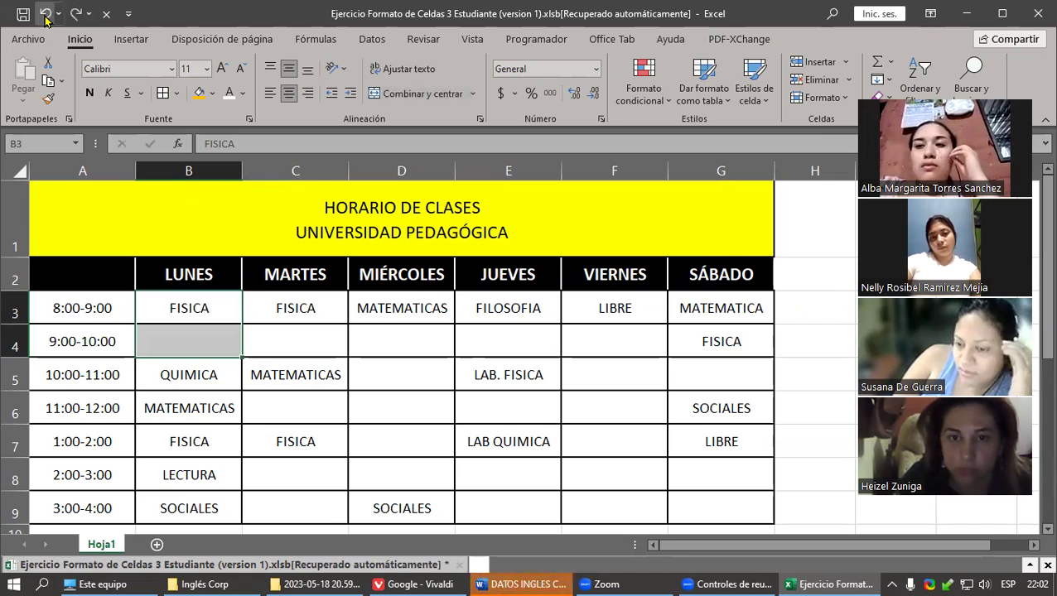
pyautogui.moveTo(202, 309)
pyautogui.mouseDown()
pyautogui.moveTo(205, 358)
pyautogui.moveTo(203, 341)
pyautogui.mouseUp()
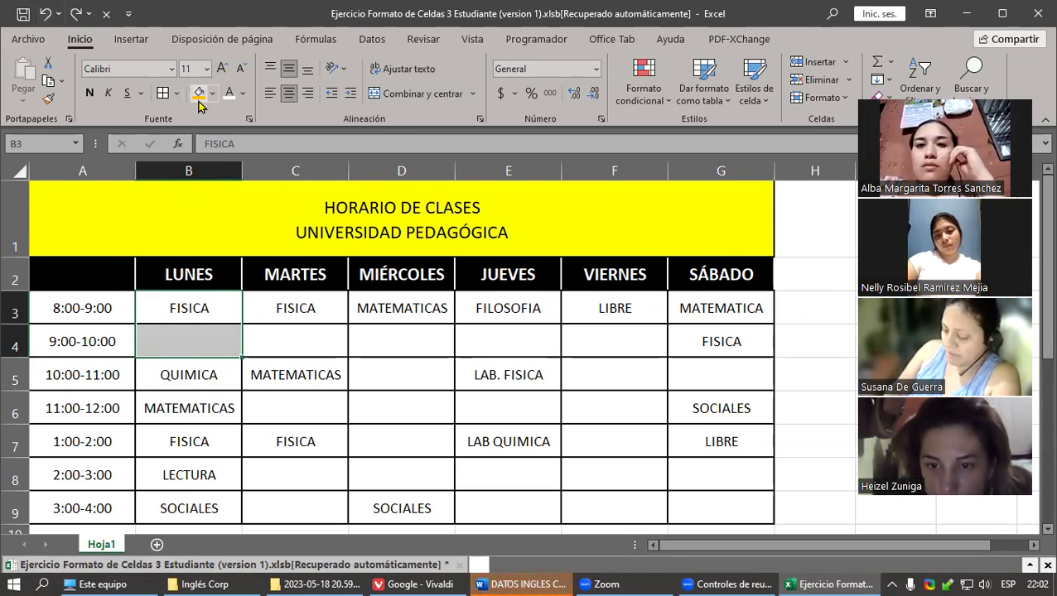
# - Re-merge B3:B4, fill it orange, and angle the FISICA text at 60 degrees
pyautogui.click(410, 96)
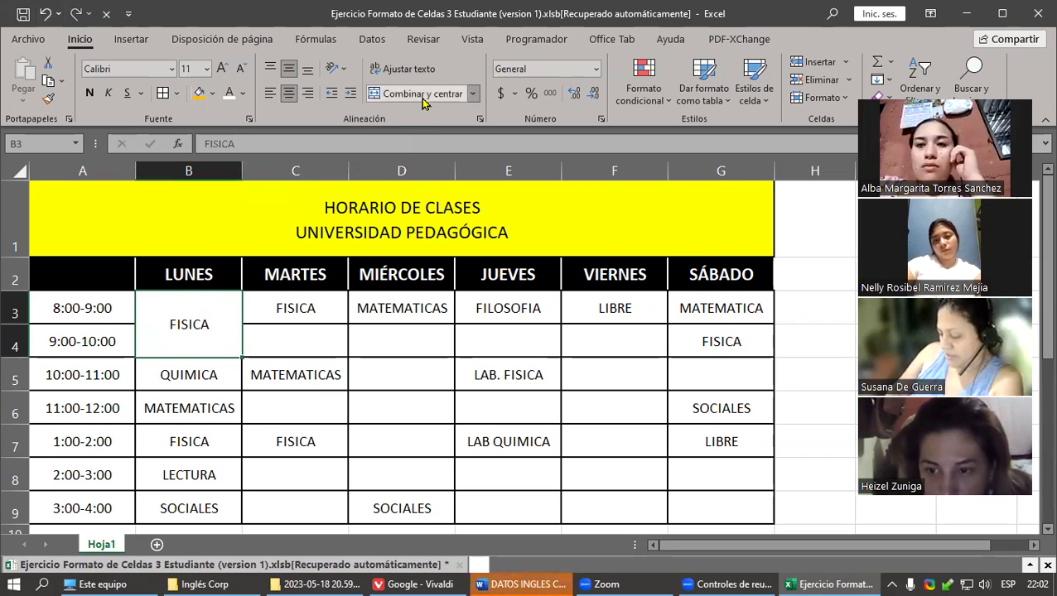
pyautogui.click(199, 94)
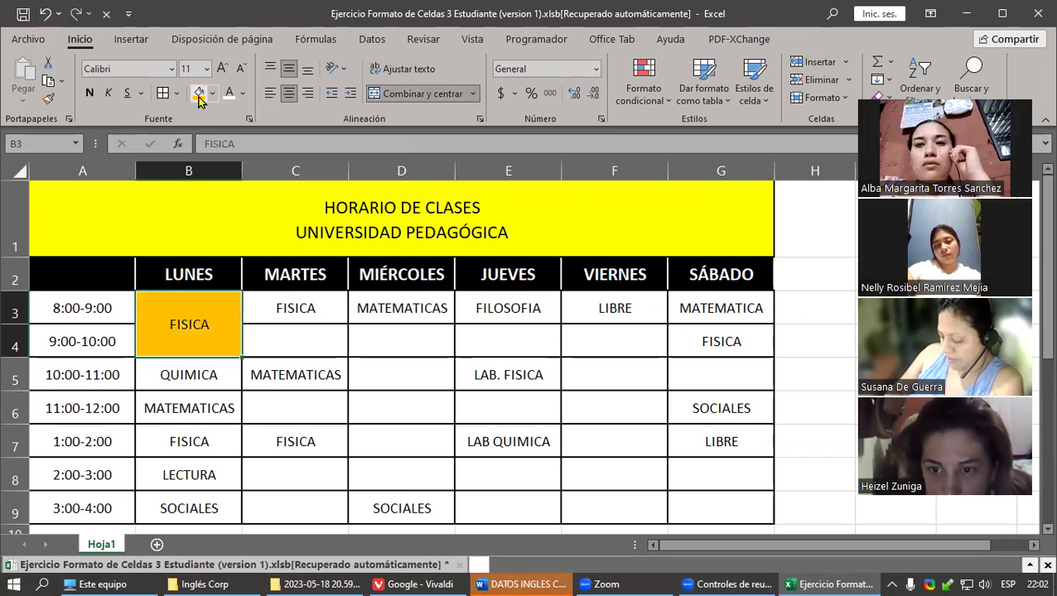
pyautogui.click(345, 73)
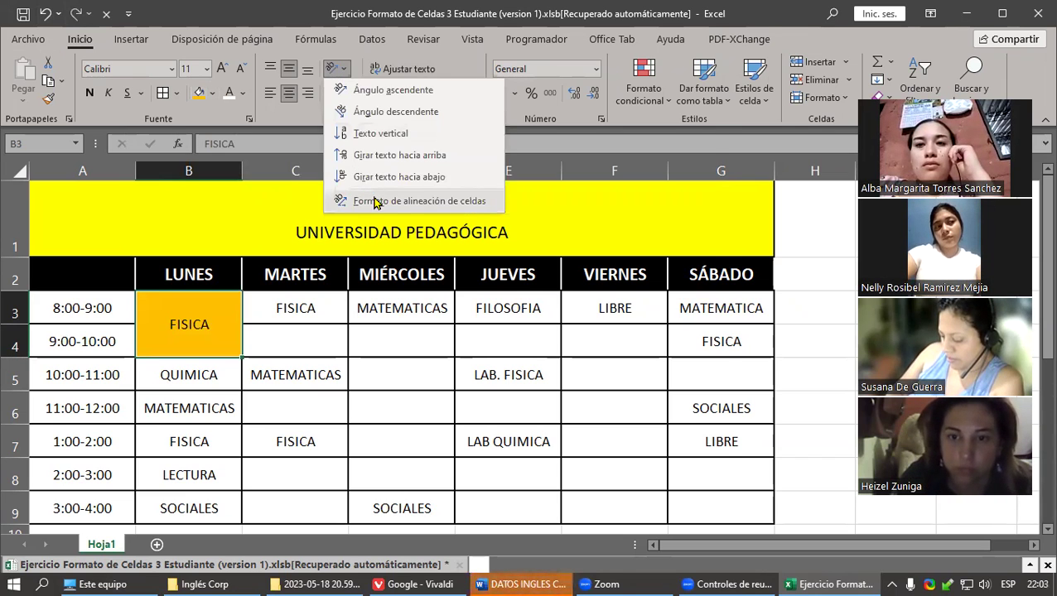
pyautogui.click(375, 202)
pyautogui.click(638, 281)
pyautogui.write('60')
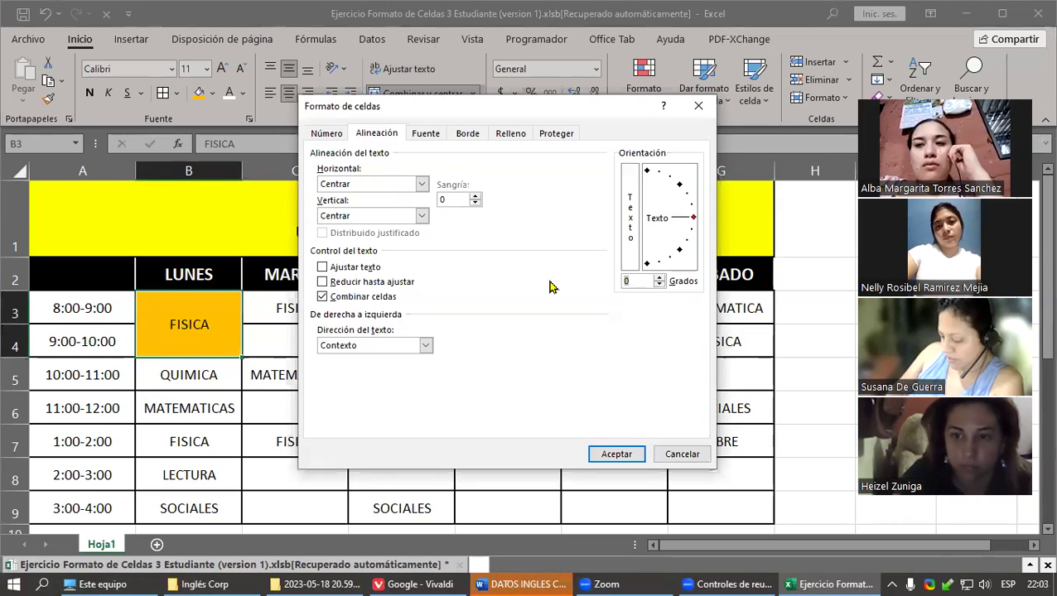
pyautogui.click(621, 456)
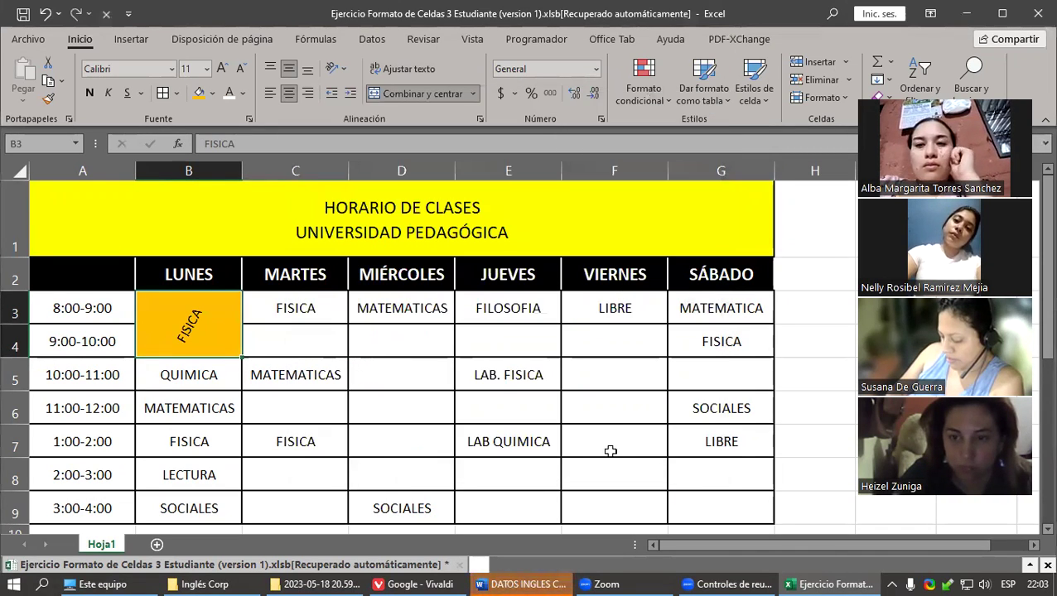
# - Copy Monday's FISICA formatting from B3:B4 onto Tuesday C3:C4 and Saturday G4:G5
pyautogui.click(47, 101)
pyautogui.moveTo(314, 309); pyautogui.dragTo(314, 347)
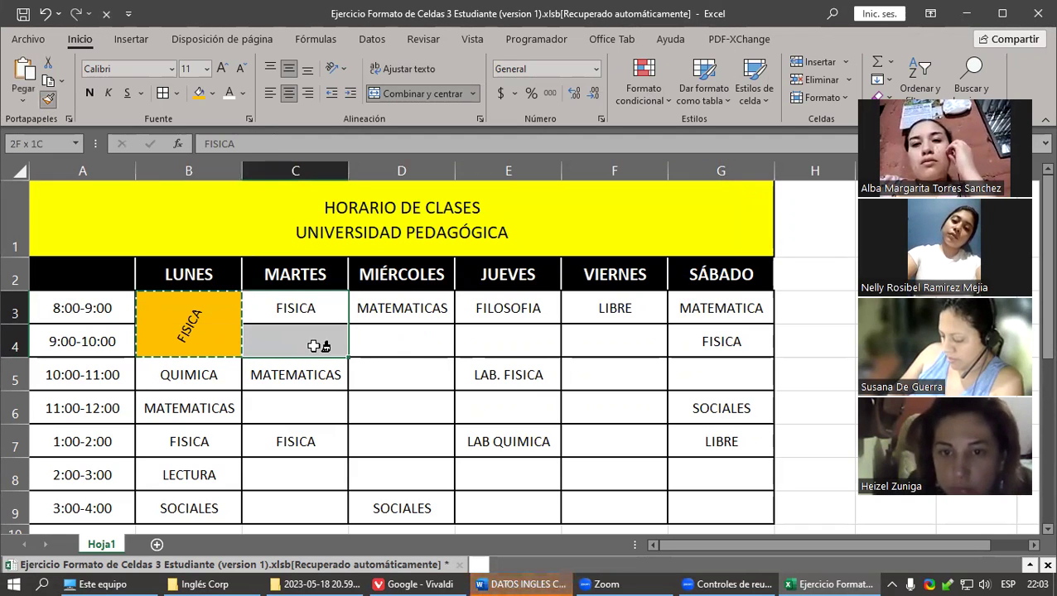
pyautogui.moveTo(747, 349); pyautogui.dragTo(738, 380)
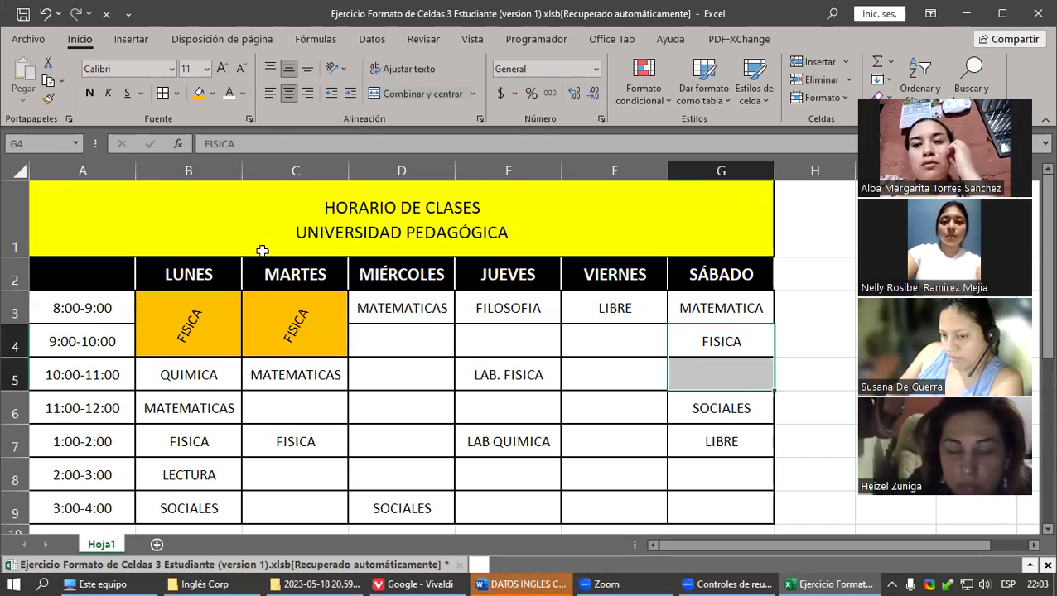
pyautogui.click(213, 314)
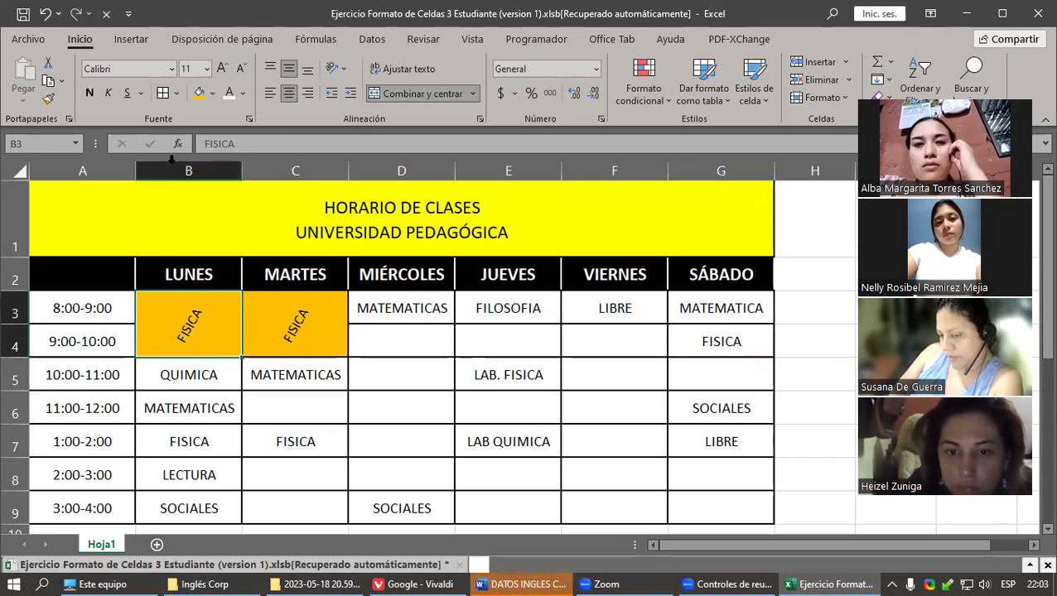
pyautogui.click(47, 101)
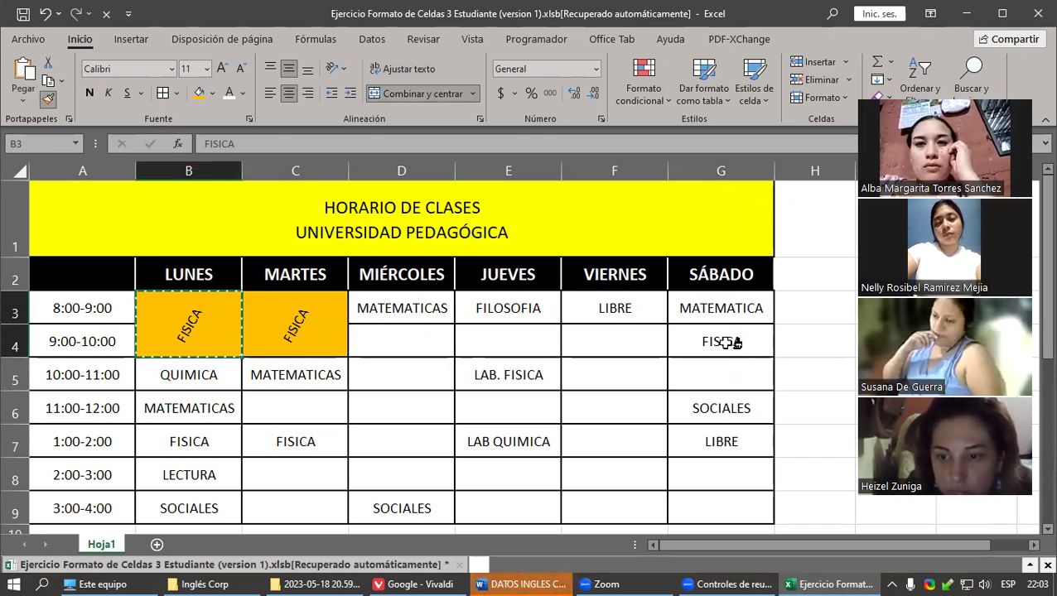
pyautogui.click(733, 347)
# - Paint the same formatting onto Tuesday afternoon C7:C9 and re-merge it as one centred cell
pyautogui.scroll(-1, 572, 412)
pyautogui.moveTo(302, 300); pyautogui.dragTo(318, 361)
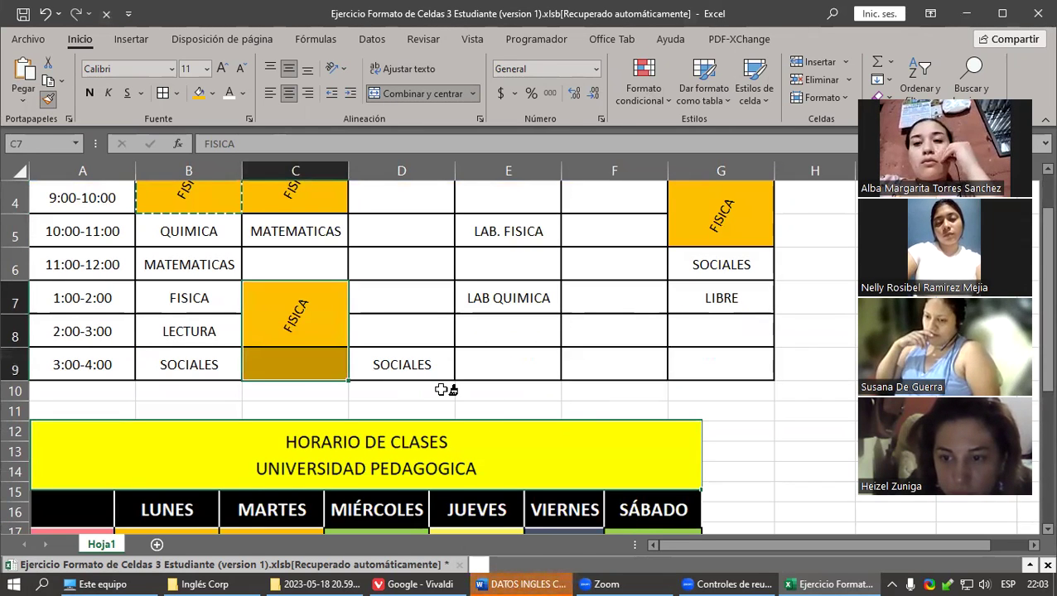
pyautogui.scroll(1, 489, 333)
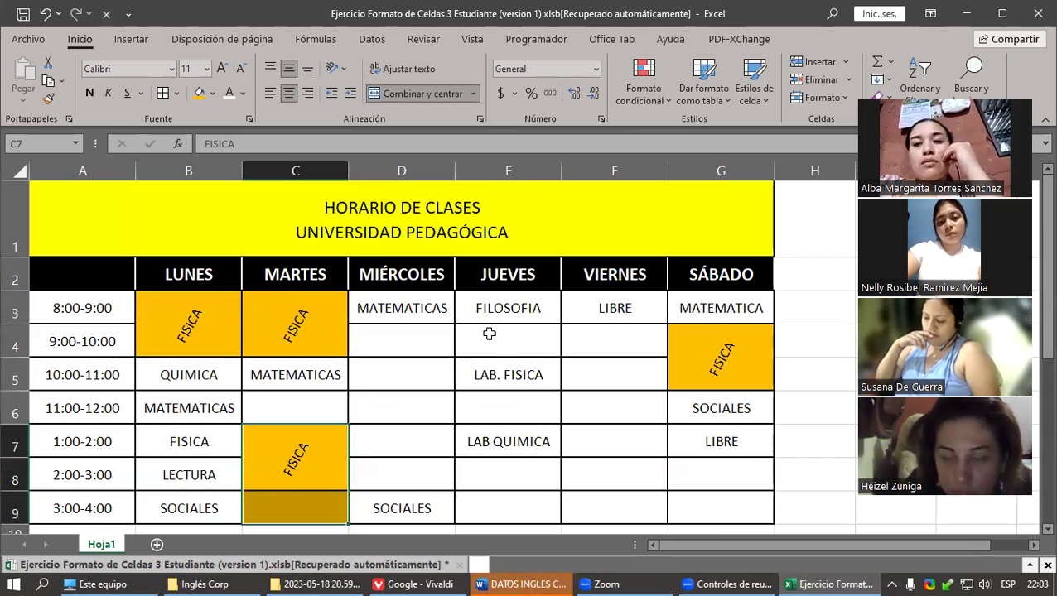
pyautogui.scroll(-1, 488, 333)
pyautogui.scroll(1, 406, 370)
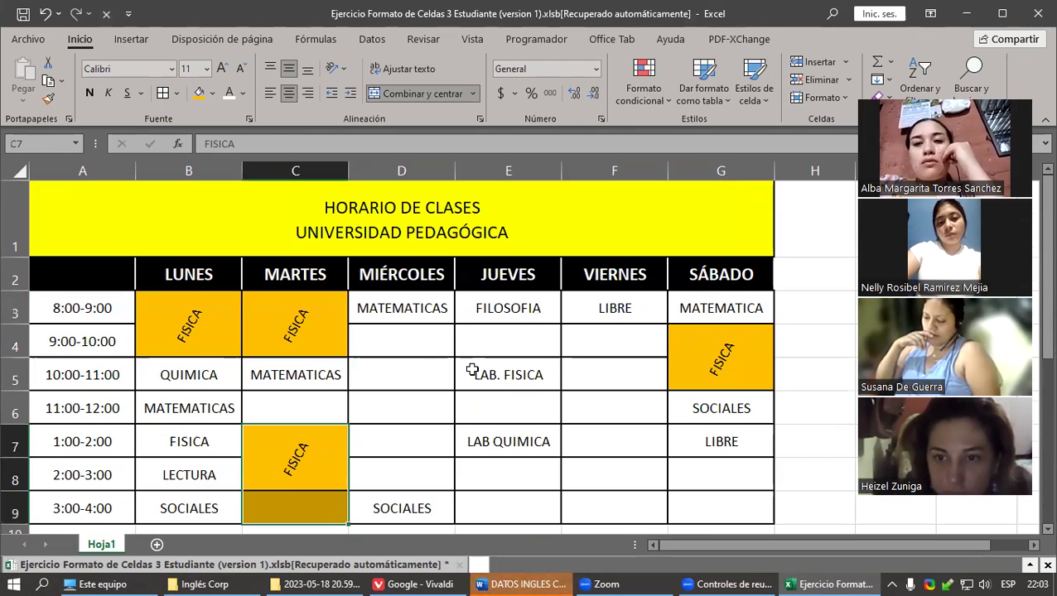
pyautogui.click(415, 99)
pyautogui.click(416, 101)
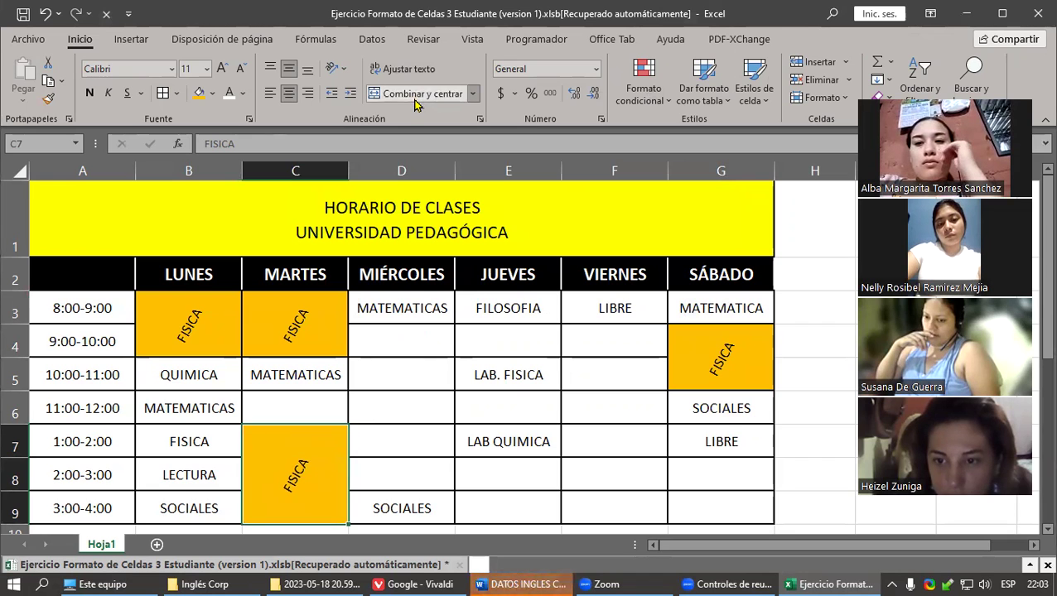
pyautogui.click(503, 427)
pyautogui.scroll(-2, 652, 413)
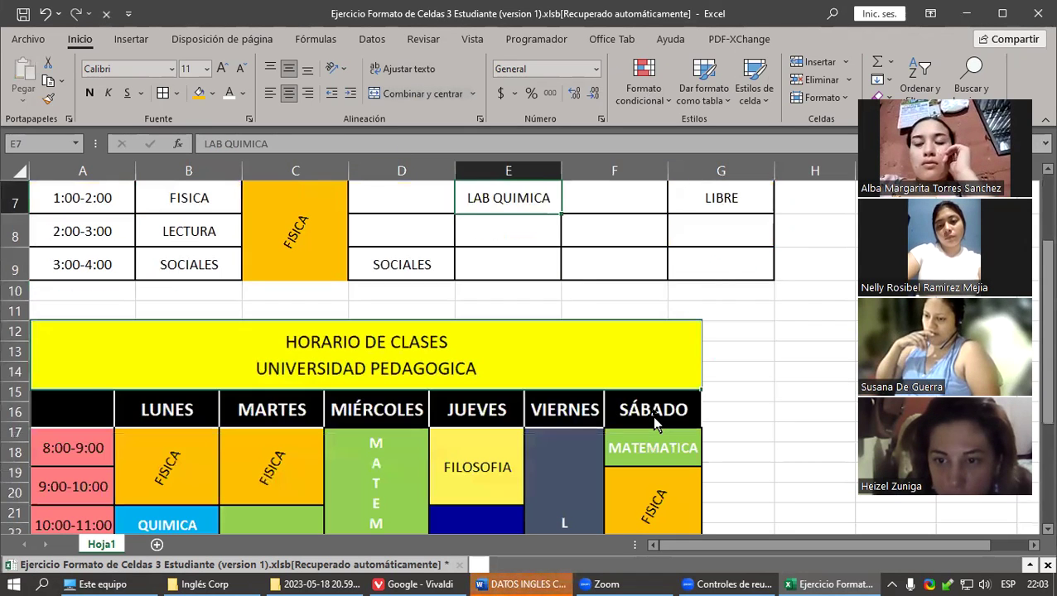
pyautogui.click(304, 250)
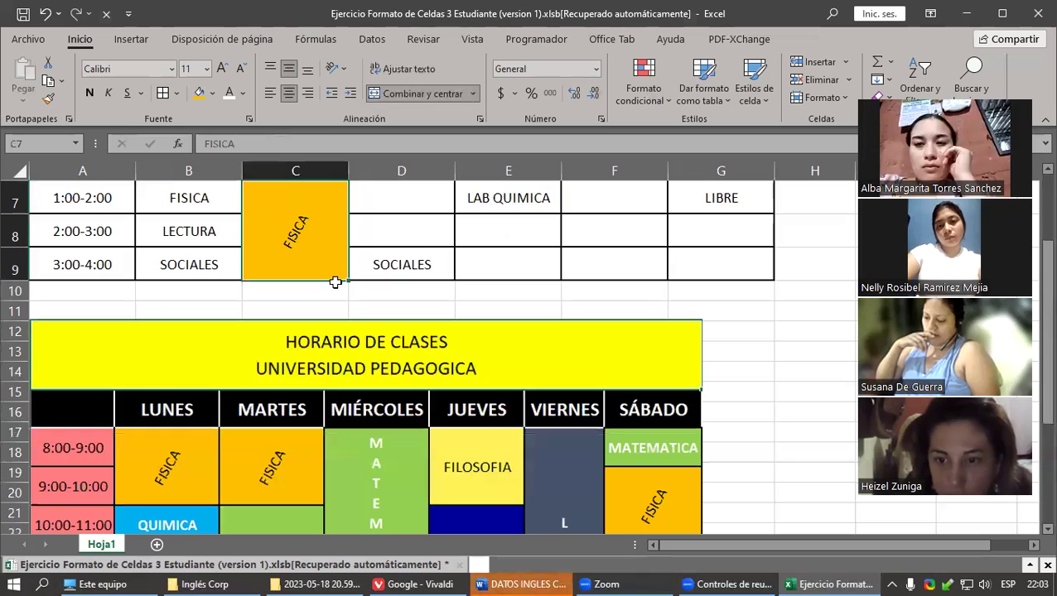
pyautogui.click(414, 257)
pyautogui.click(315, 256)
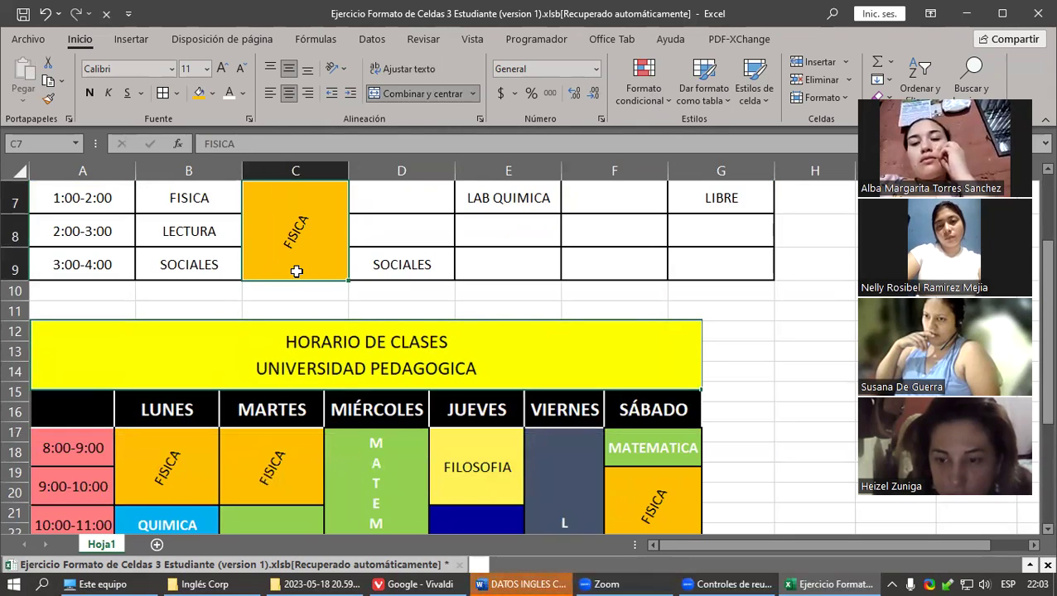
pyautogui.click(177, 94)
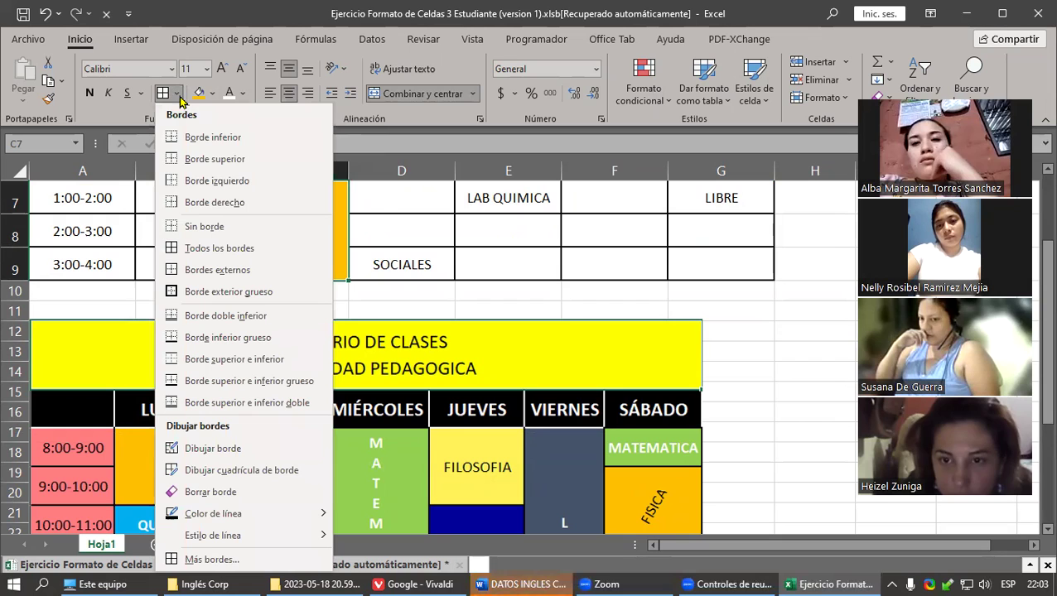
pyautogui.click(220, 136)
pyautogui.click(510, 265)
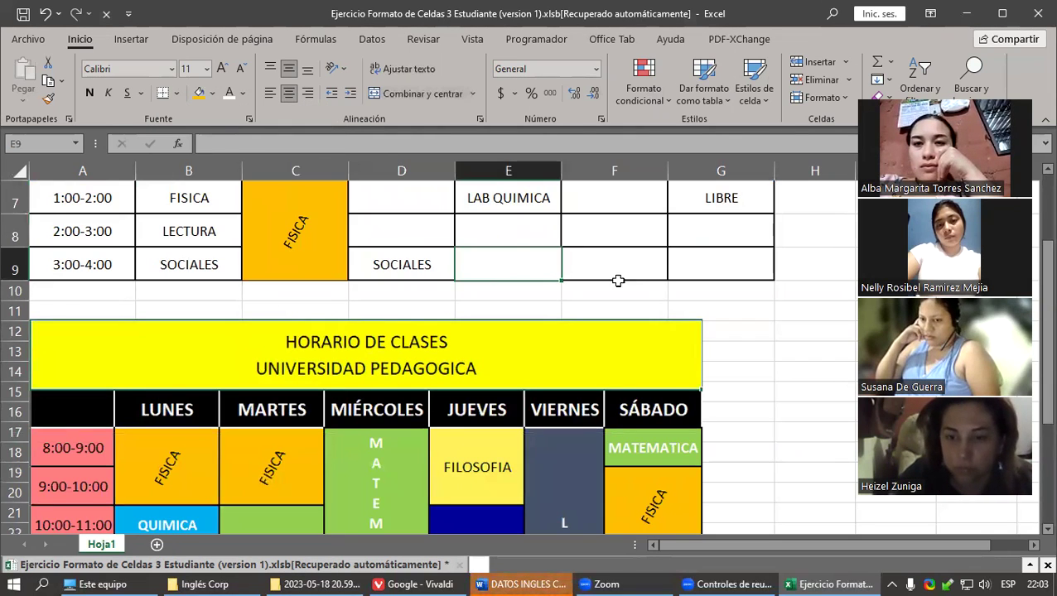
pyautogui.click(316, 217)
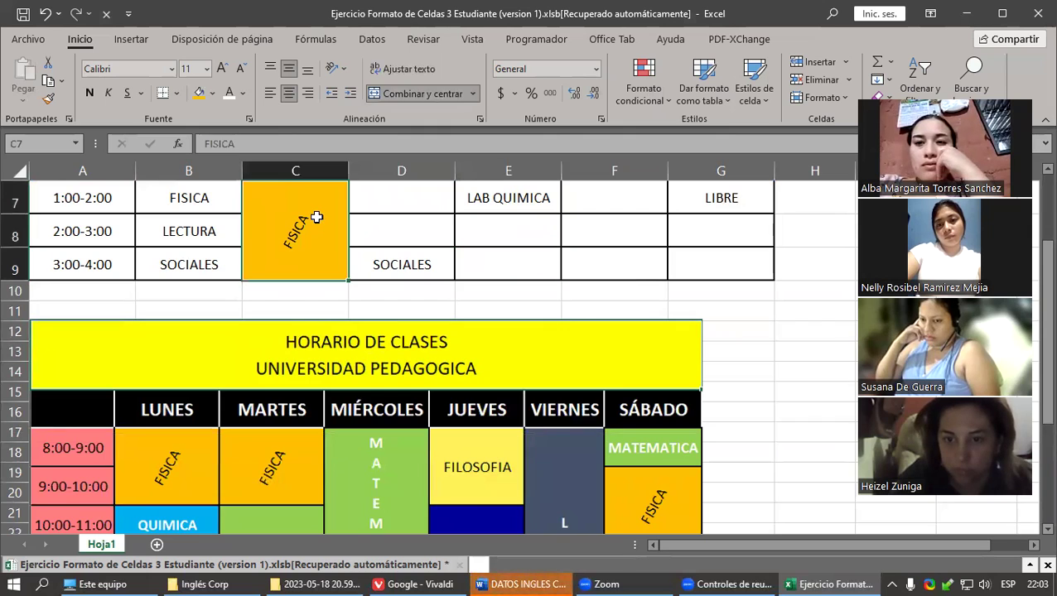
pyautogui.scroll(1, 484, 266)
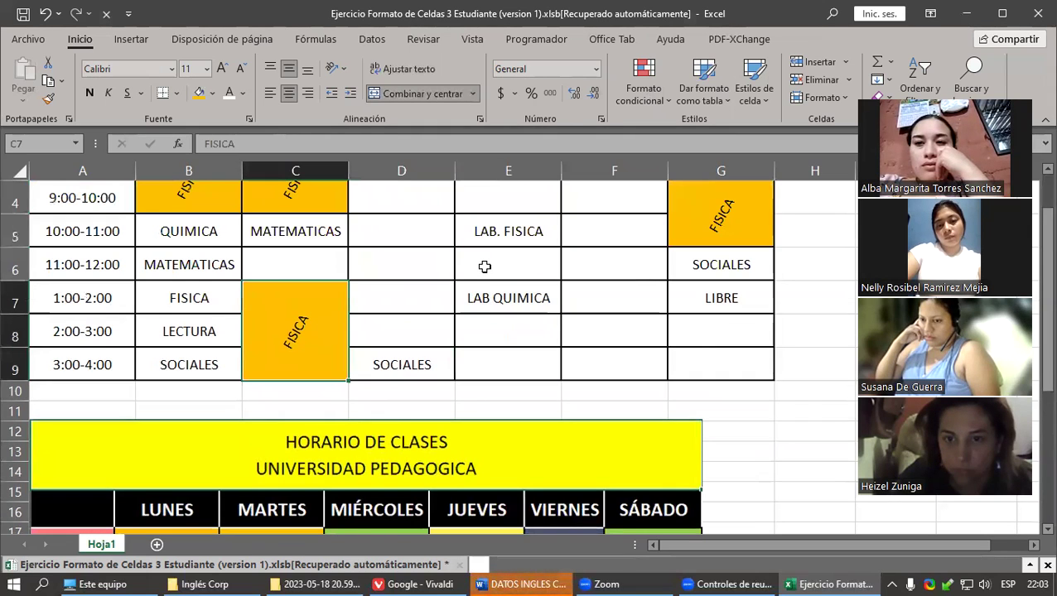
pyautogui.click(177, 93)
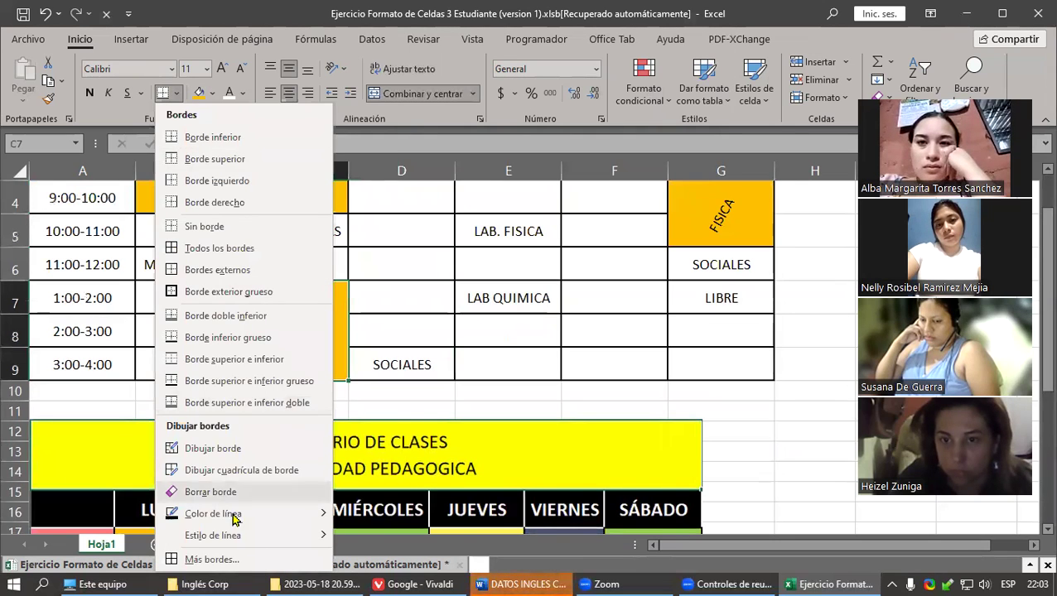
pyautogui.click(212, 559)
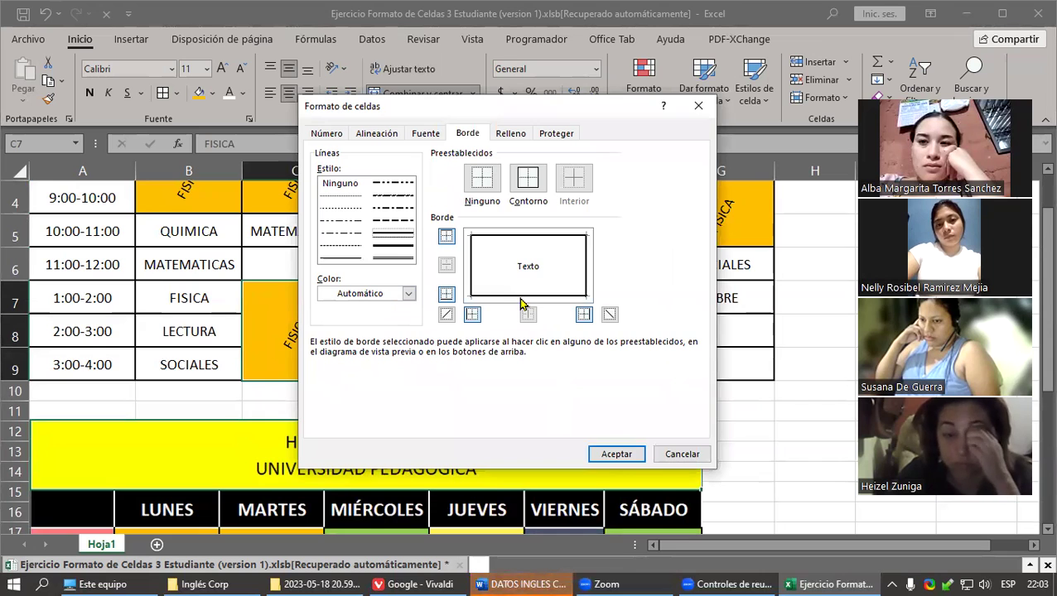
pyautogui.click(613, 453)
pyautogui.click(546, 303)
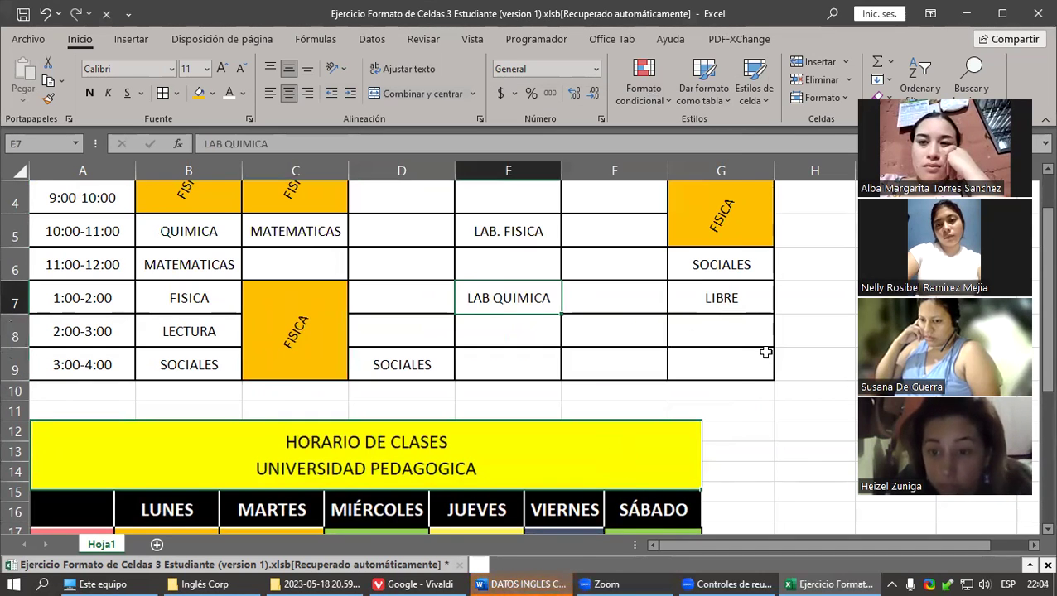
# - Select the timetable A1:G9, then nudge the reference picture Imagen 1 slightly lower beneath it
pyautogui.scroll(1, 760, 331)
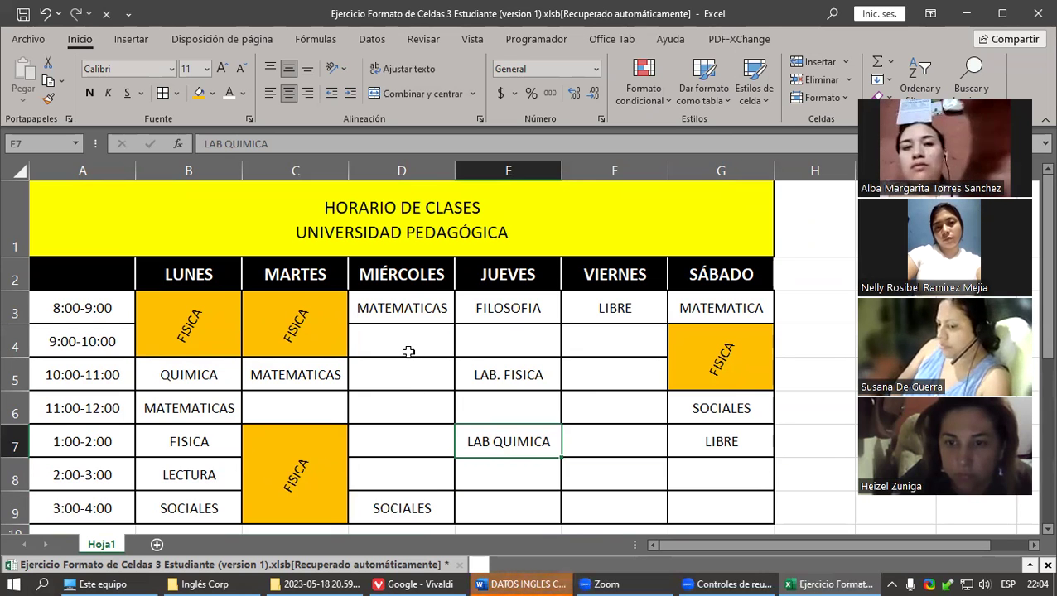
pyautogui.scroll(-4, 408, 352)
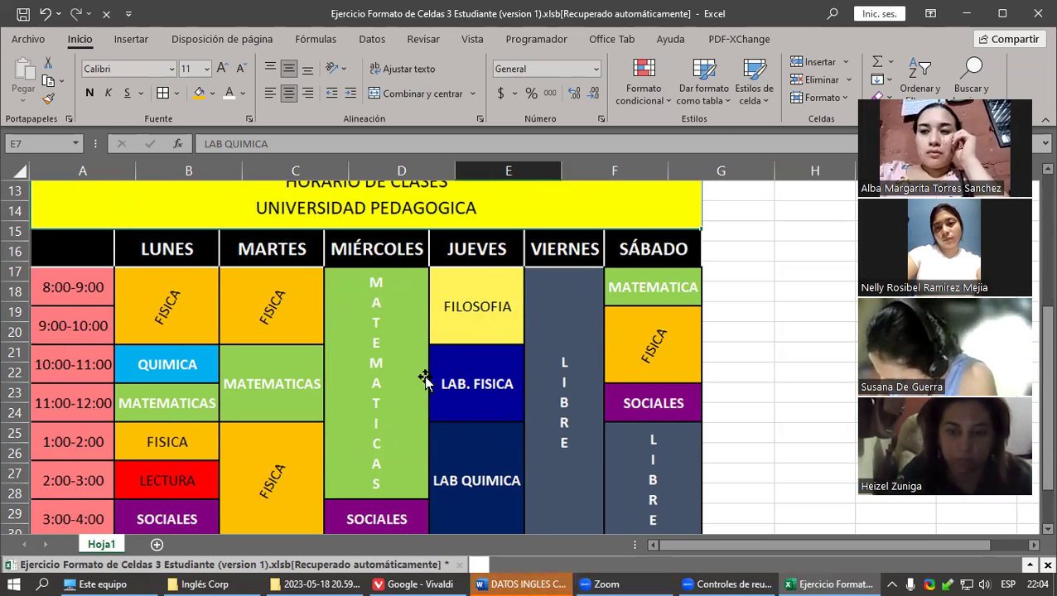
pyautogui.hotkey('ctrl', 'z')
pyautogui.moveTo(147, 246)
pyautogui.mouseDown()
pyautogui.moveTo(180, 538)
pyautogui.moveTo(212, 420)
pyautogui.mouseUp()
pyautogui.scroll(-3, 392, 477)
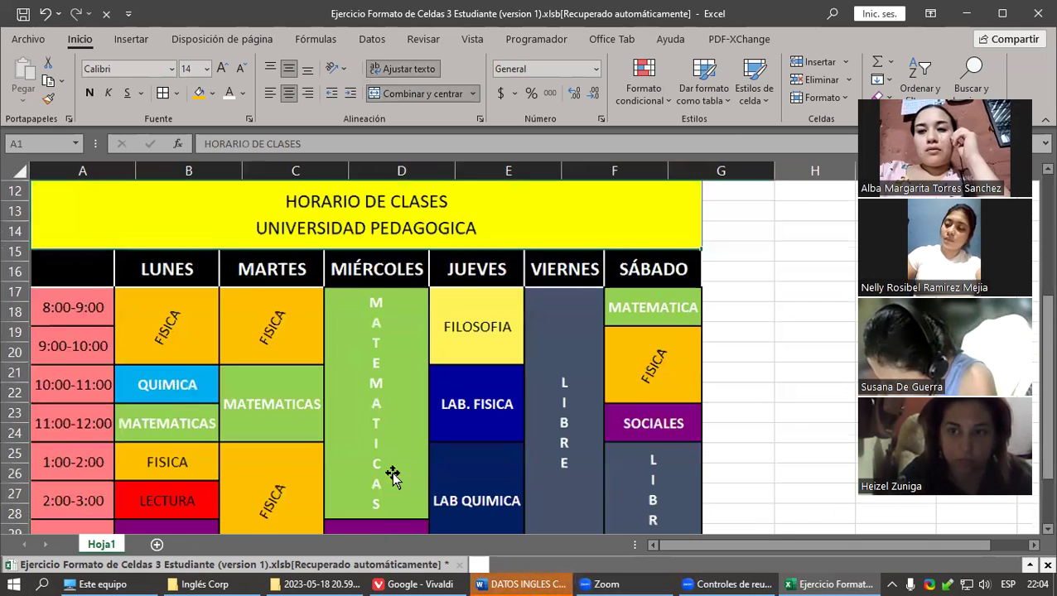
pyautogui.moveTo(345, 421); pyautogui.dragTo(346, 434)
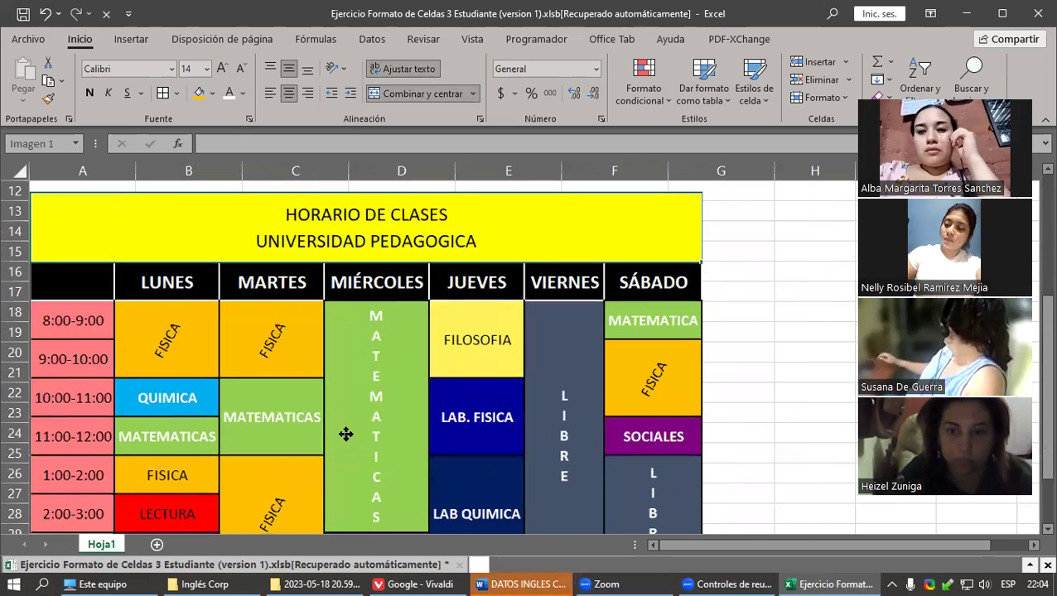
pyautogui.scroll(4, 500, 419)
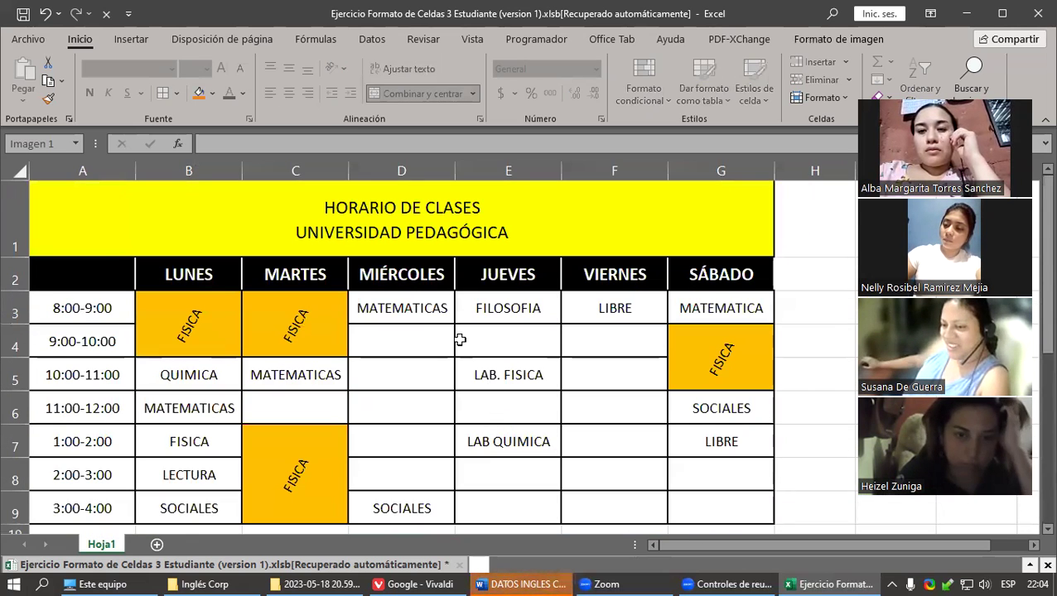